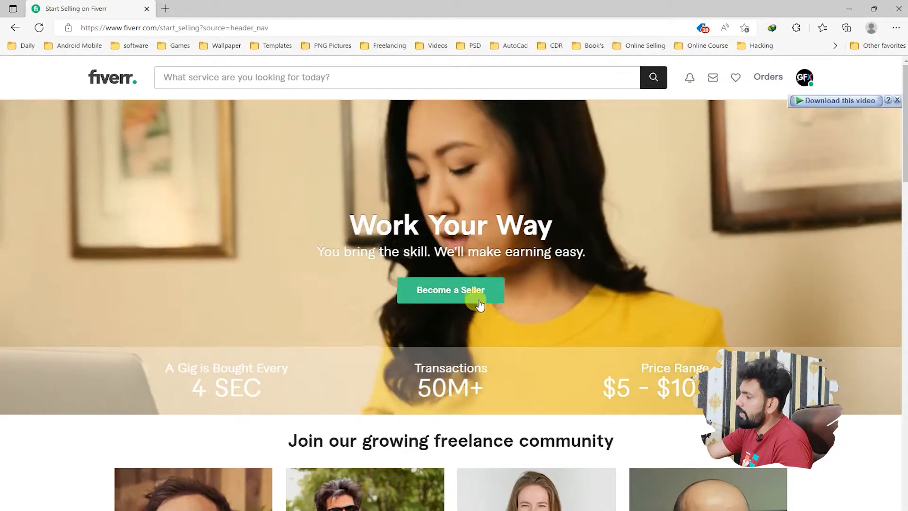
Step: Start becoming a seller and go through the introductory pages to the Personal Info form
{"action": "left_click", "coordinate": [477, 296]}
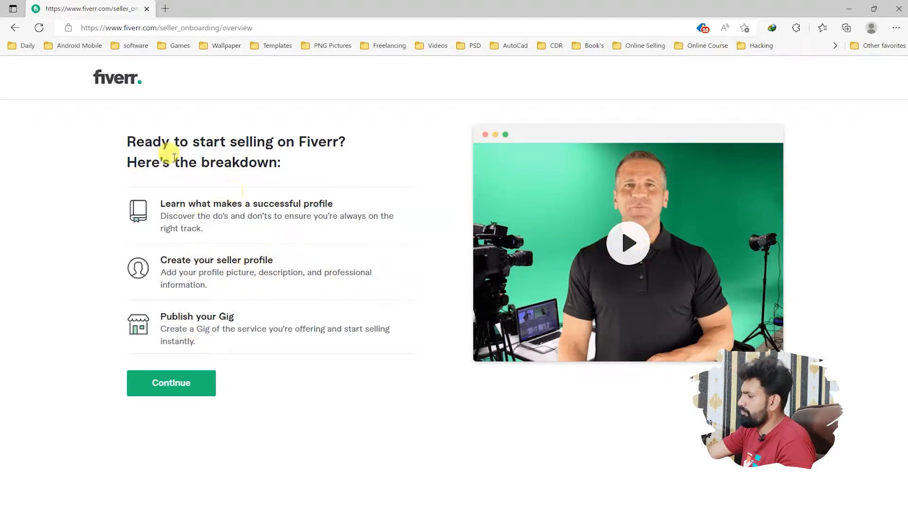
{"action": "left_click_drag", "start_coordinate": [144, 141], "coordinate": [276, 163]}
{"action": "left_click", "coordinate": [230, 156]}
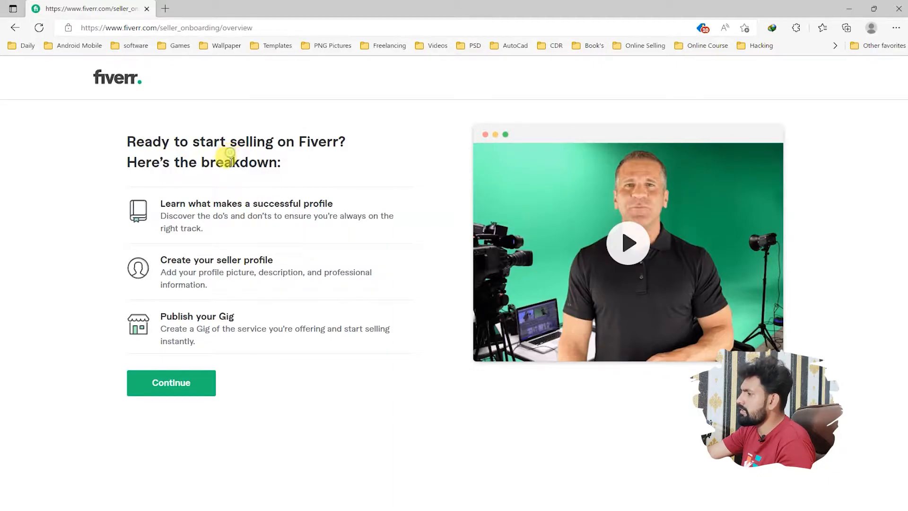
{"action": "left_click", "coordinate": [191, 382]}
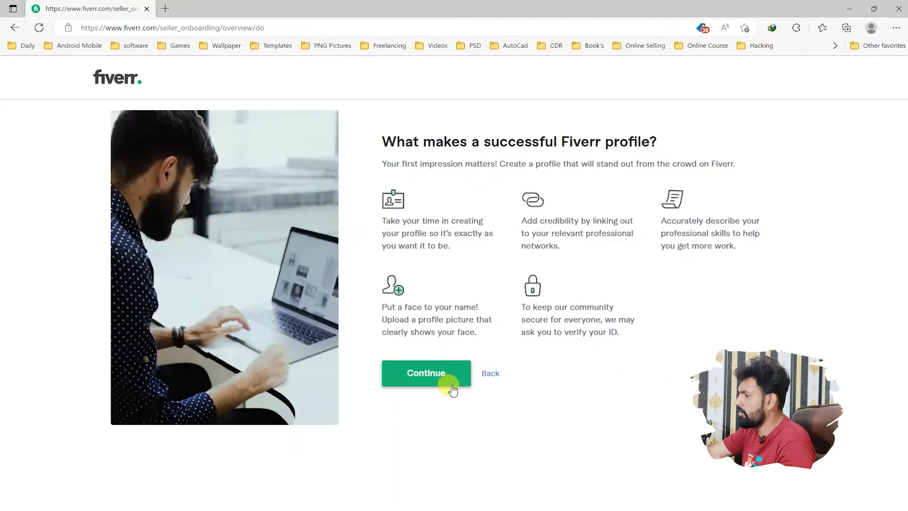
{"action": "left_click", "coordinate": [452, 388]}
{"action": "left_click", "coordinate": [440, 386]}
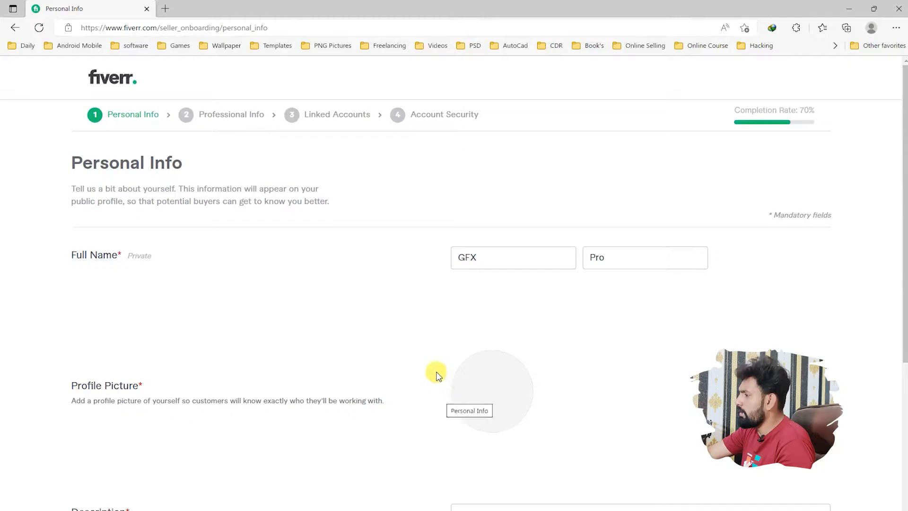
Step: Review the prefilled Personal Info and Professional Info pages and proceed to Linked Accounts
{"action": "scroll", "coordinate": [458, 326], "scroll_direction": "down", "scroll_amount": 1}
{"action": "scroll", "coordinate": [458, 326], "scroll_direction": "down", "scroll_amount": 5}
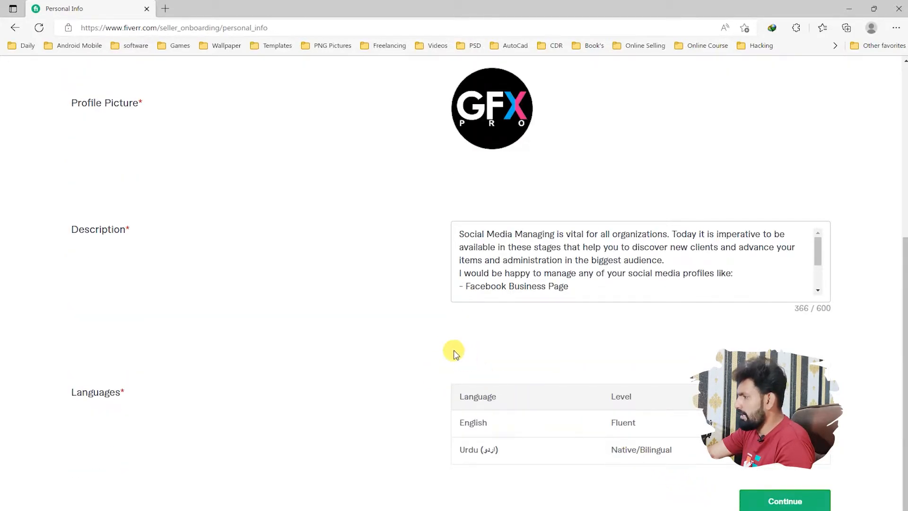
{"action": "left_click", "coordinate": [783, 502]}
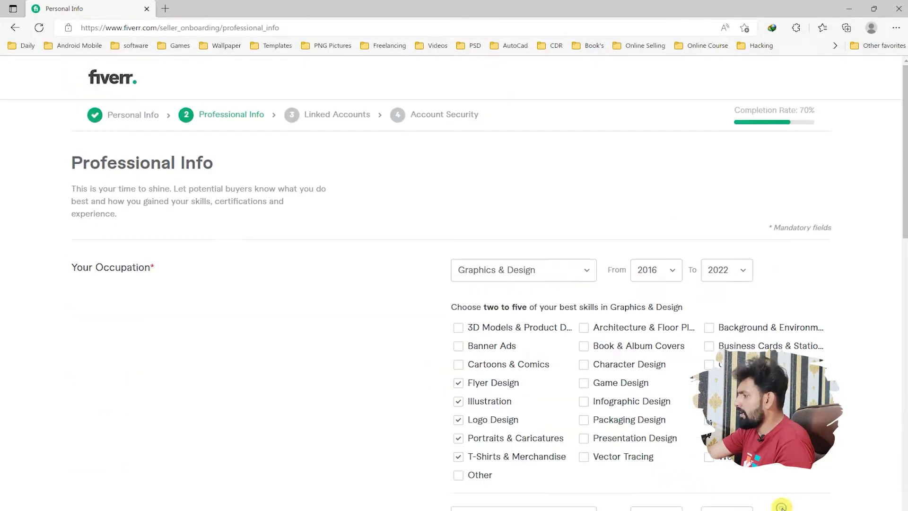
{"action": "scroll", "coordinate": [598, 426], "scroll_direction": "down", "scroll_amount": 12}
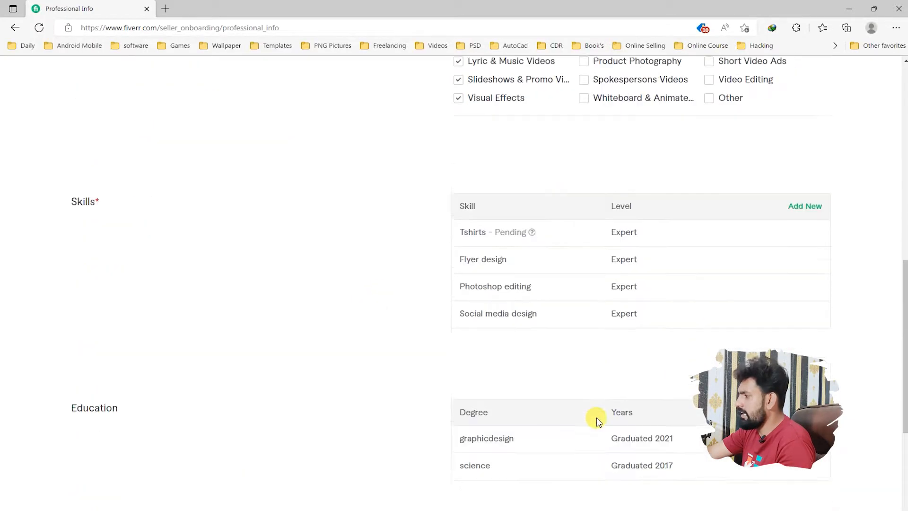
{"action": "scroll", "coordinate": [664, 428], "scroll_direction": "down", "scroll_amount": 5}
{"action": "scroll", "coordinate": [686, 371], "scroll_direction": "down", "scroll_amount": 1}
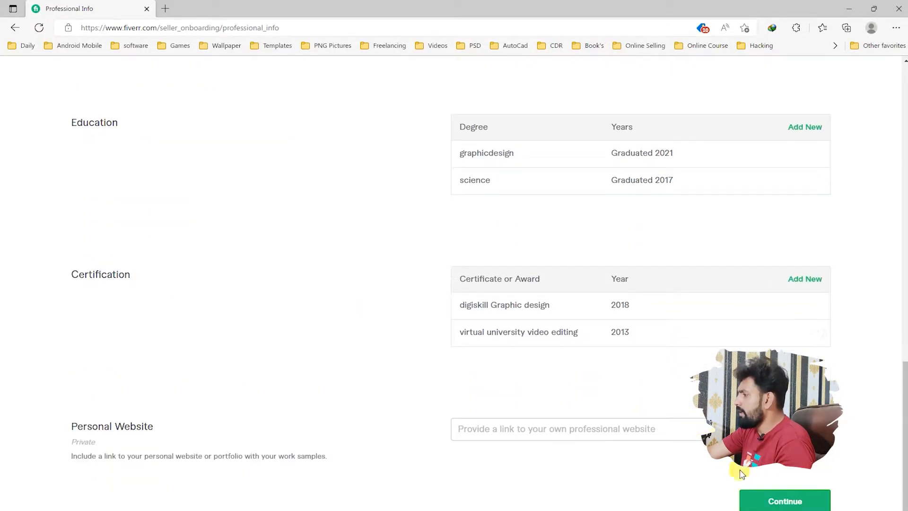
{"action": "left_click", "coordinate": [773, 500]}
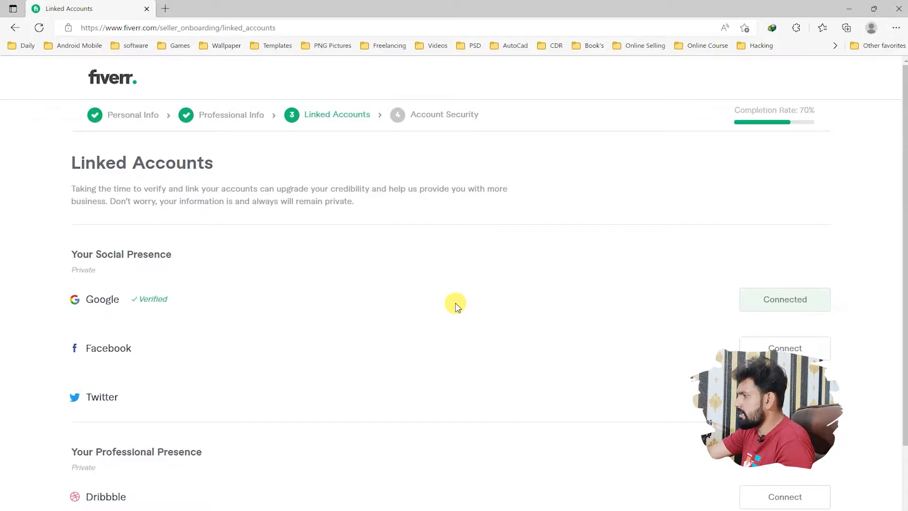
Step: Continue past Linked Accounts and finish the Account Security page to reach the new gig form
{"action": "scroll", "coordinate": [457, 305], "scroll_direction": "down", "scroll_amount": 2}
{"action": "scroll", "coordinate": [457, 305], "scroll_direction": "down", "scroll_amount": 1}
{"action": "left_click", "coordinate": [736, 495]}
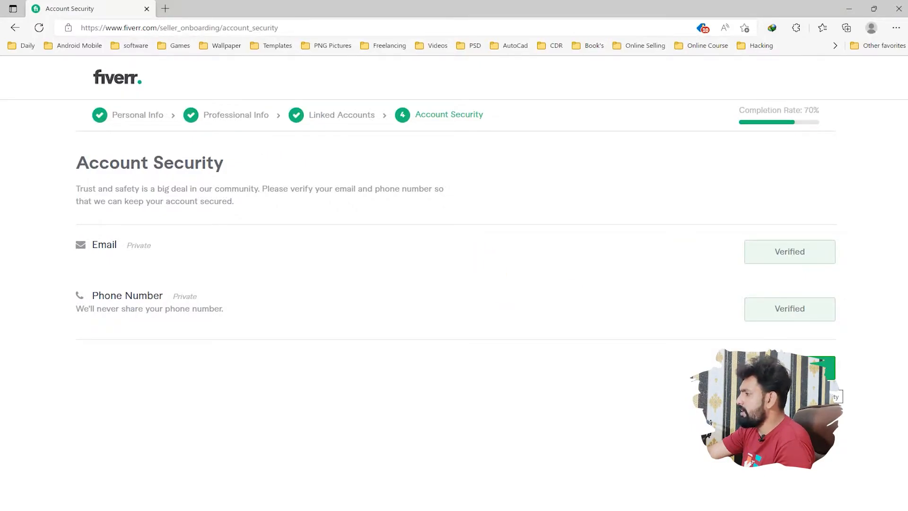
{"action": "left_click", "coordinate": [791, 371]}
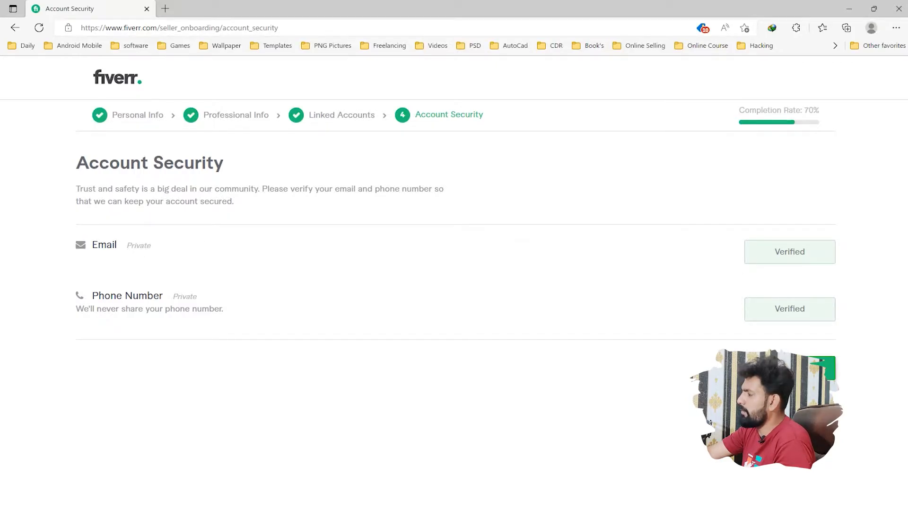
{"action": "left_click", "coordinate": [447, 234]}
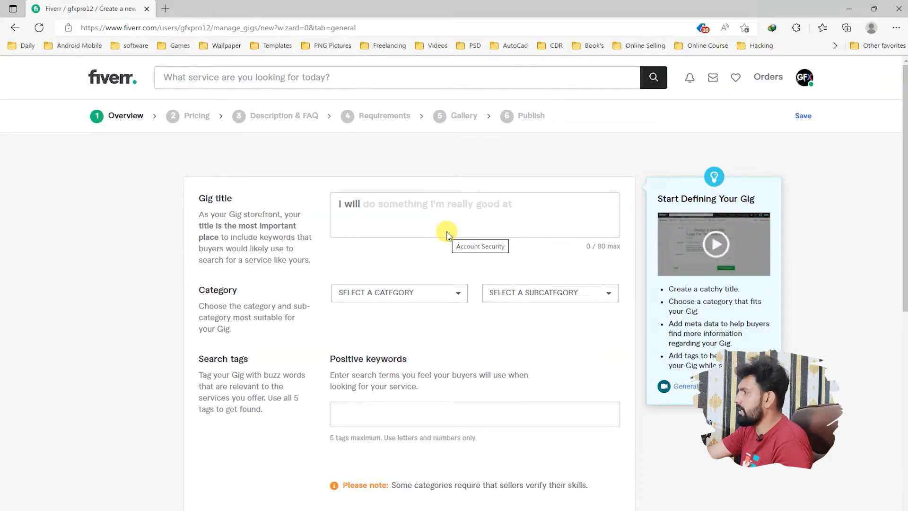
{"action": "left_click", "coordinate": [447, 227]}
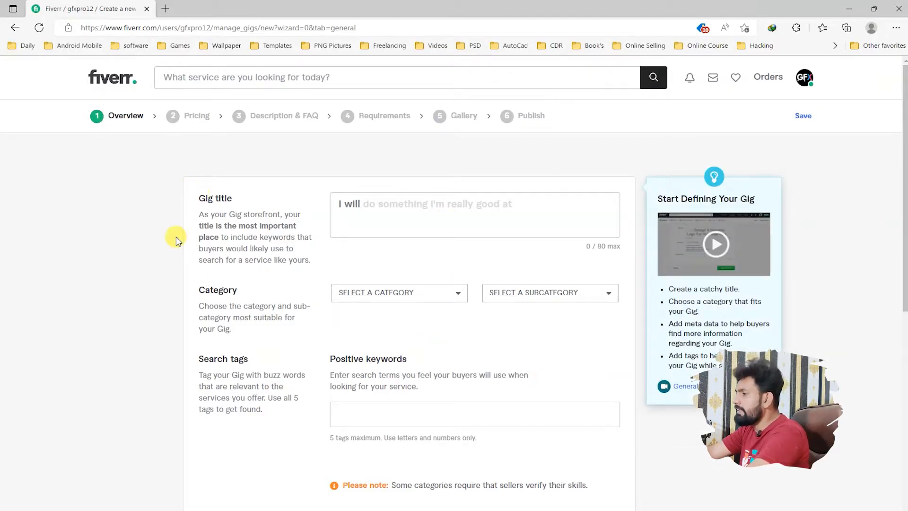
{"action": "left_click_drag", "start_coordinate": [190, 209], "coordinate": [259, 248]}
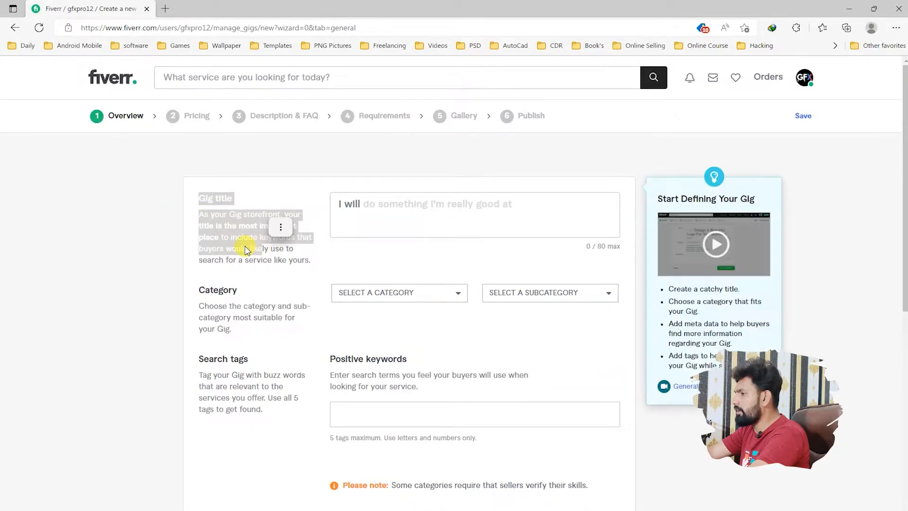
{"action": "left_click", "coordinate": [246, 247]}
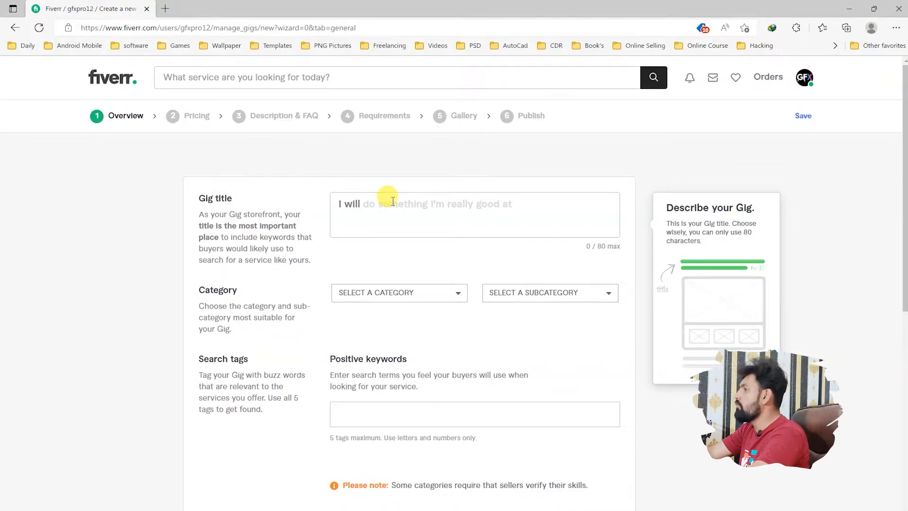
Step: Open the real estate investing tips infographics gig from the Fiverr homepage in a new tab and examine its title
{"action": "left_click", "coordinate": [166, 8]}
{"action": "left_click", "coordinate": [340, 48]}
{"action": "left_click", "coordinate": [388, 47]}
{"action": "left_click", "coordinate": [390, 80]}
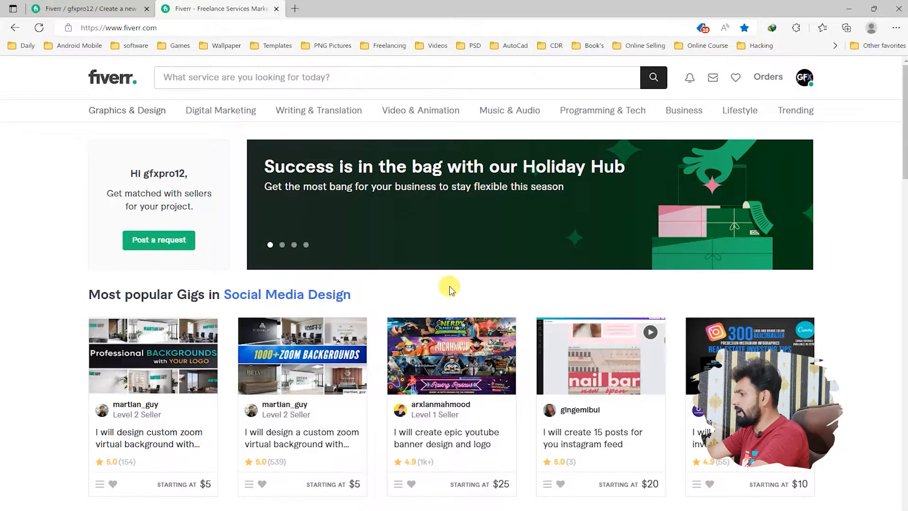
{"action": "scroll", "coordinate": [448, 284], "scroll_direction": "down", "scroll_amount": 4}
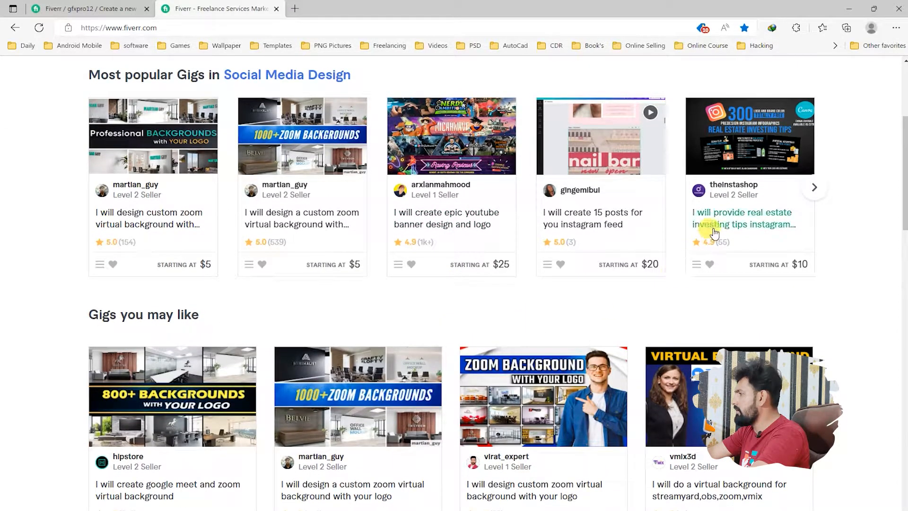
{"action": "left_click", "coordinate": [716, 231]}
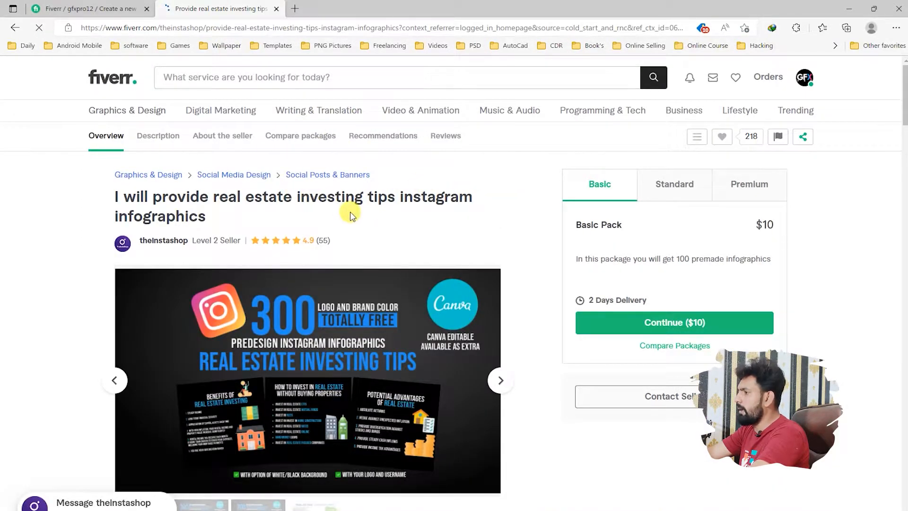
{"action": "left_click_drag", "start_coordinate": [207, 216], "coordinate": [238, 198]}
{"action": "left_click", "coordinate": [341, 212]}
{"action": "left_click", "coordinate": [287, 198]}
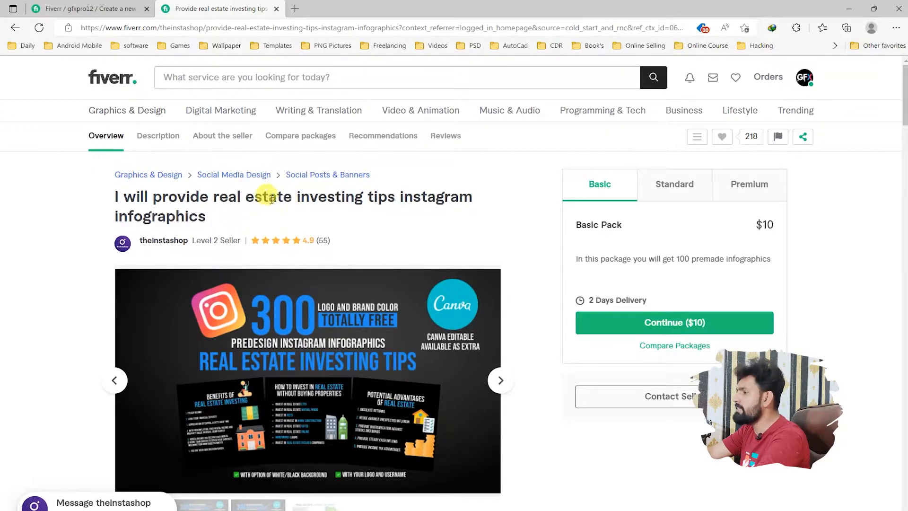
Step: Fill the new gig's title with "do book formatting and layout design in 24 hour" taken from the Gig Notepad file
{"action": "left_click", "coordinate": [87, 5]}
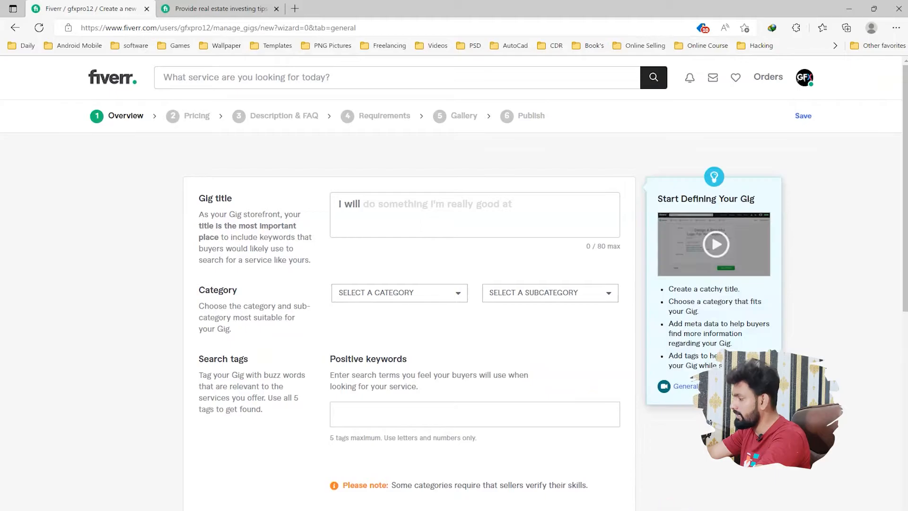
{"action": "key", "text": "alt+Tab"}
{"action": "scroll", "coordinate": [320, 330], "scroll_direction": "up", "scroll_amount": 10}
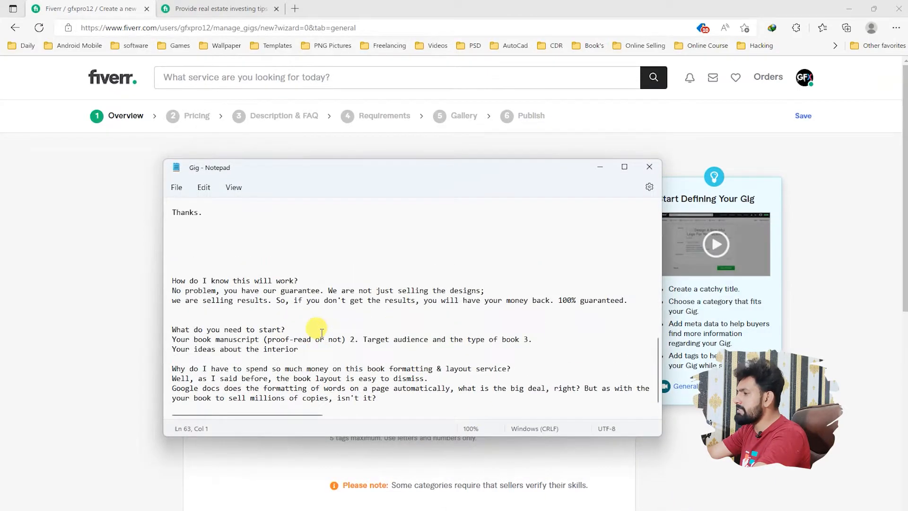
{"action": "scroll", "coordinate": [316, 330], "scroll_direction": "up", "scroll_amount": 2}
{"action": "left_click_drag", "start_coordinate": [286, 174], "coordinate": [664, 211]}
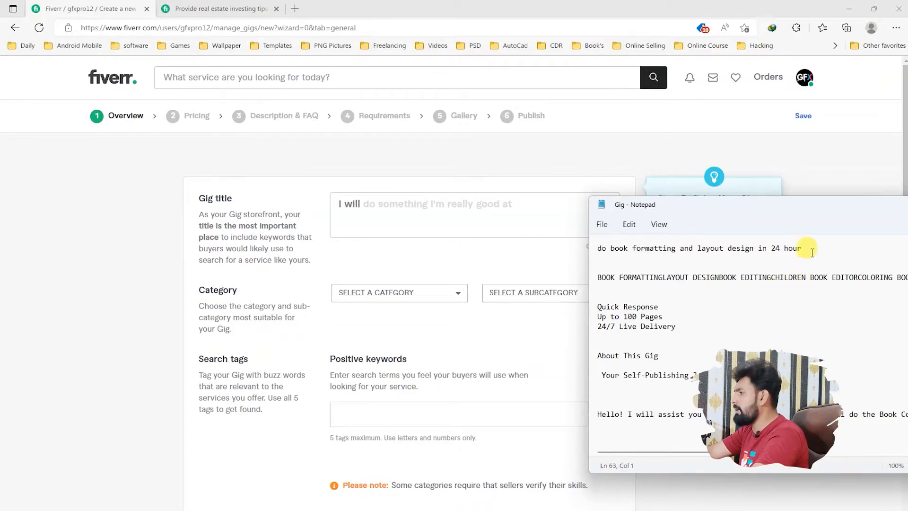
{"action": "left_click_drag", "start_coordinate": [817, 251], "coordinate": [597, 248]}
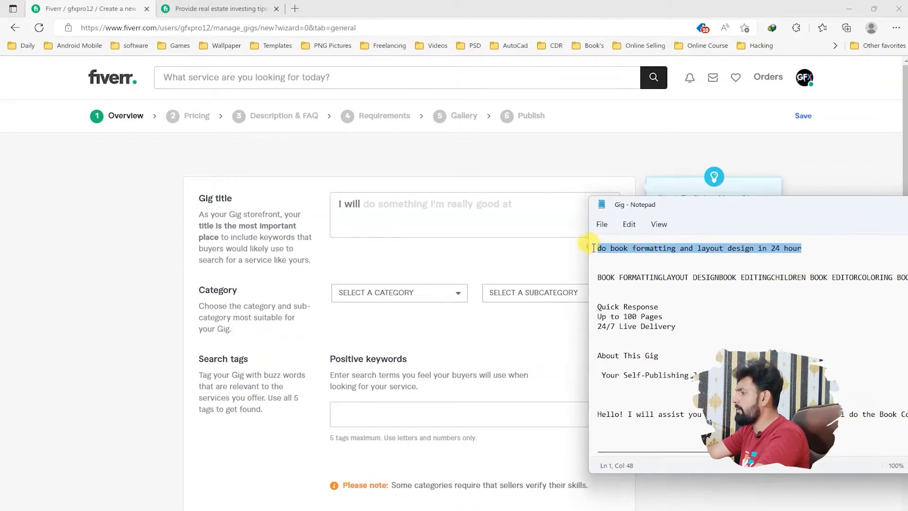
{"action": "key", "text": "ctrl+x"}
{"action": "left_click", "coordinate": [388, 208]}
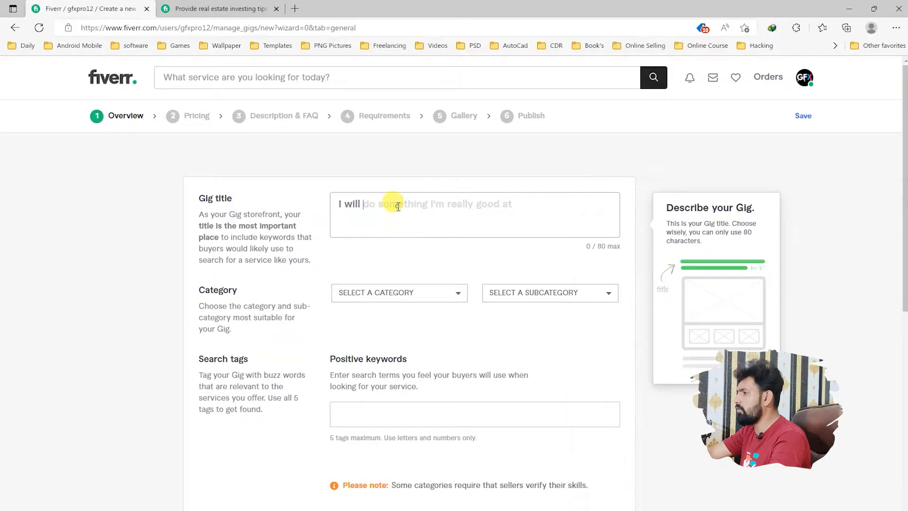
{"action": "key", "text": "ctrl+v"}
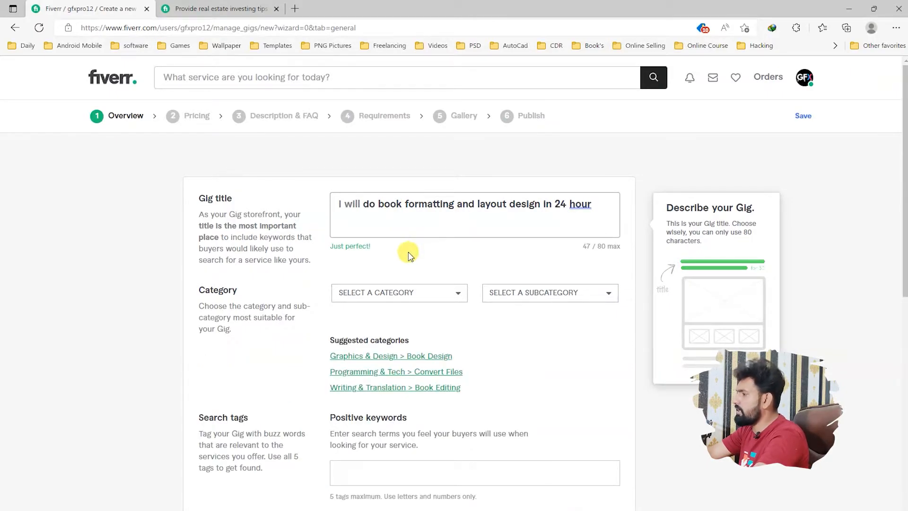
Step: Correct "hour" to "hours" in the gig title using the grammar suggestion
{"action": "left_click_drag", "start_coordinate": [325, 244], "coordinate": [381, 248]}
{"action": "left_click", "coordinate": [386, 226]}
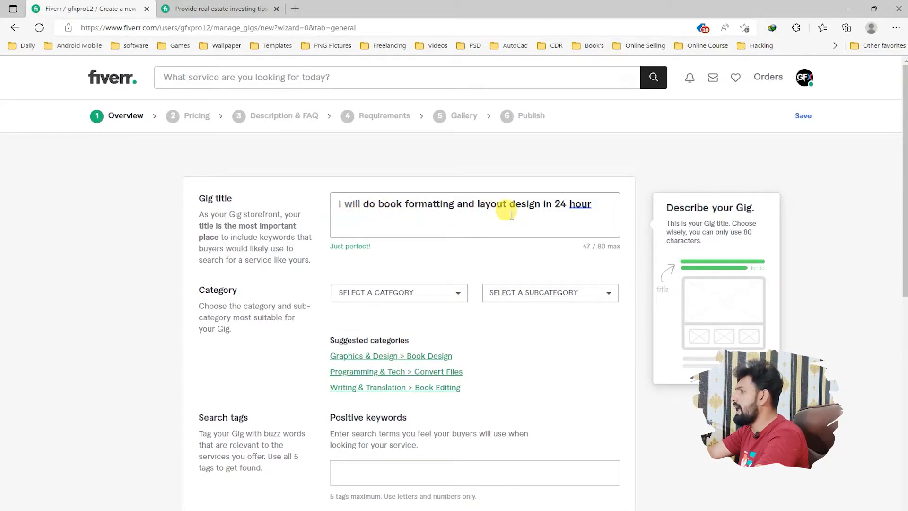
{"action": "left_click", "coordinate": [578, 205]}
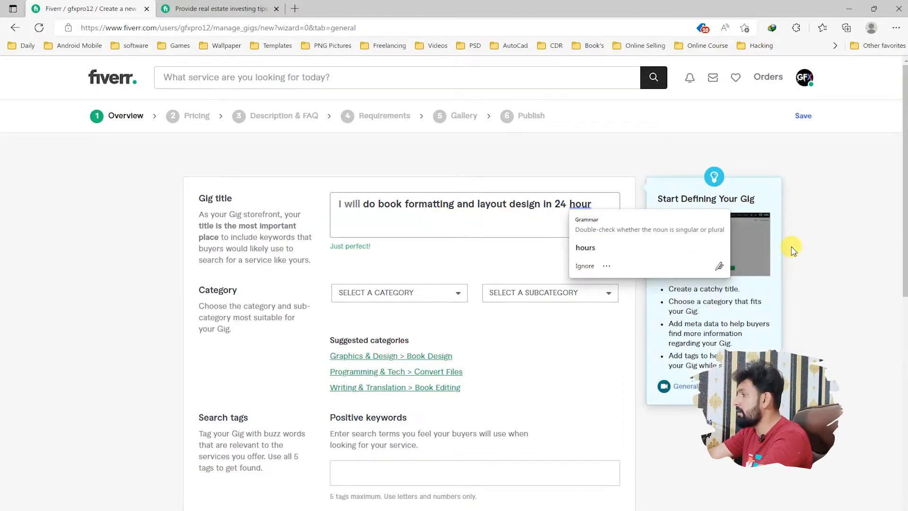
{"action": "left_click", "coordinate": [585, 247]}
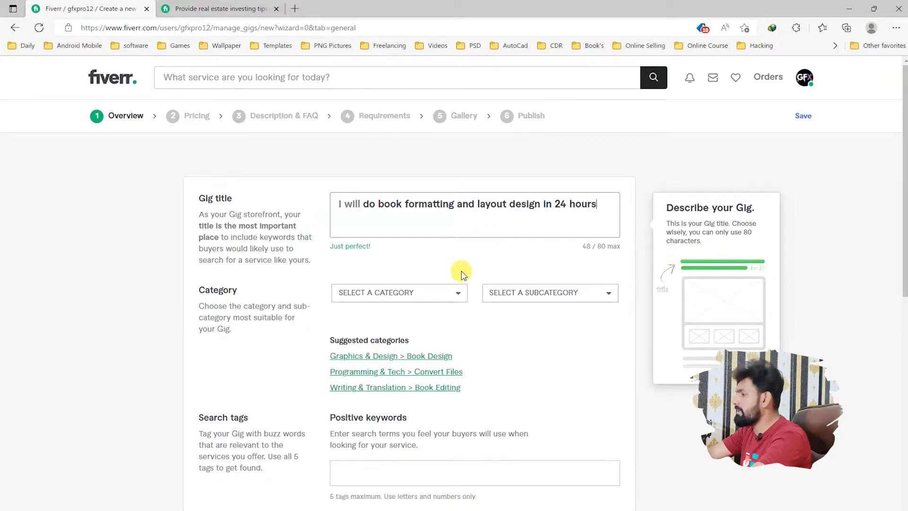
Step: Try the suggested Writing & Translation > Book Editing category, and set the gig's category to Graphics & Design > Book Design
{"action": "left_click", "coordinate": [222, 8]}
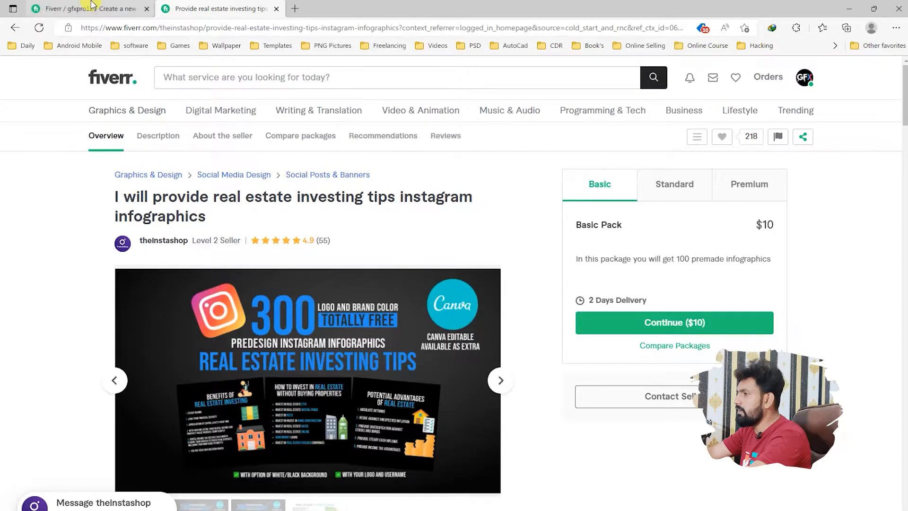
{"action": "left_click", "coordinate": [90, 8]}
{"action": "left_click", "coordinate": [400, 291]}
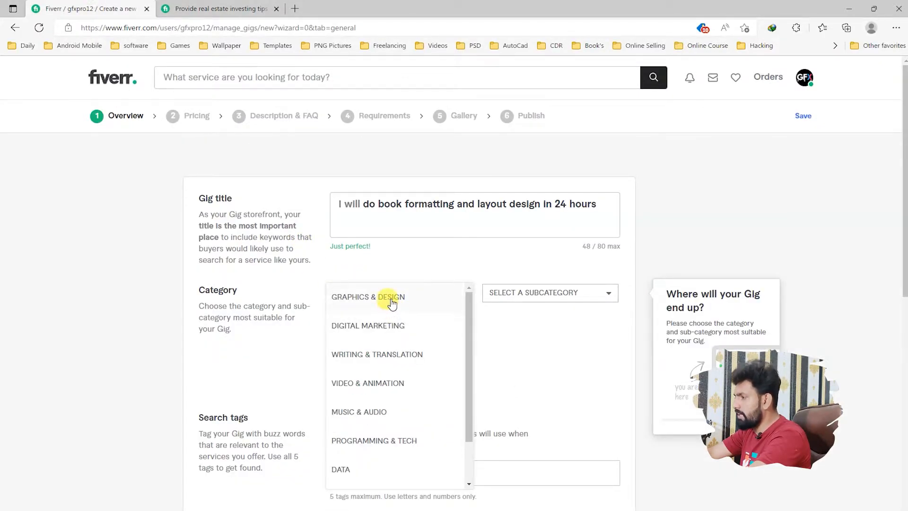
{"action": "left_click", "coordinate": [393, 297]}
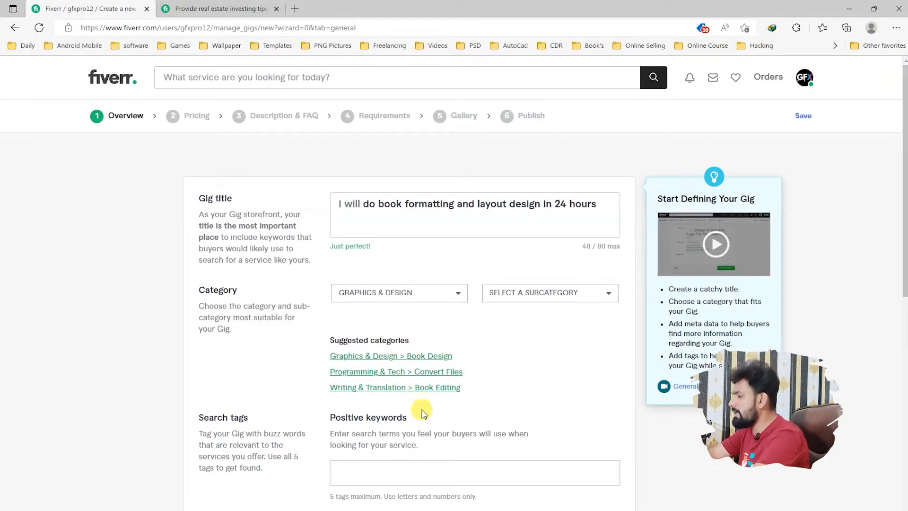
{"action": "left_click", "coordinate": [432, 388]}
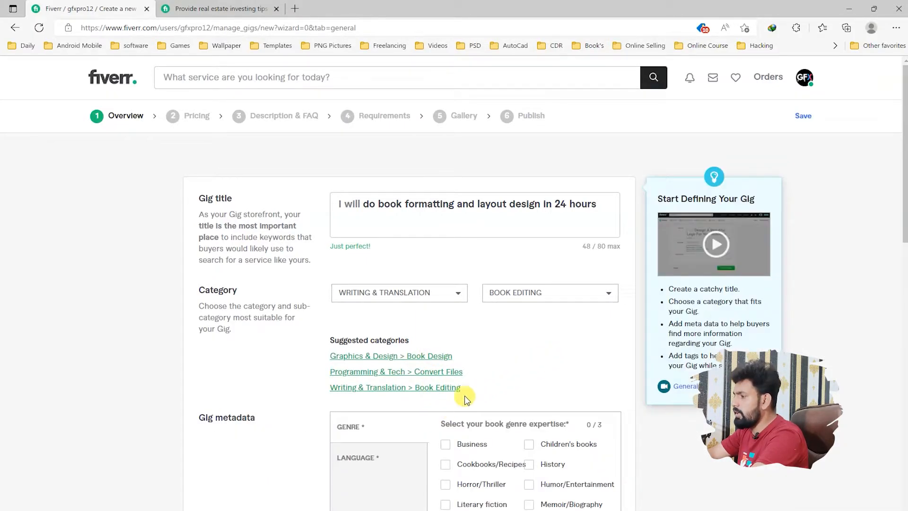
{"action": "scroll", "coordinate": [480, 371], "scroll_direction": "down", "scroll_amount": 3}
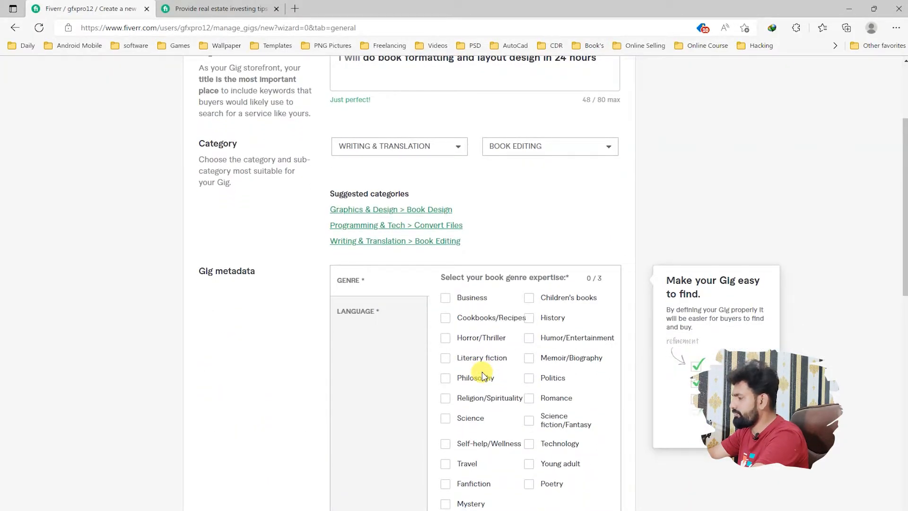
{"action": "left_click", "coordinate": [425, 209]}
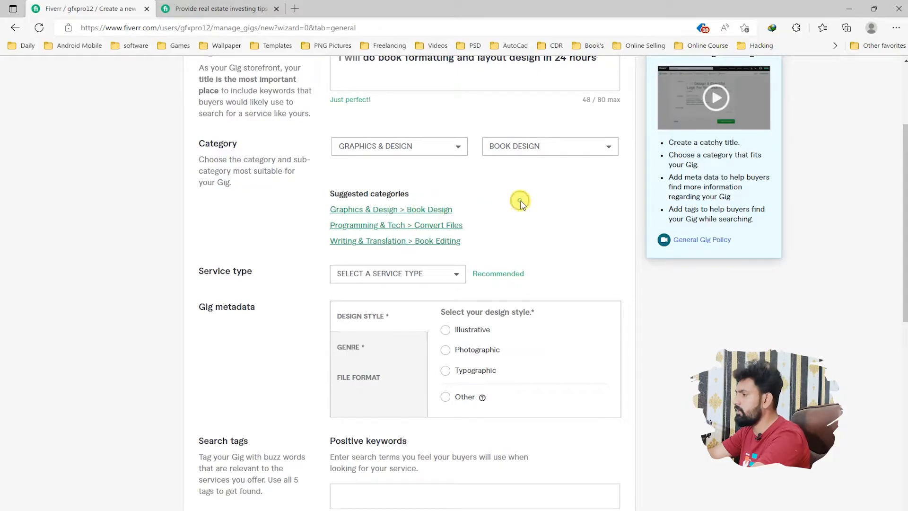
{"action": "scroll", "coordinate": [520, 203], "scroll_direction": "up", "scroll_amount": 2}
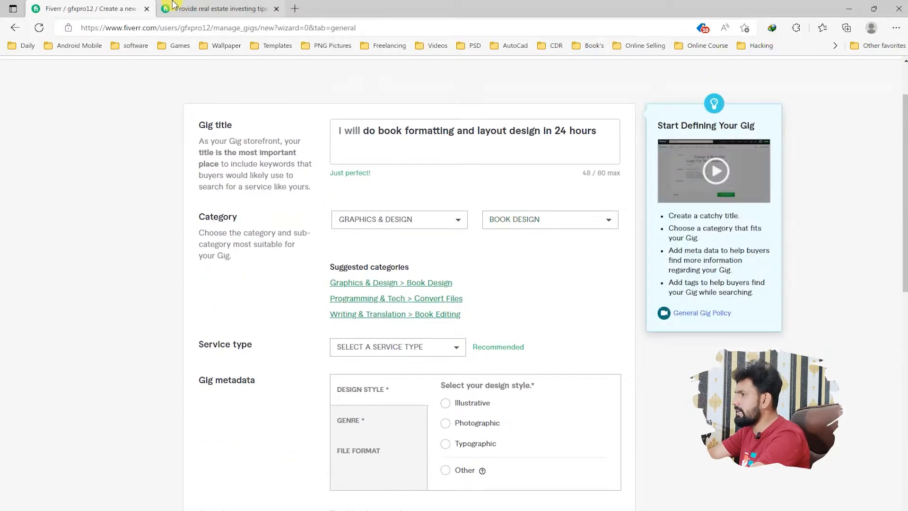
Step: Examine the title text of the real estate investing tips gig as a reference, and return to the new gig form
{"action": "left_click", "coordinate": [173, 4]}
{"action": "left_click_drag", "start_coordinate": [32, 178], "coordinate": [303, 179]}
{"action": "left_click", "coordinate": [409, 184]}
{"action": "left_click_drag", "start_coordinate": [362, 186], "coordinate": [192, 151]}
{"action": "left_click", "coordinate": [284, 189]}
{"action": "left_click", "coordinate": [79, 8]}
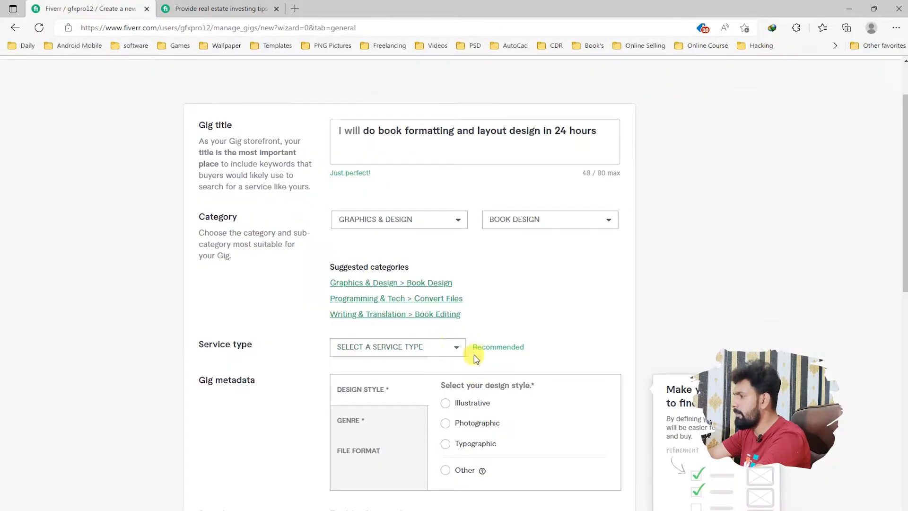
Step: Set the gig's service type to Book Layout Design & Typesetting
{"action": "scroll", "coordinate": [498, 255], "scroll_direction": "down", "scroll_amount": 2}
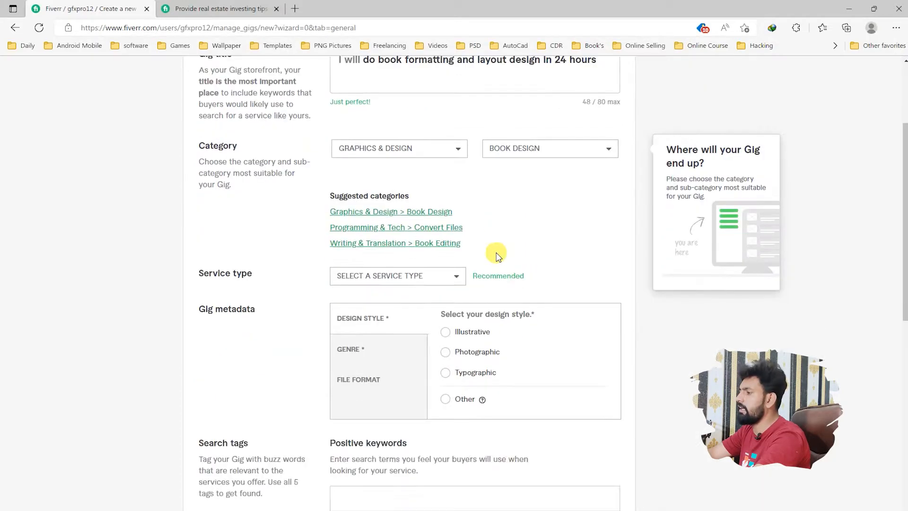
{"action": "scroll", "coordinate": [498, 255], "scroll_direction": "down", "scroll_amount": 2}
{"action": "left_click", "coordinate": [439, 204]}
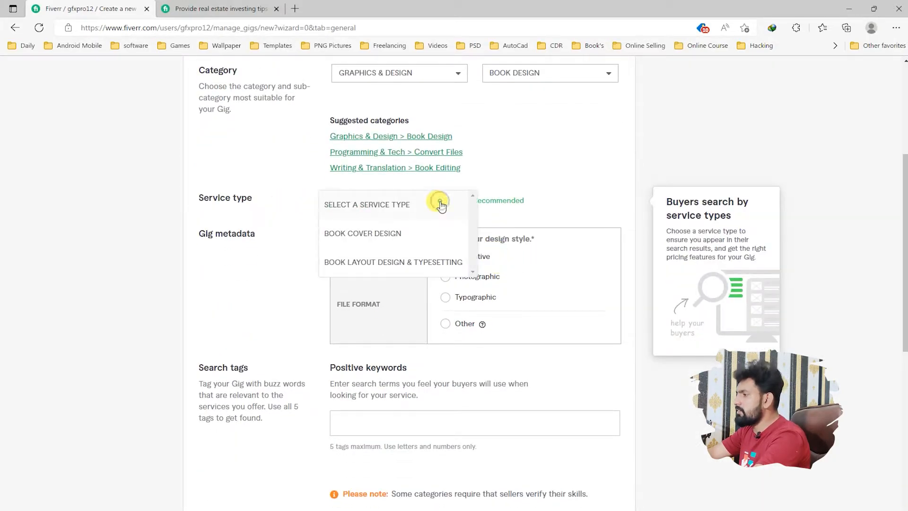
{"action": "scroll", "coordinate": [421, 218], "scroll_direction": "down", "scroll_amount": 2}
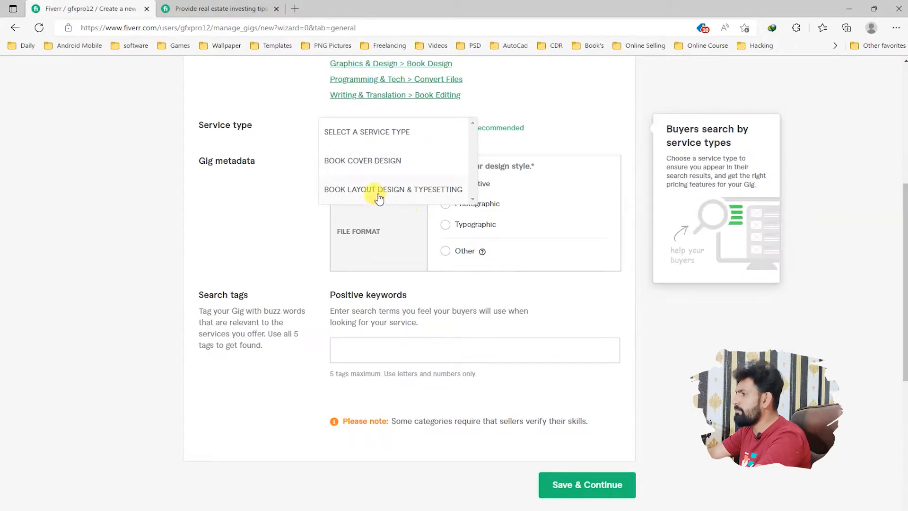
{"action": "left_click", "coordinate": [411, 196]}
Step: Set the gig's design style to Photographic and its book genres to Arts, Business, Fantasy, History and Photography
{"action": "scroll", "coordinate": [442, 305], "scroll_direction": "up", "scroll_amount": 3}
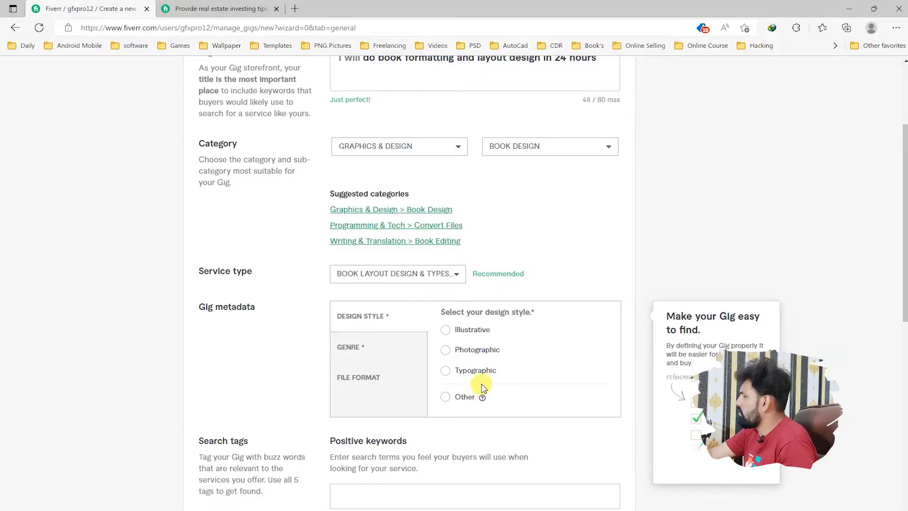
{"action": "left_click", "coordinate": [447, 350]}
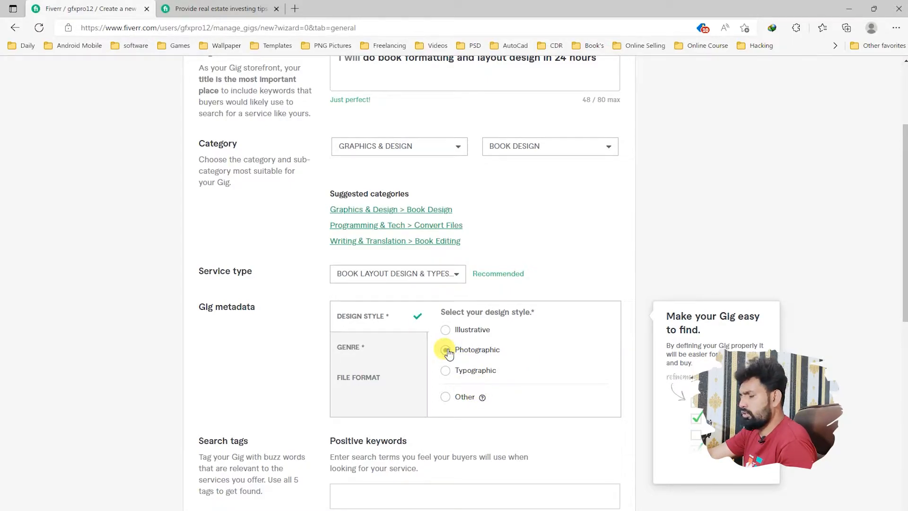
{"action": "left_click", "coordinate": [360, 347]}
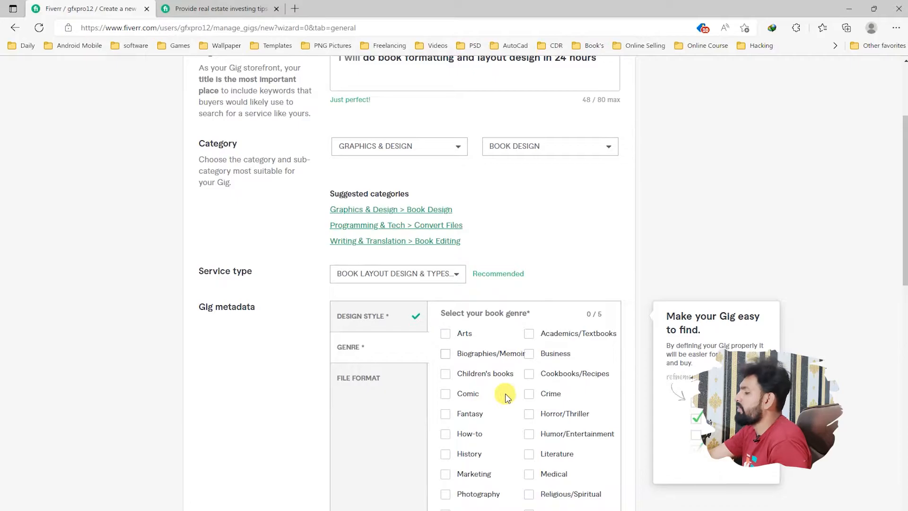
{"action": "scroll", "coordinate": [509, 407], "scroll_direction": "down", "scroll_amount": 3}
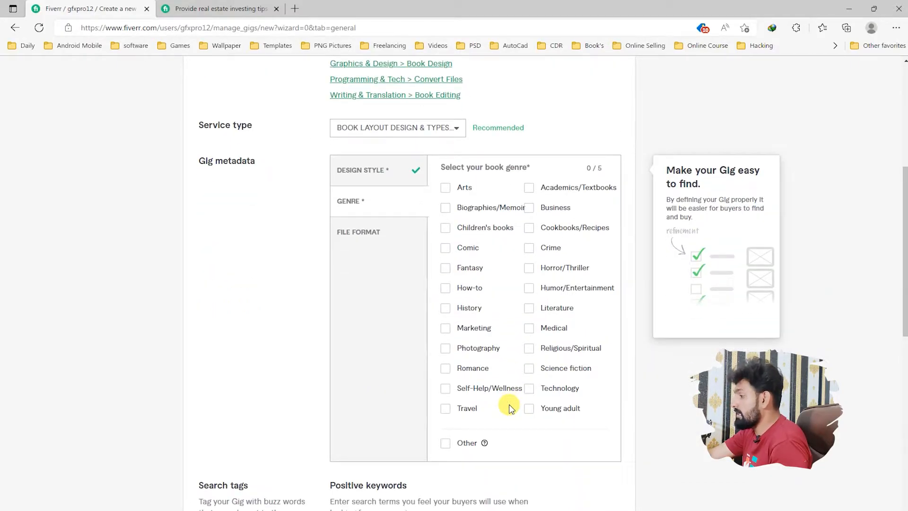
{"action": "scroll", "coordinate": [510, 406], "scroll_direction": "up", "scroll_amount": 2}
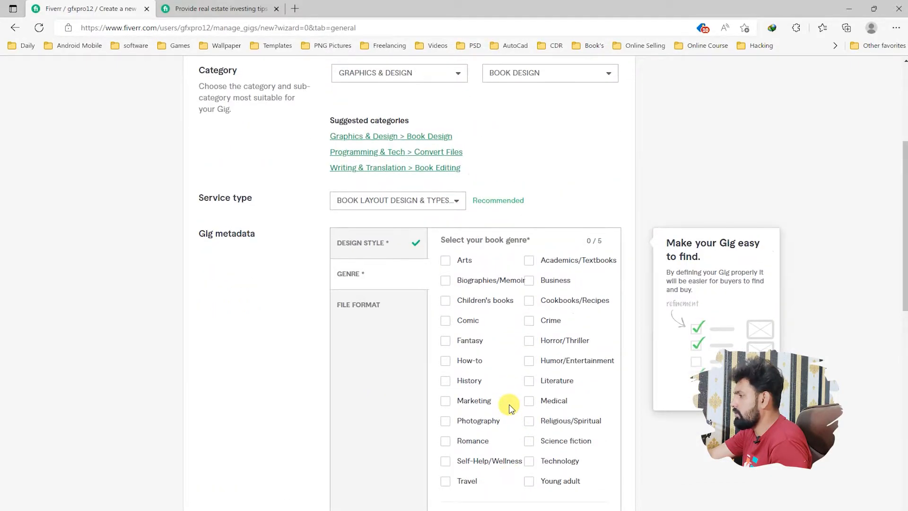
{"action": "left_click", "coordinate": [446, 380]}
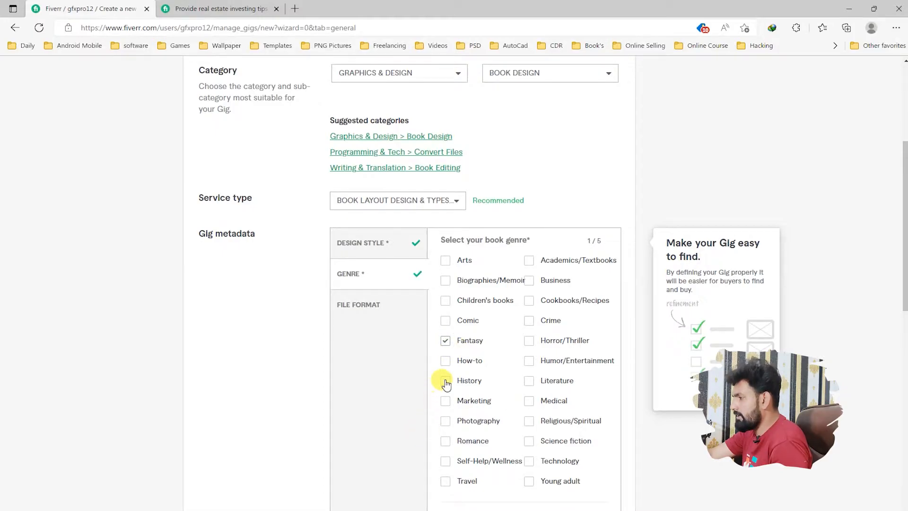
{"action": "left_click", "coordinate": [446, 422]}
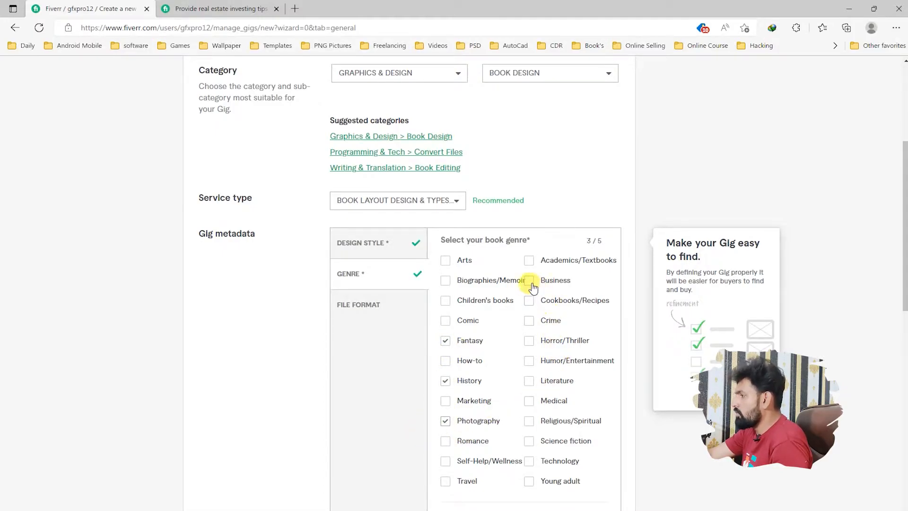
{"action": "left_click", "coordinate": [445, 261]}
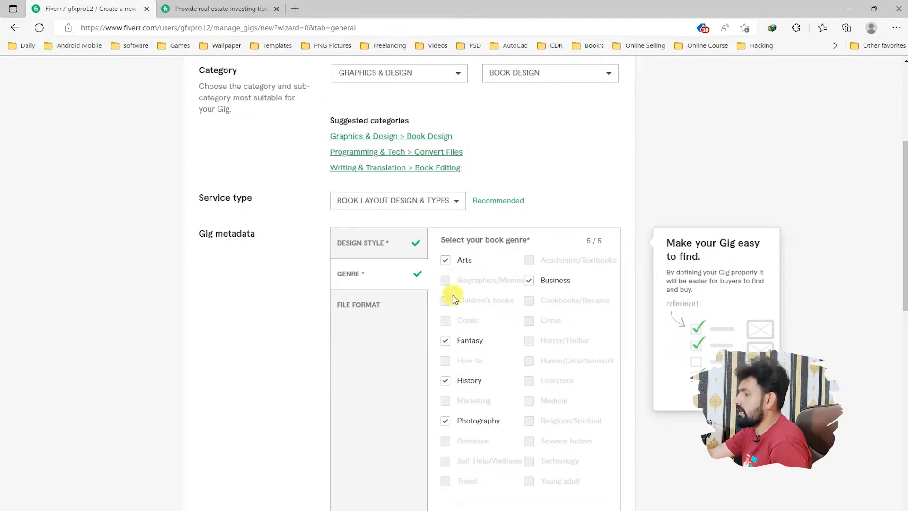
Step: Select the file formats JPG, PDF, PNG, PSD, MOBI, EPUB and AI, and add CDR as the other format
{"action": "scroll", "coordinate": [478, 360], "scroll_direction": "down", "scroll_amount": 2}
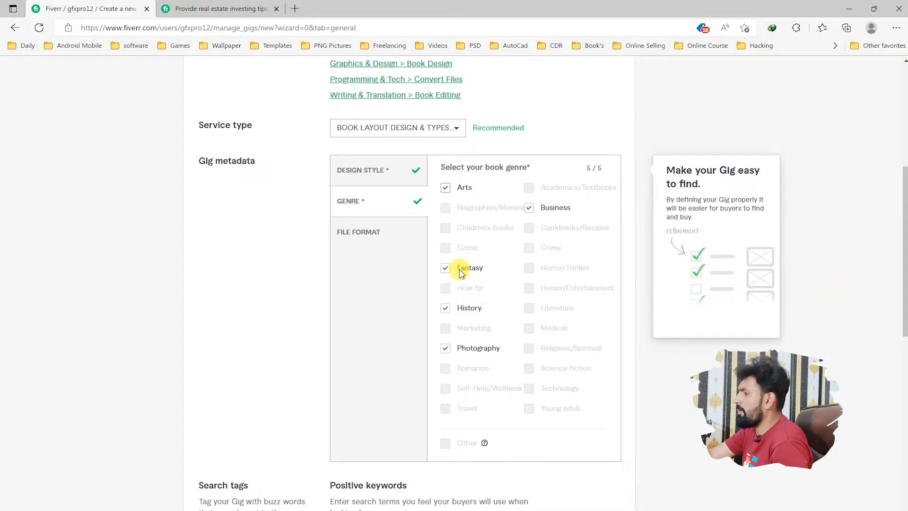
{"action": "left_click", "coordinate": [377, 237]}
{"action": "left_click", "coordinate": [445, 196]}
{"action": "left_click", "coordinate": [446, 216]}
{"action": "left_click", "coordinate": [445, 237]}
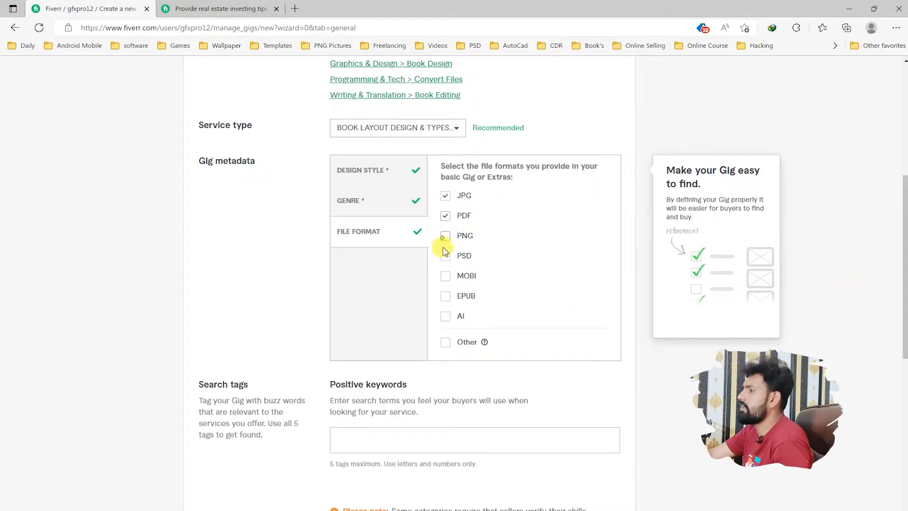
{"action": "left_click", "coordinate": [446, 256]}
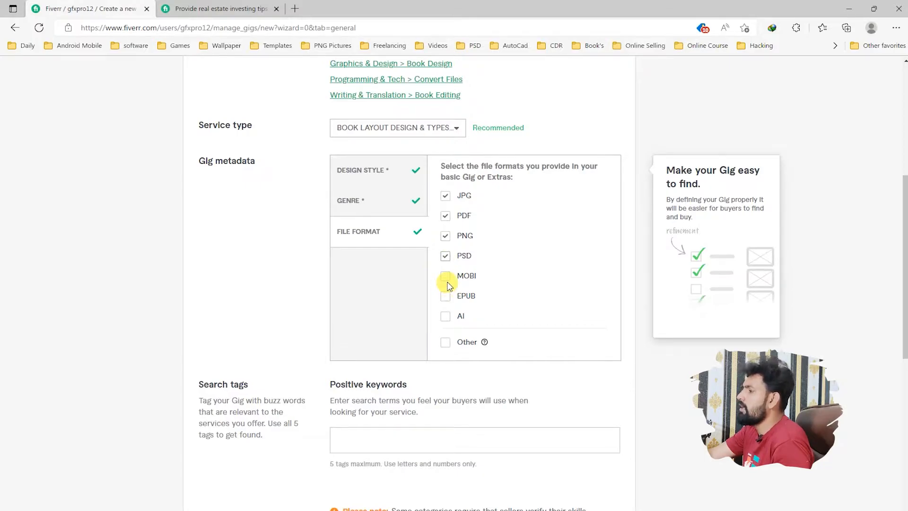
{"action": "left_click", "coordinate": [444, 296]}
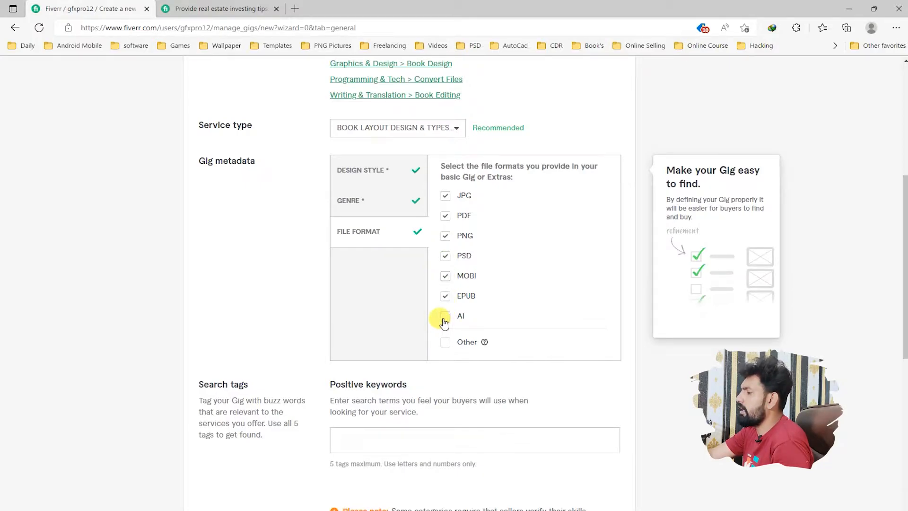
{"action": "left_click", "coordinate": [445, 343]}
{"action": "left_click", "coordinate": [456, 368]}
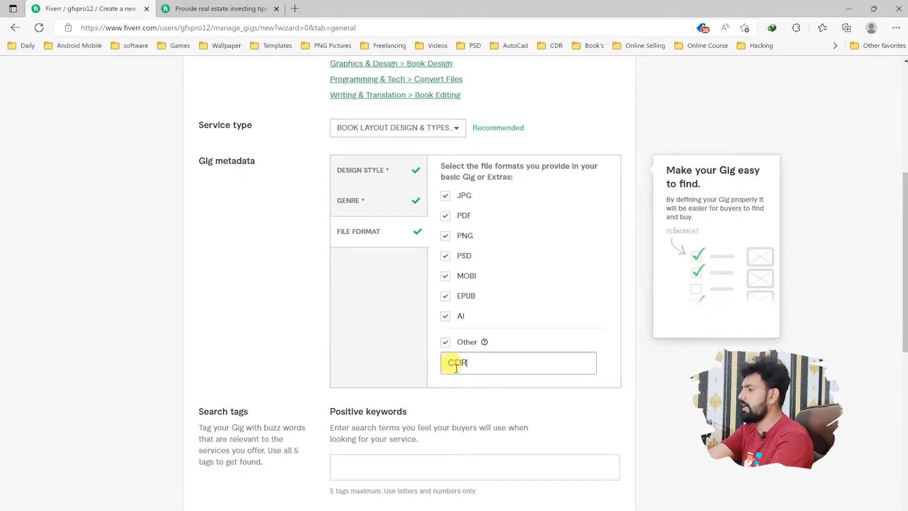
{"action": "left_click", "coordinate": [479, 403]}
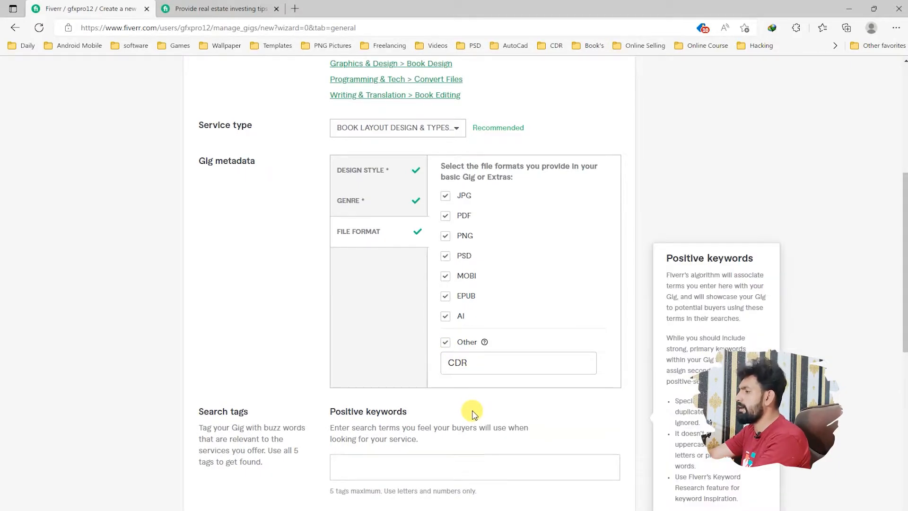
Step: Add "book formatting", copied from the gig title, as a positive keyword in the search tags
{"action": "scroll", "coordinate": [483, 428], "scroll_direction": "down", "scroll_amount": 3}
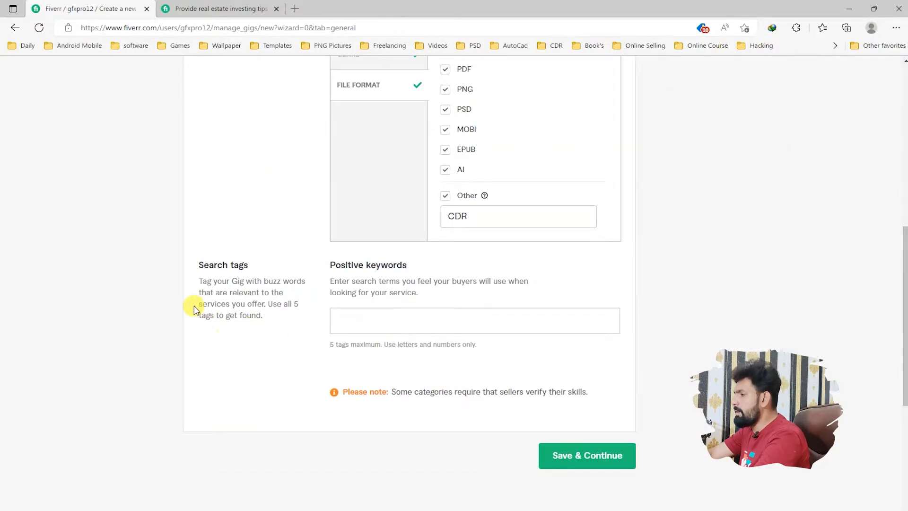
{"action": "left_click", "coordinate": [384, 319]}
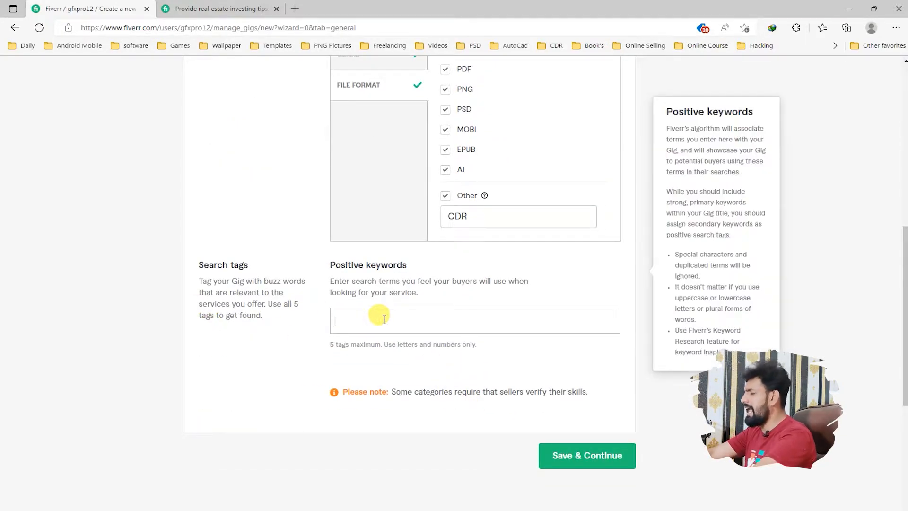
{"action": "scroll", "coordinate": [385, 320], "scroll_direction": "up", "scroll_amount": 10}
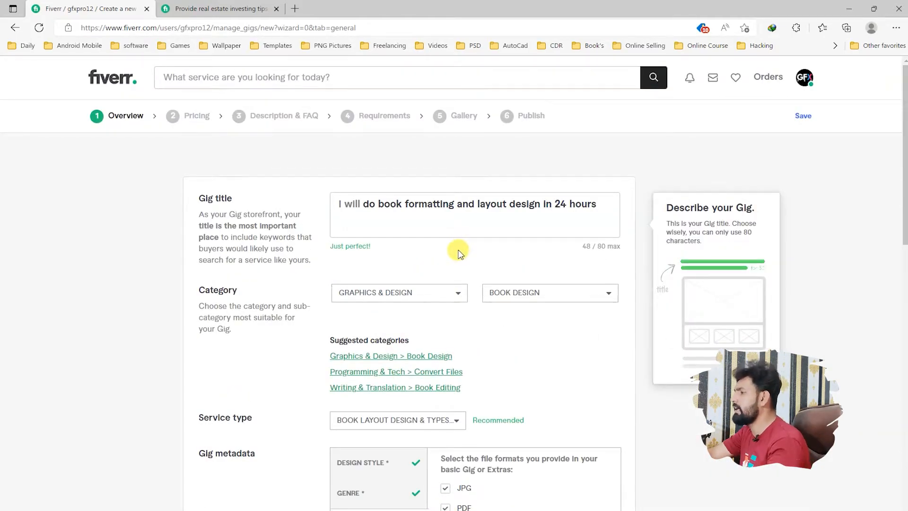
{"action": "left_click_drag", "start_coordinate": [379, 204], "coordinate": [444, 207]}
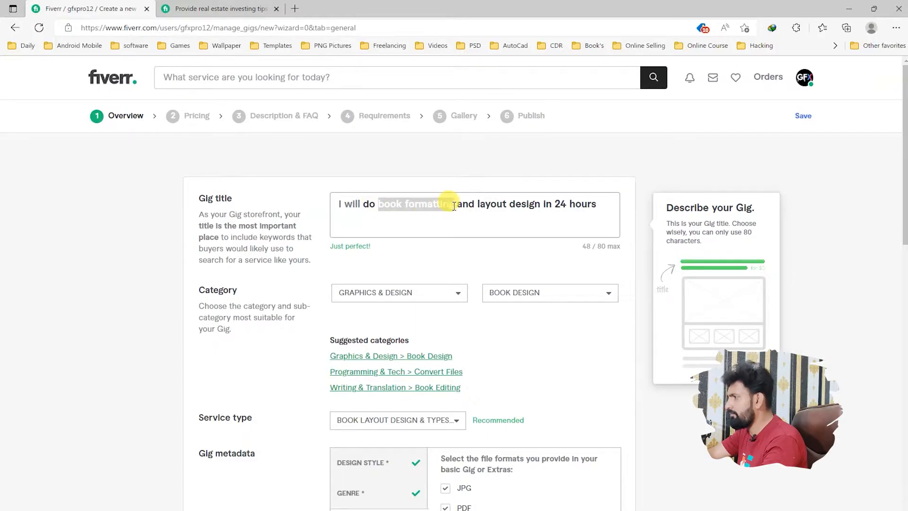
{"action": "scroll", "coordinate": [433, 252], "scroll_direction": "down", "scroll_amount": 15}
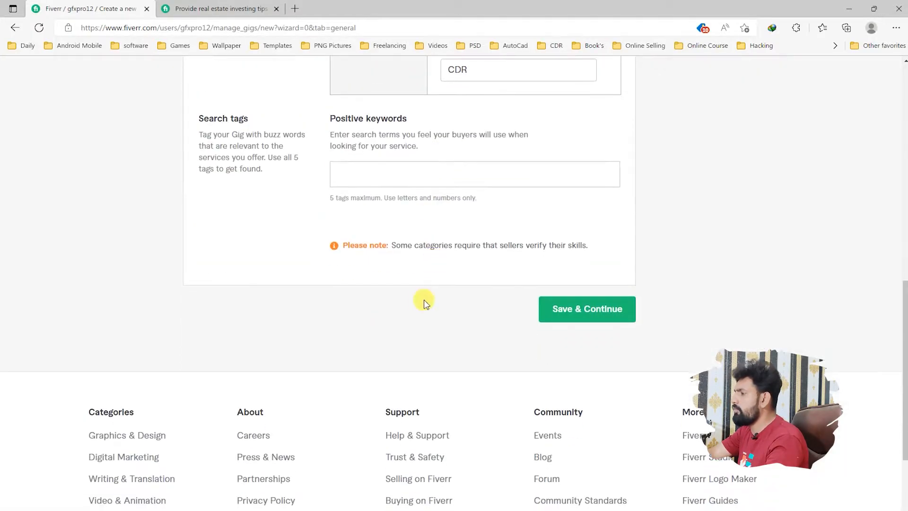
{"action": "left_click", "coordinate": [383, 185]}
{"action": "type", "text": "book formatting"}
{"action": "key", "text": "Return"}
Step: Add "layout design", copied from the gig title, as another search tag
{"action": "scroll", "coordinate": [407, 237], "scroll_direction": "up", "scroll_amount": 12}
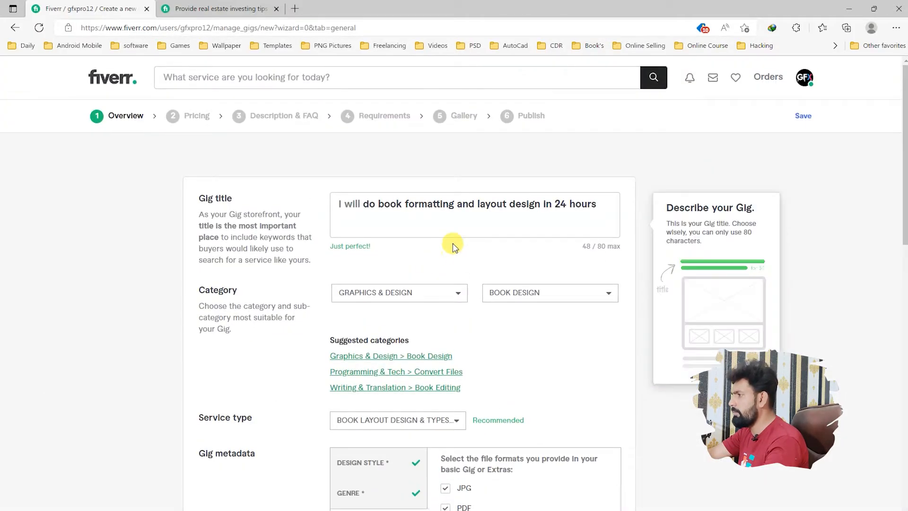
{"action": "left_click_drag", "start_coordinate": [479, 206], "coordinate": [541, 205]}
{"action": "key", "text": "ctrl+c"}
{"action": "scroll", "coordinate": [446, 289], "scroll_direction": "down", "scroll_amount": 10}
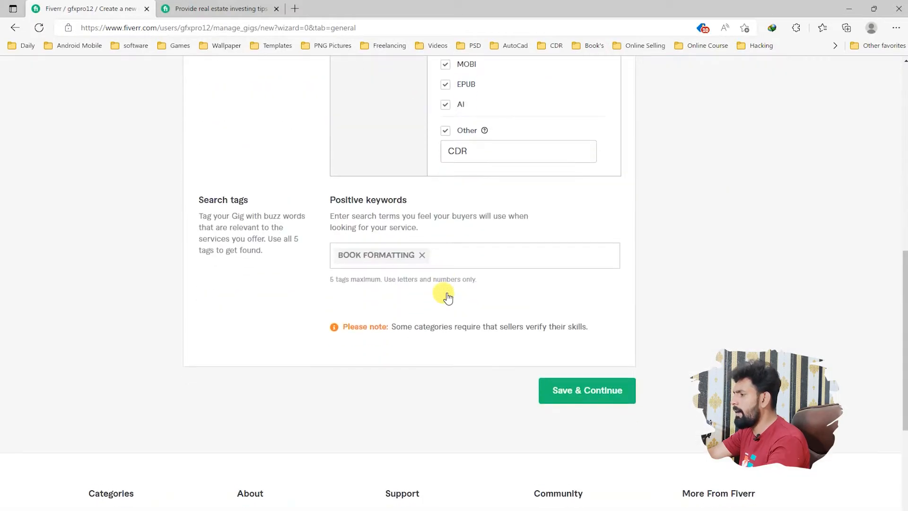
{"action": "left_click", "coordinate": [454, 256]}
{"action": "key", "text": "ctrl+v"}
{"action": "key", "text": "Return"}
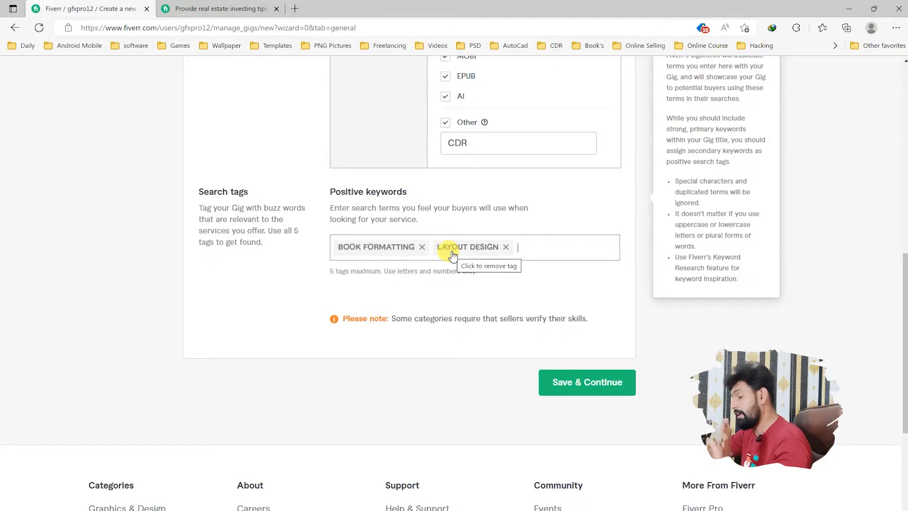
Step: Check the selected subcategory for a keyword and add "Book Design" as a search tag
{"action": "scroll", "coordinate": [453, 317], "scroll_direction": "up", "scroll_amount": 6}
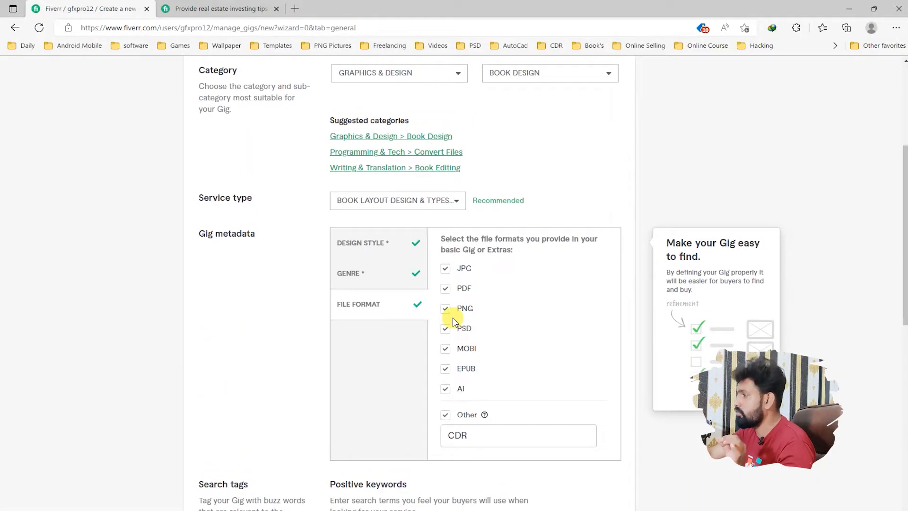
{"action": "scroll", "coordinate": [453, 317], "scroll_direction": "up", "scroll_amount": 2}
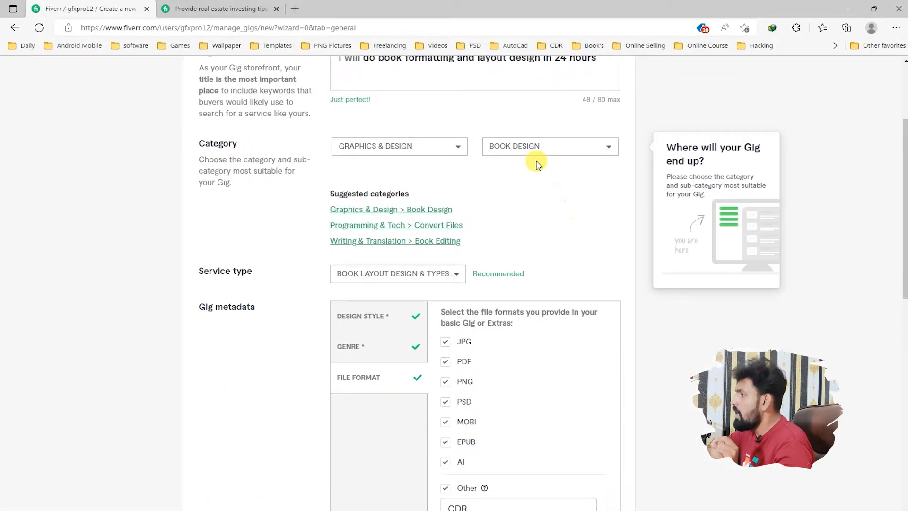
{"action": "scroll", "coordinate": [479, 276], "scroll_direction": "down", "scroll_amount": 5}
{"action": "scroll", "coordinate": [479, 276], "scroll_direction": "down", "scroll_amount": 3}
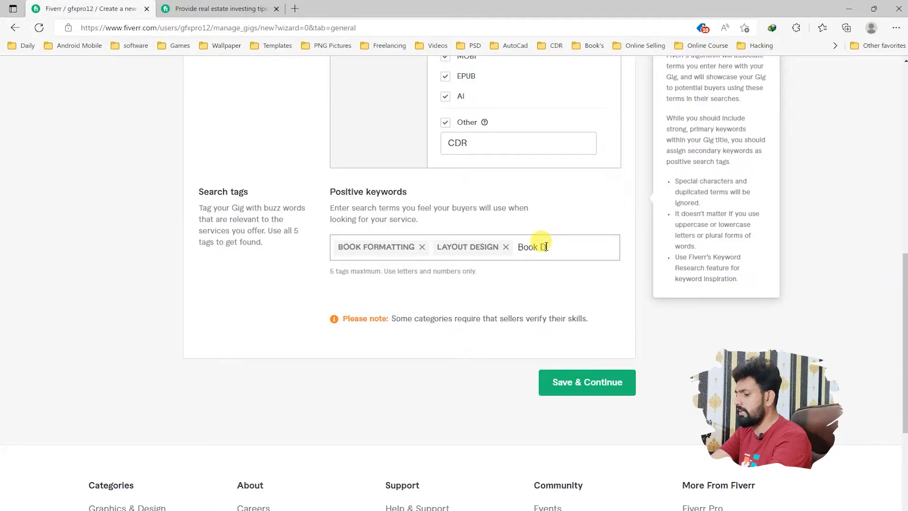
{"action": "type", "text": "ign"}
{"action": "key", "text": "Return"}
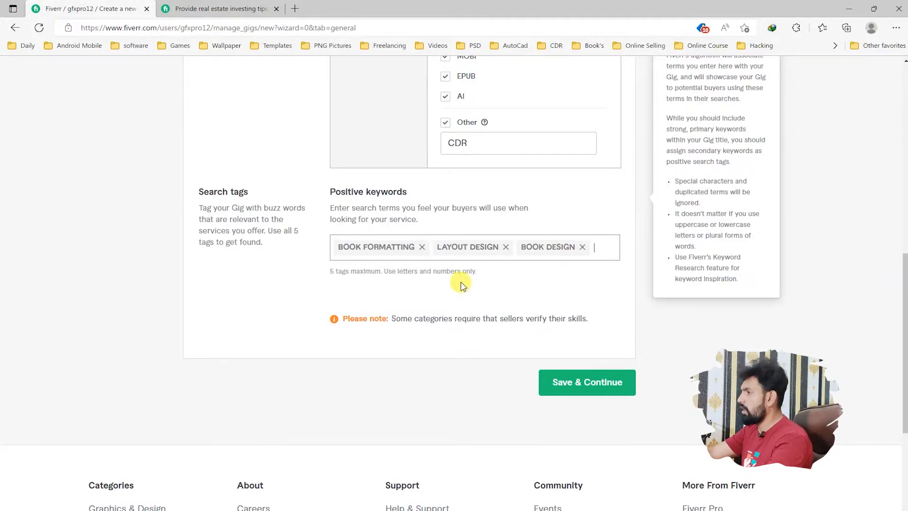
{"action": "scroll", "coordinate": [460, 284], "scroll_direction": "up", "scroll_amount": 5}
{"action": "scroll", "coordinate": [460, 284], "scroll_direction": "up", "scroll_amount": 3}
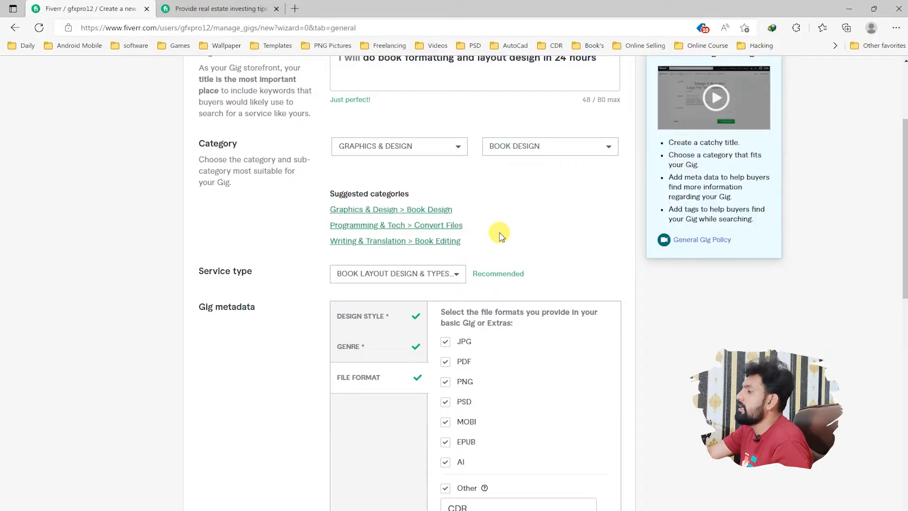
{"action": "scroll", "coordinate": [494, 236], "scroll_direction": "down", "scroll_amount": 2}
{"action": "scroll", "coordinate": [549, 355], "scroll_direction": "down", "scroll_amount": 5}
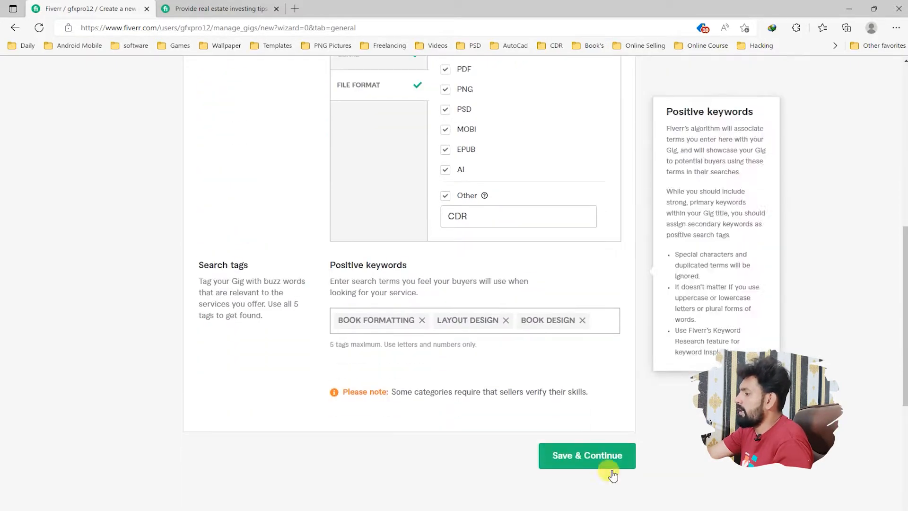
Step: Move "COLORING BOOK" from the Gig notes in Notepad into the gig's positive keywords as a search tag
{"action": "key", "text": "alt+Tab"}
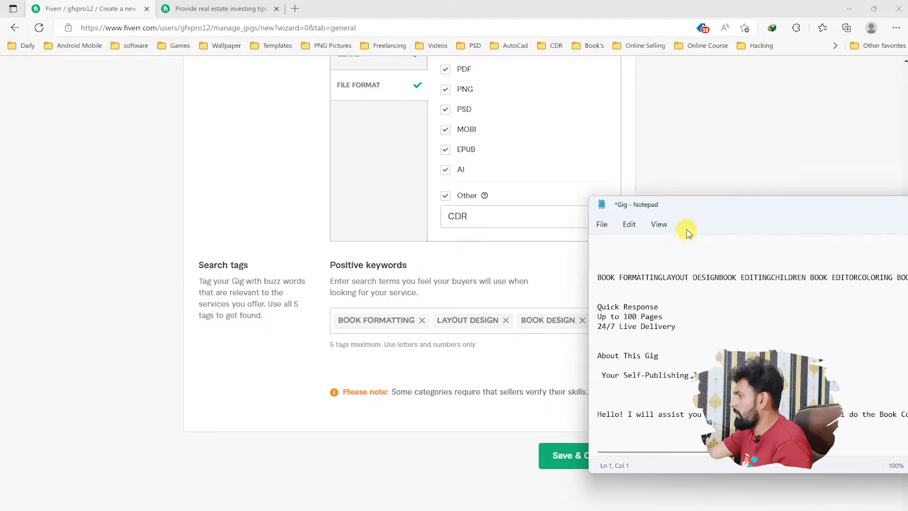
{"action": "left_click_drag", "start_coordinate": [692, 217], "coordinate": [171, 229]}
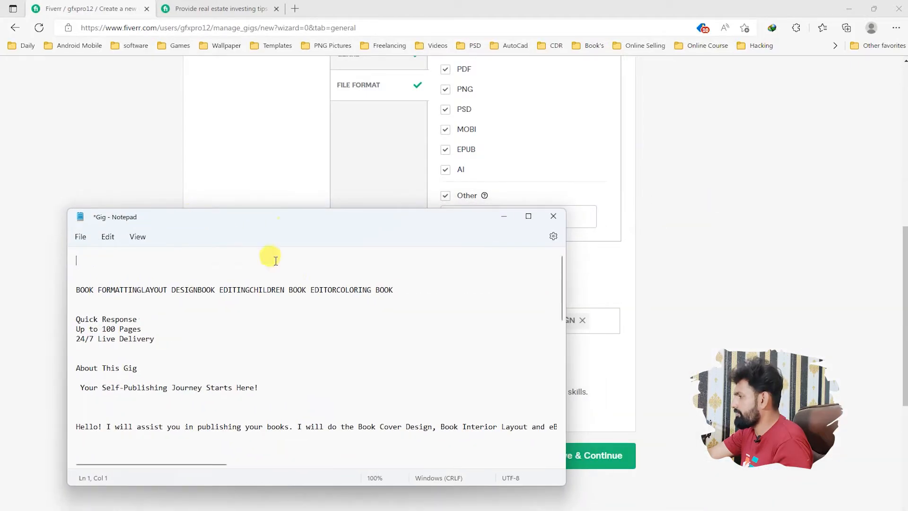
{"action": "left_click_drag", "start_coordinate": [337, 290], "coordinate": [401, 296]}
{"action": "key", "text": "ctrl+x"}
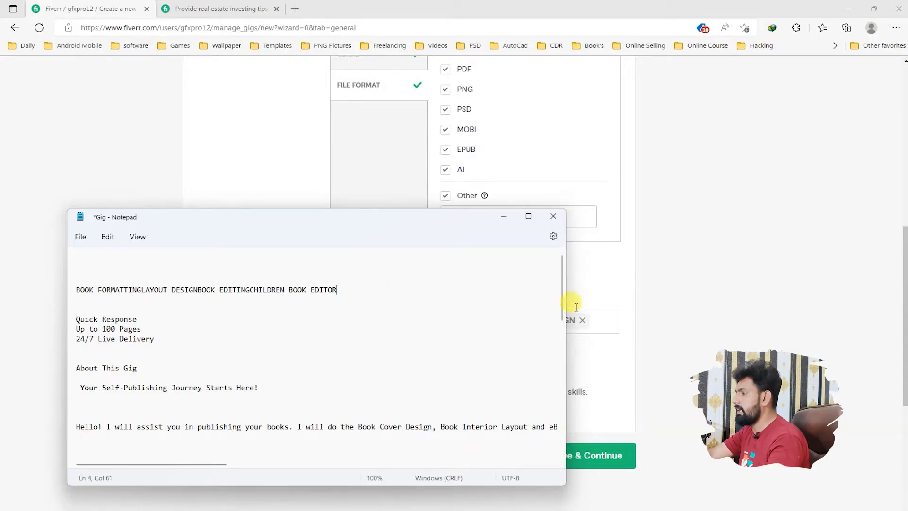
{"action": "left_click", "coordinate": [578, 315]}
{"action": "key", "text": "ctrl+v"}
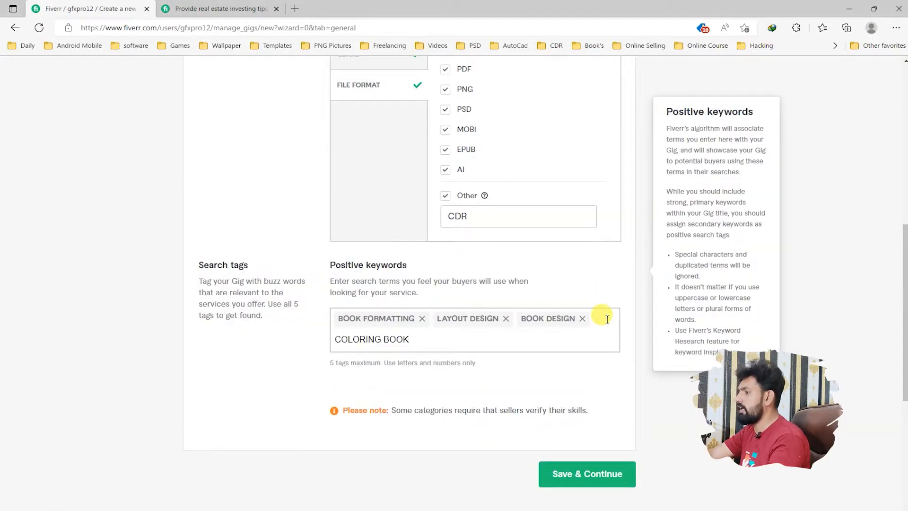
{"action": "key", "text": "Return"}
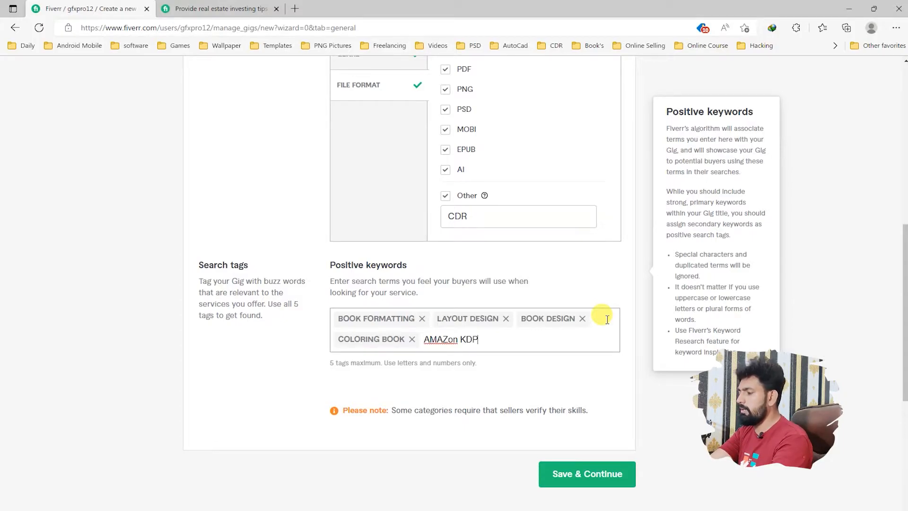
Step: Add "Amazon KDP" as the last search tag, and save the overview to continue to pricing
{"action": "type", "text": "AMAZon KDP"}
{"action": "key", "text": "Return"}
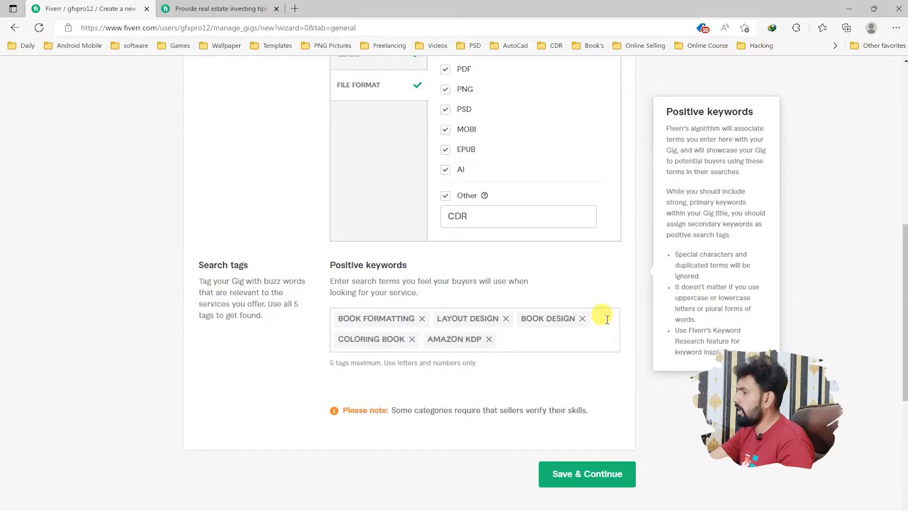
{"action": "left_click", "coordinate": [601, 473]}
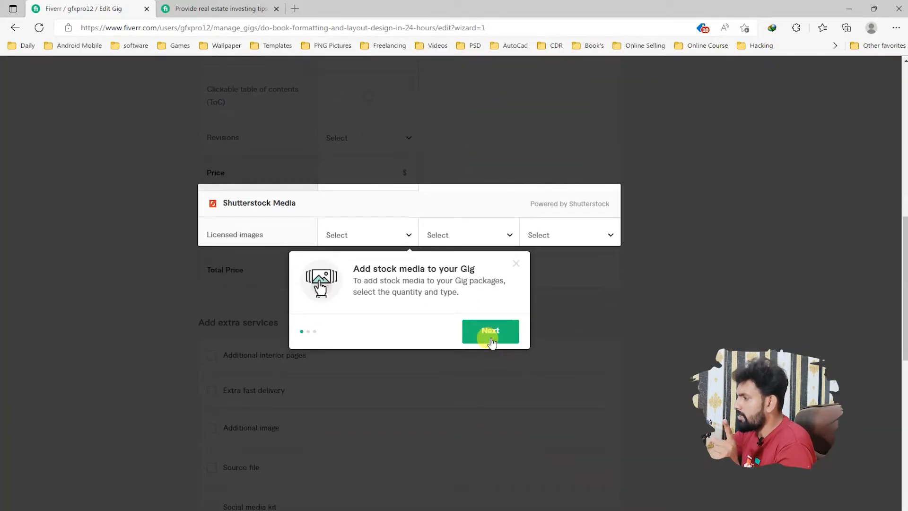
Step: Dismiss the stock media introduction and enable the three-package offer under Scope & Pricing
{"action": "left_click", "coordinate": [490, 337]}
{"action": "left_click", "coordinate": [518, 263]}
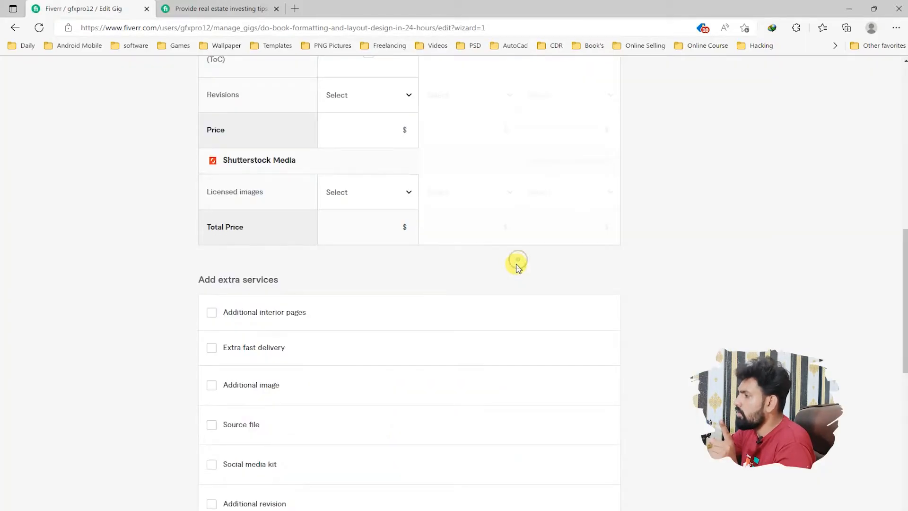
{"action": "scroll", "coordinate": [407, 316], "scroll_direction": "up", "scroll_amount": 8}
{"action": "scroll", "coordinate": [410, 316], "scroll_direction": "up", "scroll_amount": 4}
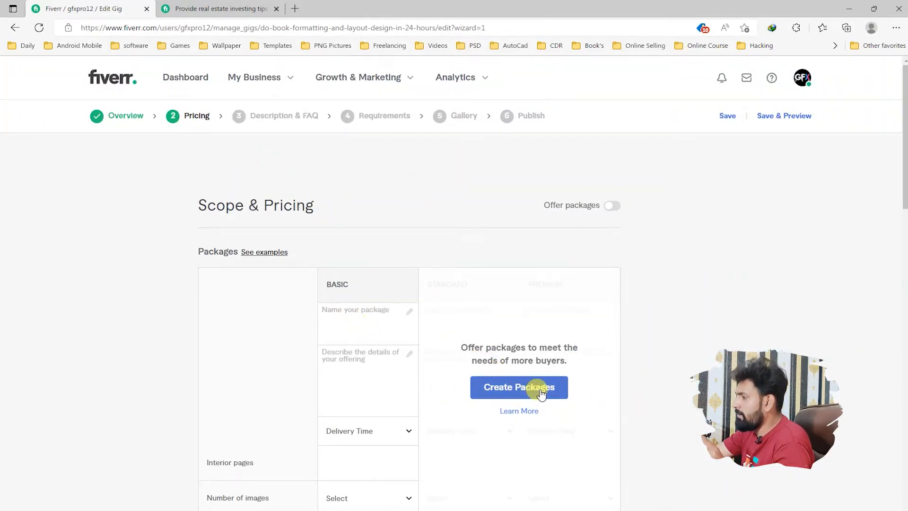
{"action": "left_click", "coordinate": [544, 393]}
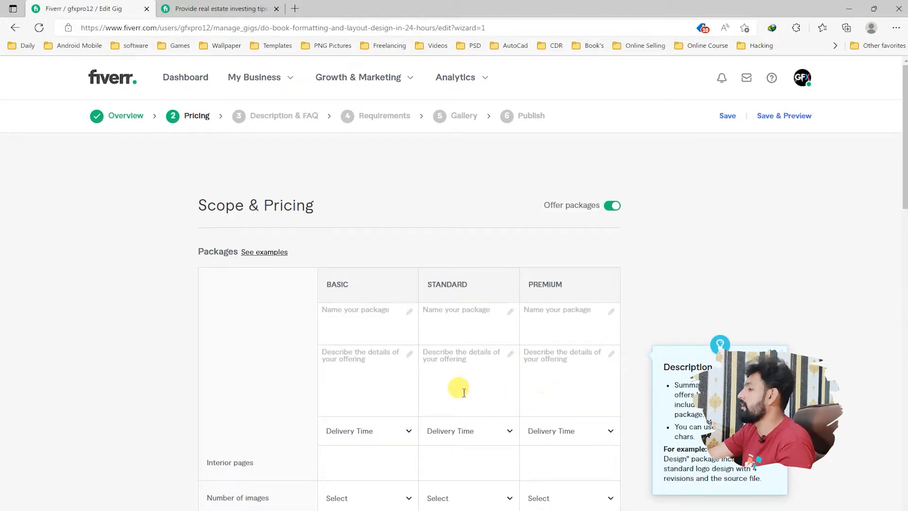
Step: Name the three packages BASIC, STANDARD and PREMIUM in their matching columns
{"action": "left_click", "coordinate": [343, 325]}
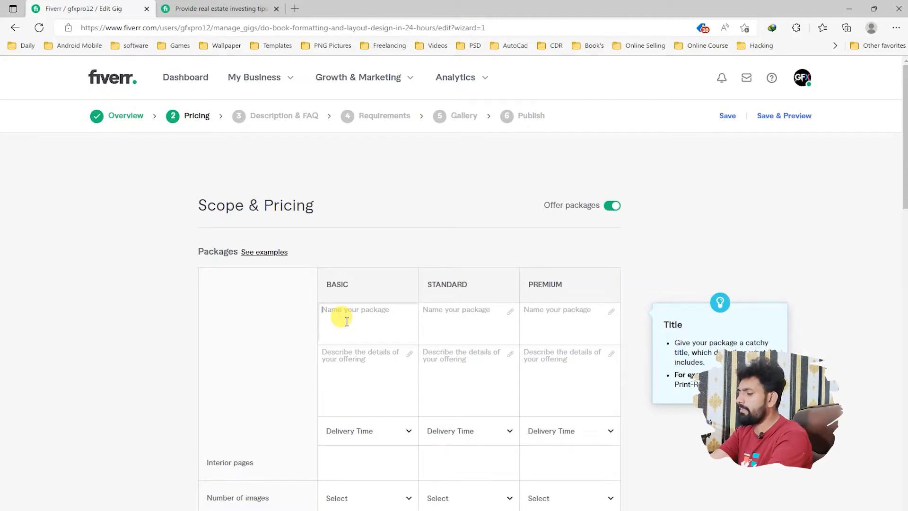
{"action": "type", "text": "BASIC"}
{"action": "key", "text": "Tab"}
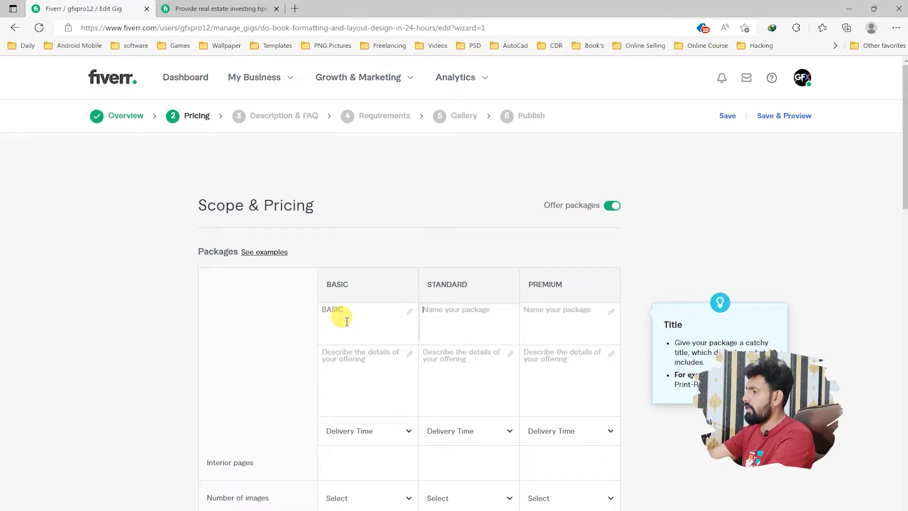
{"action": "type", "text": "STA"}
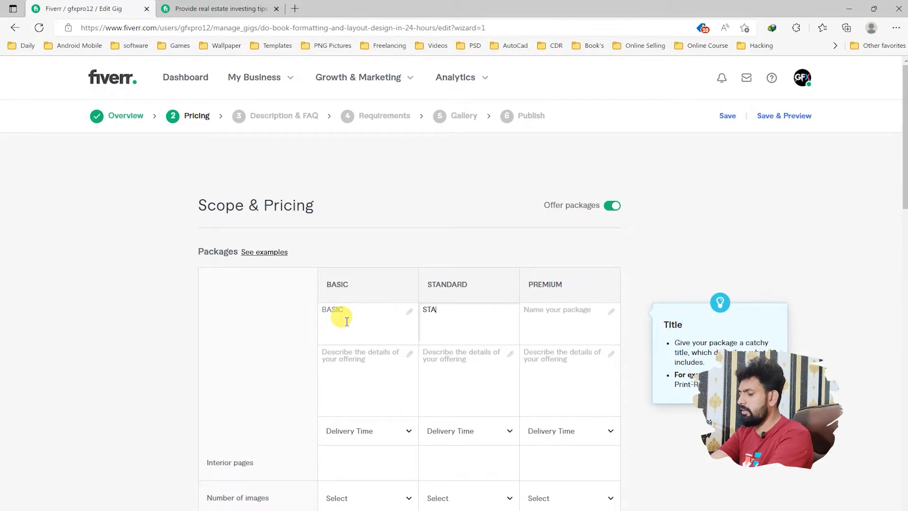
{"action": "type", "text": "NDARD"}
{"action": "left_click", "coordinate": [540, 323]}
{"action": "type", "text": "P"}
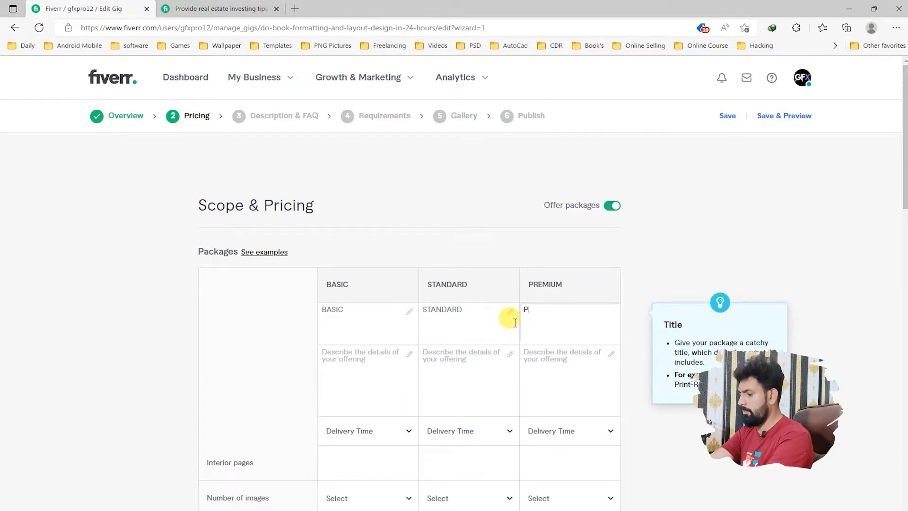
{"action": "type", "text": "REMIUM"}
Step: Copy the lines "Quick Response", "Up to 100 Pages" and "24/7 Live Delivery" from the Notepad notes into all three package descriptions
{"action": "left_click", "coordinate": [345, 364]}
{"action": "key", "text": "alt+Tab"}
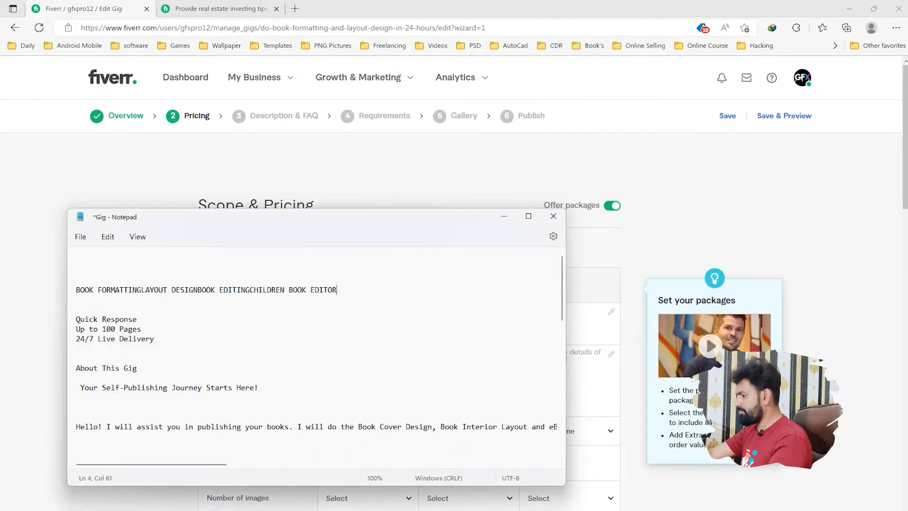
{"action": "left_click_drag", "start_coordinate": [155, 339], "coordinate": [70, 321]}
{"action": "left_click", "coordinate": [642, 254]}
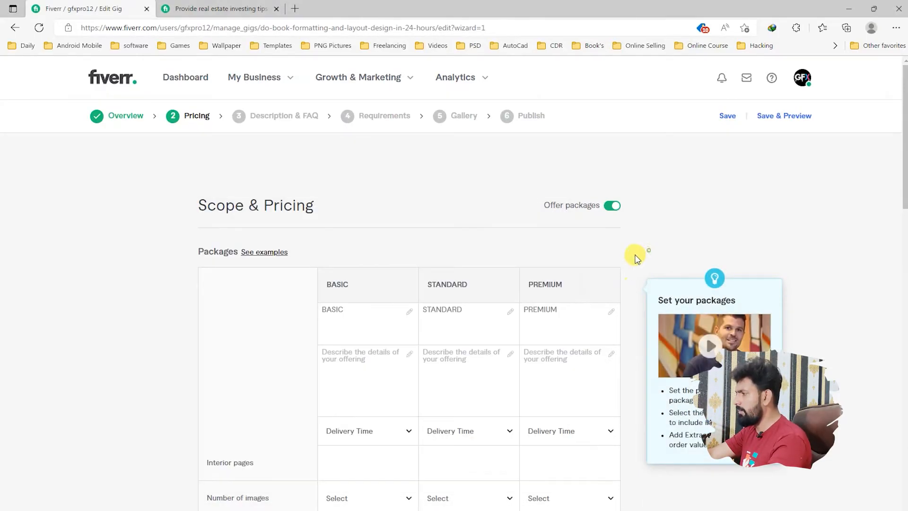
{"action": "left_click", "coordinate": [347, 367]}
{"action": "key", "text": "ctrl+v"}
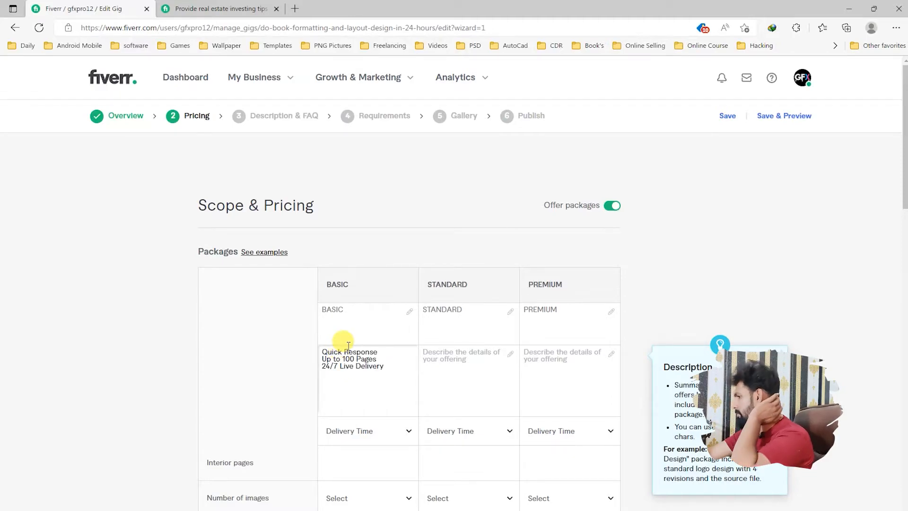
{"action": "left_click", "coordinate": [452, 359]}
{"action": "key", "text": "ctrl+v"}
{"action": "left_click", "coordinate": [563, 363]}
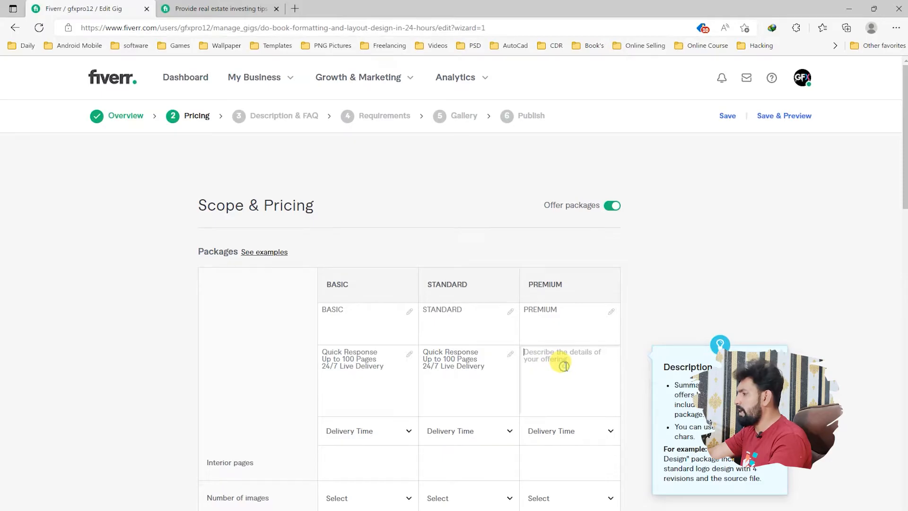
{"action": "key", "text": "ctrl+v"}
Step: Change the page limit in the descriptions to 200 for the Standard package and 300 for the Premium package
{"action": "left_click", "coordinate": [452, 359]}
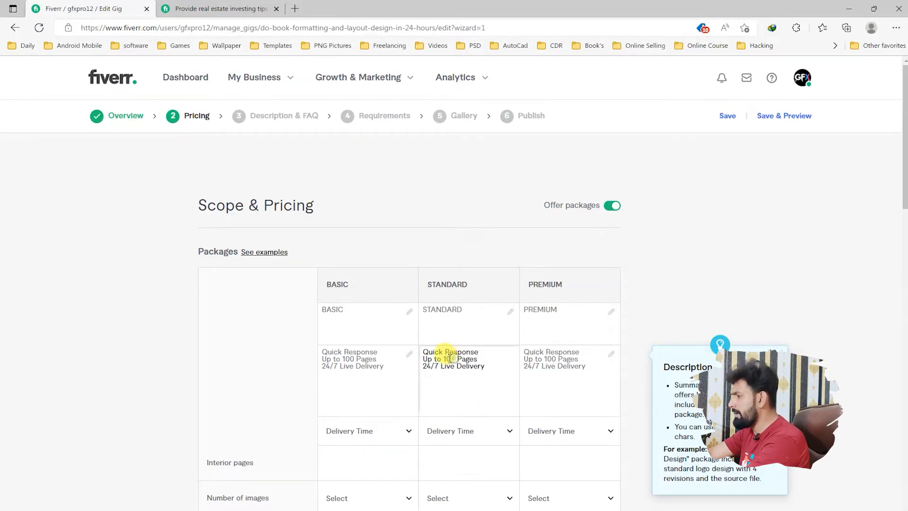
{"action": "key", "text": "BackSpace"}
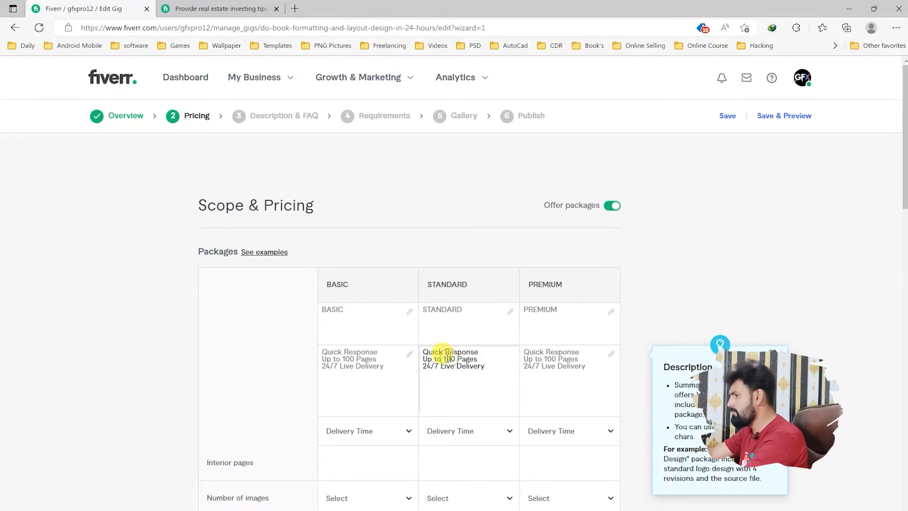
{"action": "type", "text": "200"}
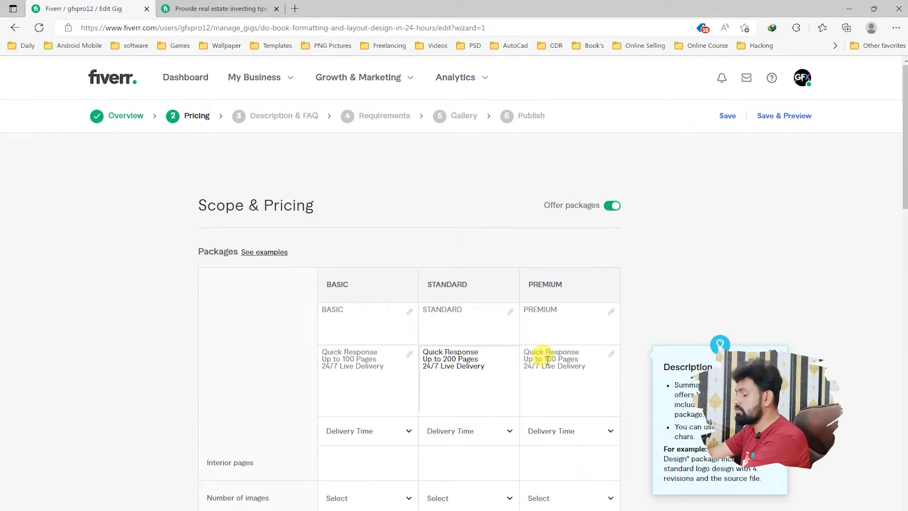
{"action": "double_click", "coordinate": [546, 360]}
{"action": "type", "text": "300"}
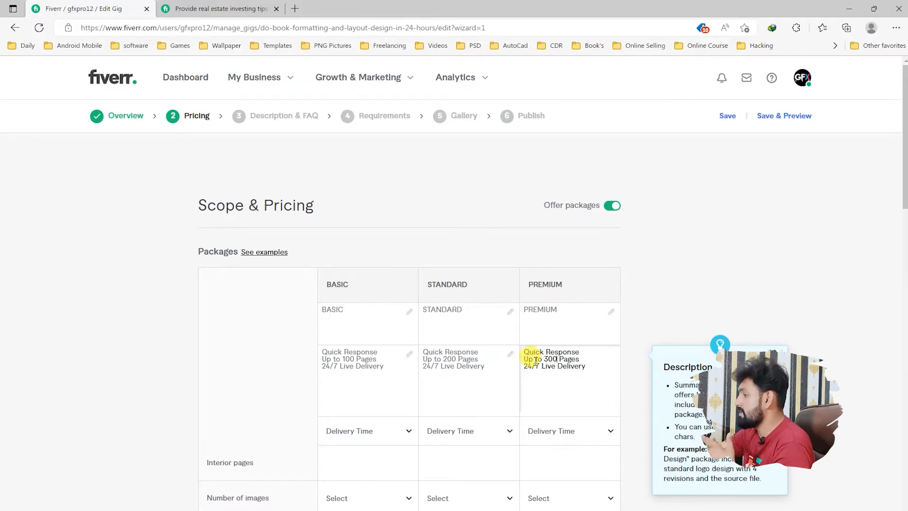
Step: Set the delivery time to 1 day for Basic, 2 days for Standard and 3 days for Premium
{"action": "scroll", "coordinate": [548, 363], "scroll_direction": "down", "scroll_amount": 2}
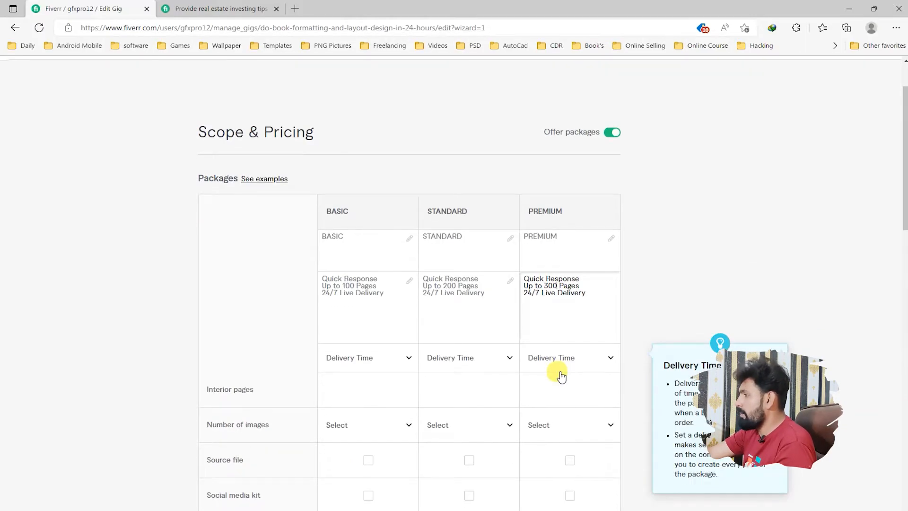
{"action": "scroll", "coordinate": [421, 381], "scroll_direction": "down", "scroll_amount": 2}
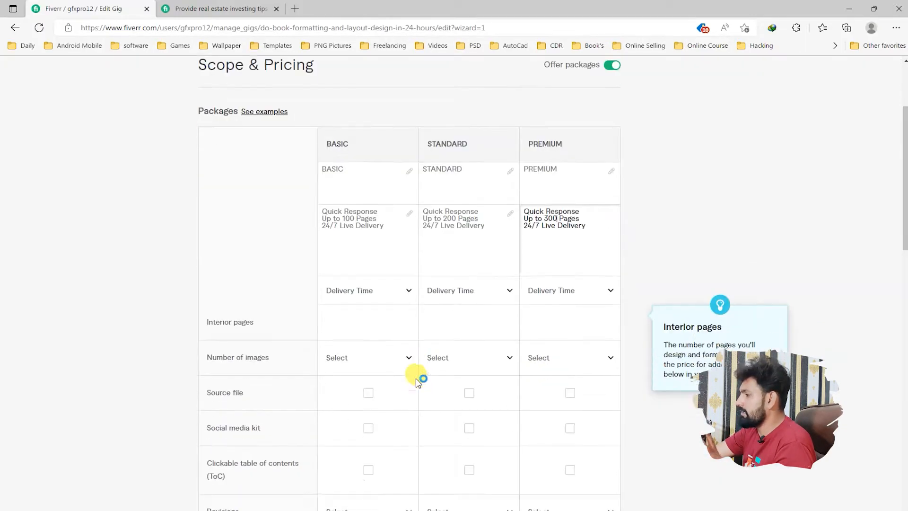
{"action": "left_click", "coordinate": [408, 286]}
{"action": "left_click", "coordinate": [385, 365]}
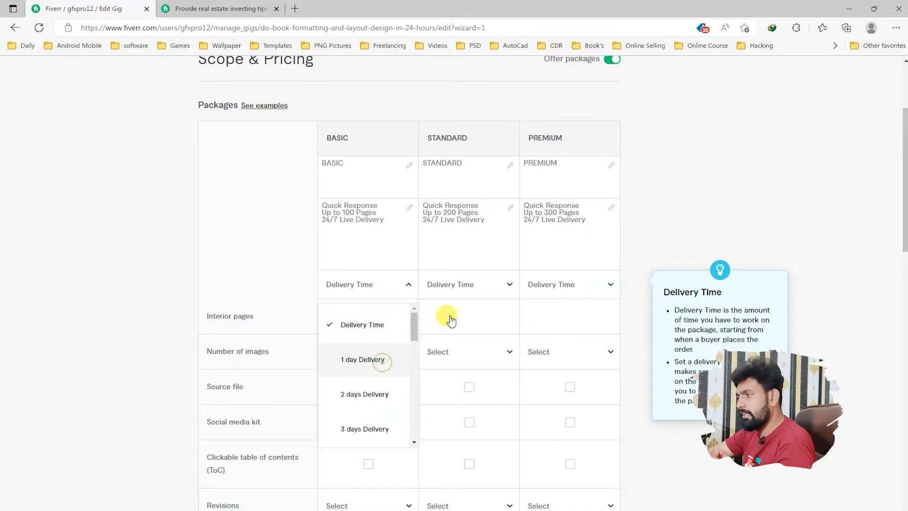
{"action": "left_click", "coordinate": [508, 284]}
{"action": "left_click", "coordinate": [458, 396]}
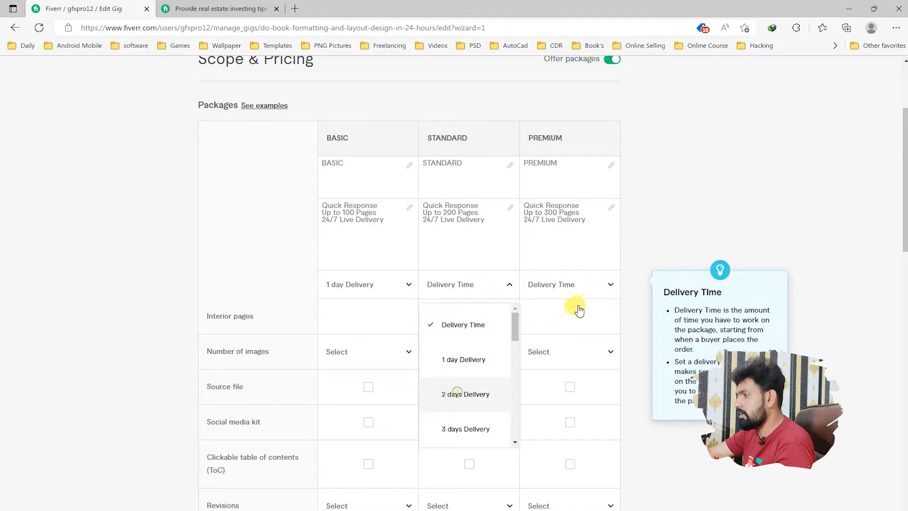
{"action": "left_click", "coordinate": [606, 286]}
{"action": "left_click", "coordinate": [570, 428]}
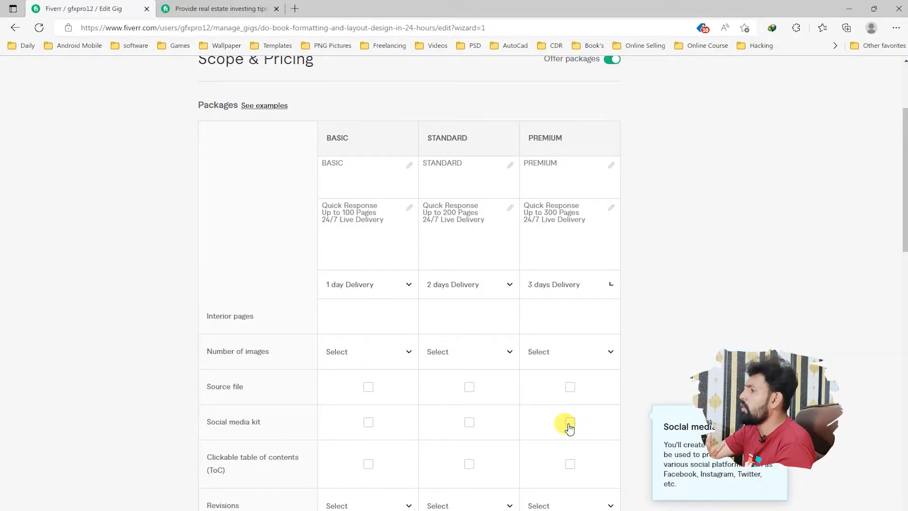
Step: Set the interior pages to 100 for Basic, 200 for Standard and 300 for Premium
{"action": "left_click", "coordinate": [370, 321]}
{"action": "type", "text": "1"}
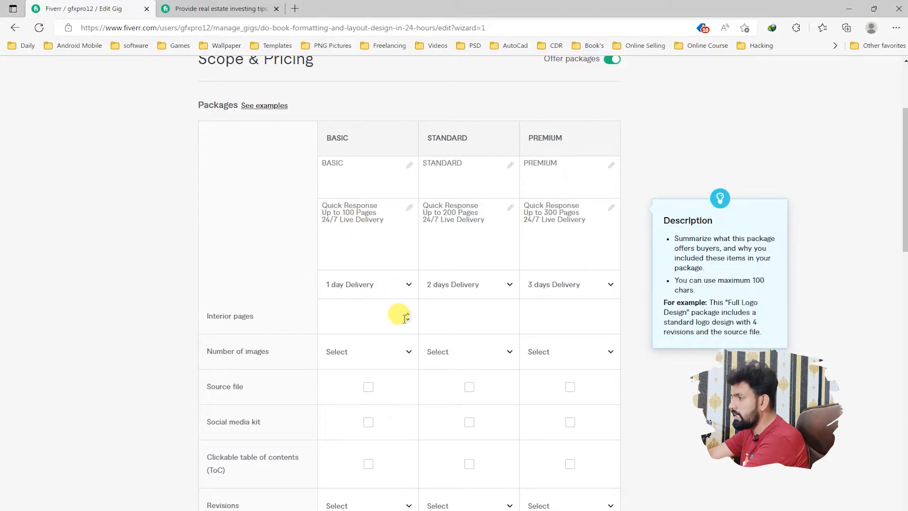
{"action": "type", "text": "00"}
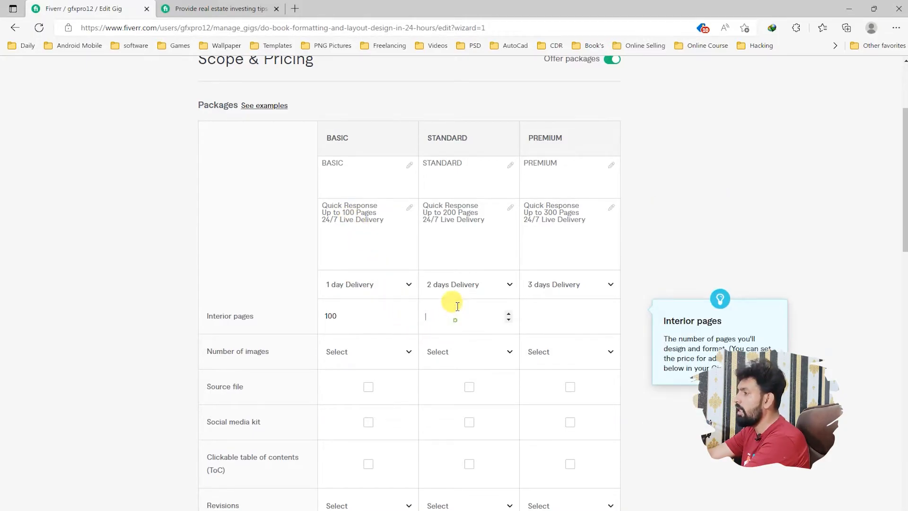
{"action": "type", "text": "200"}
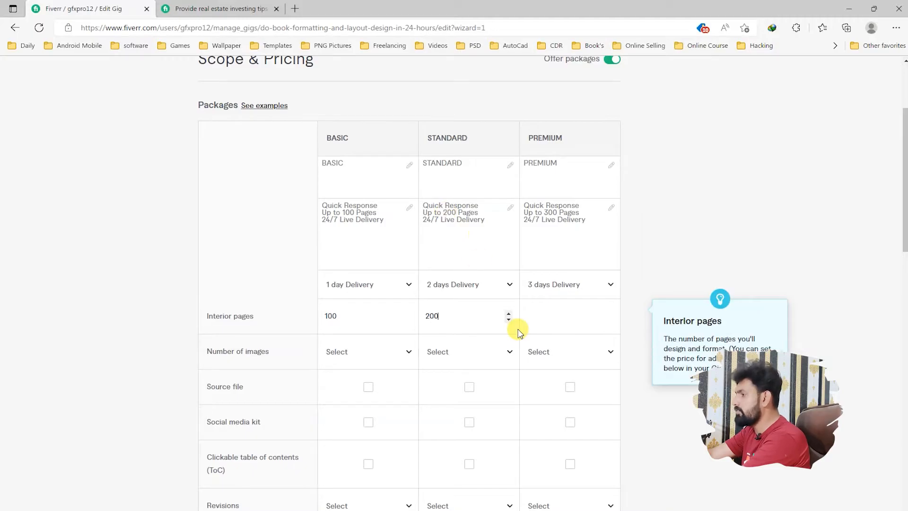
{"action": "left_click", "coordinate": [561, 319]}
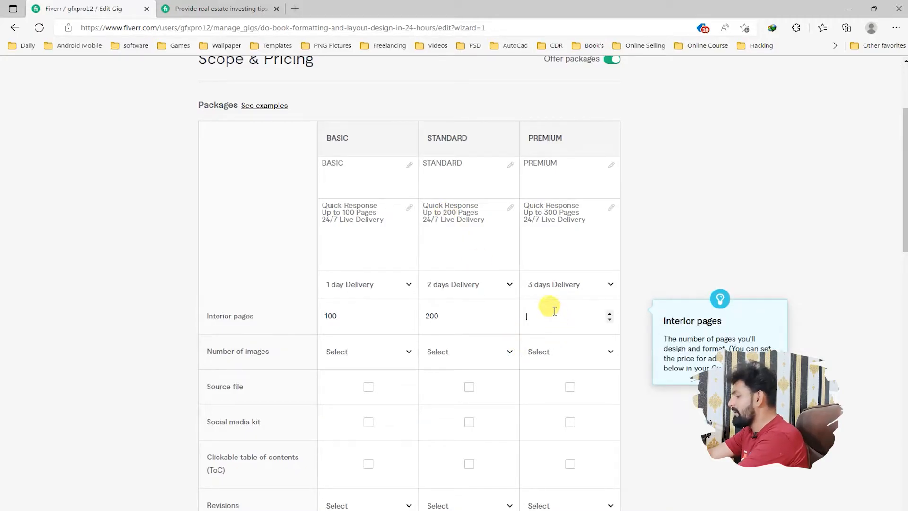
{"action": "type", "text": "300"}
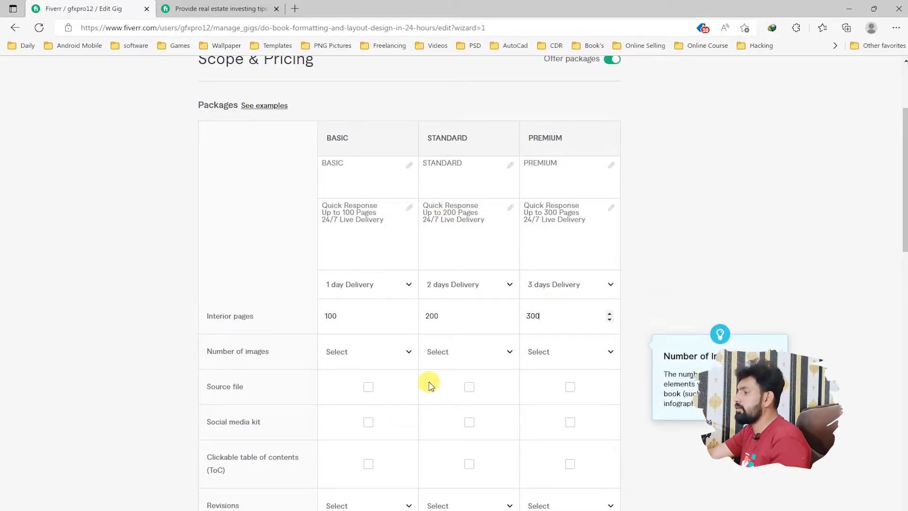
Step: Set the number of images to UNLIMITED for the Basic, Standard and Premium packages
{"action": "scroll", "coordinate": [417, 378], "scroll_direction": "down", "scroll_amount": 3}
{"action": "left_click", "coordinate": [410, 219]}
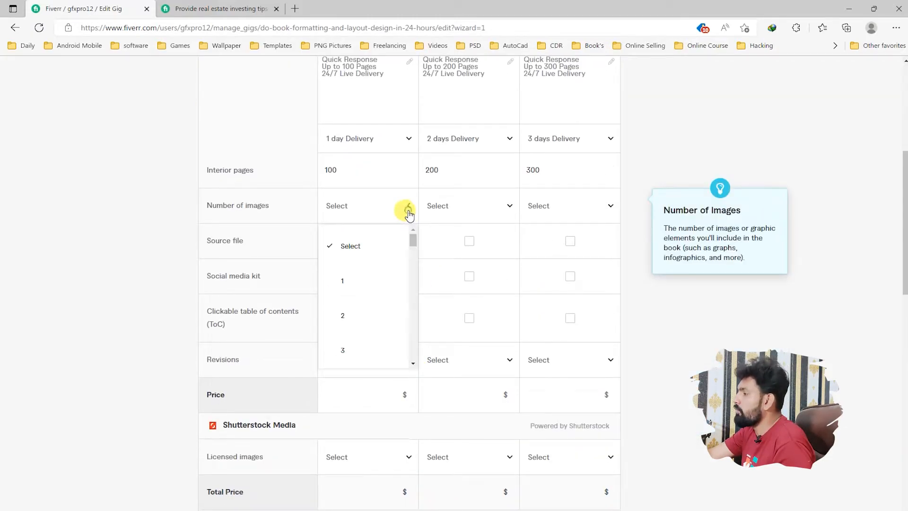
{"action": "scroll", "coordinate": [375, 307], "scroll_direction": "down", "scroll_amount": 5}
{"action": "left_click_drag", "start_coordinate": [412, 277], "coordinate": [408, 366]}
{"action": "left_click", "coordinate": [373, 352]}
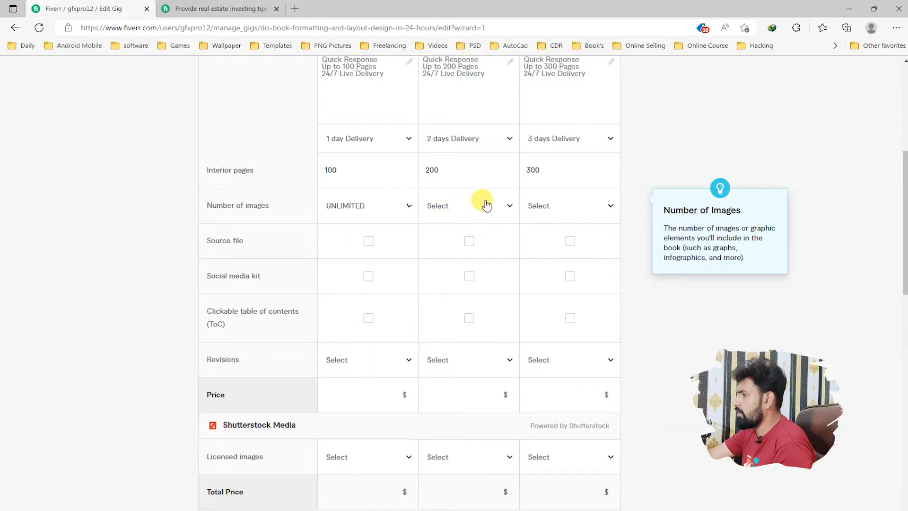
{"action": "left_click", "coordinate": [484, 203]}
{"action": "left_click_drag", "start_coordinate": [513, 242], "coordinate": [513, 366]}
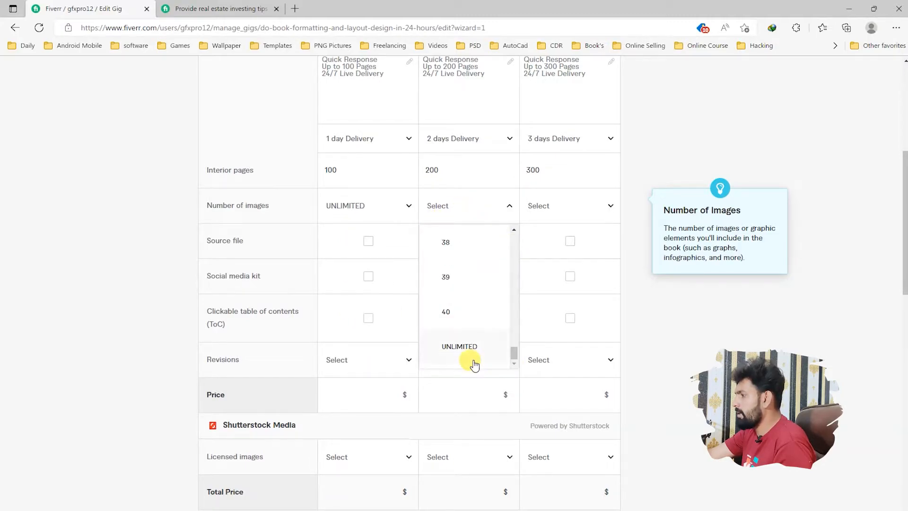
{"action": "left_click", "coordinate": [473, 365]}
{"action": "left_click", "coordinate": [602, 205]}
{"action": "left_click_drag", "start_coordinate": [613, 266], "coordinate": [618, 365]}
{"action": "left_click", "coordinate": [557, 345]}
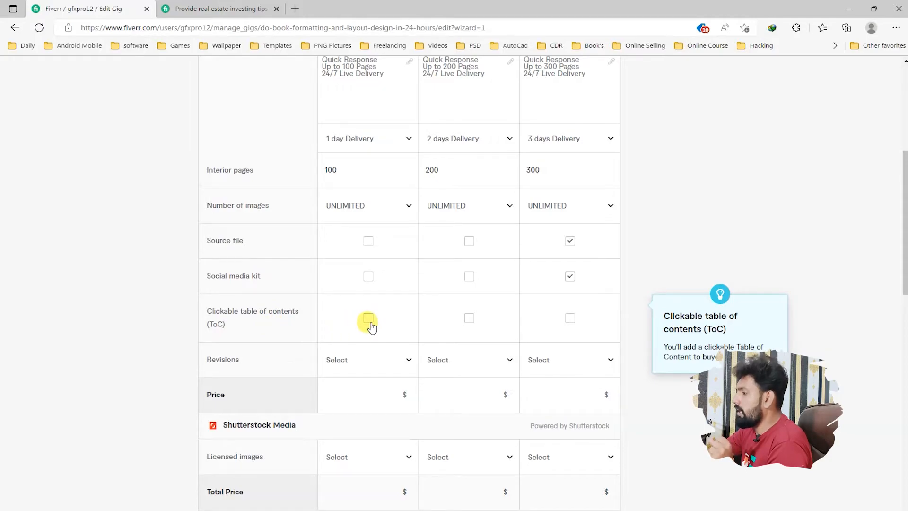
Step: Include the clickable table of contents in the Standard and Premium packages
{"action": "left_click", "coordinate": [469, 320]}
{"action": "left_click", "coordinate": [570, 320]}
Step: Set the revisions to 4 for Basic, 6 for Standard and UNLIMITED for Premium
{"action": "left_click", "coordinate": [406, 360]}
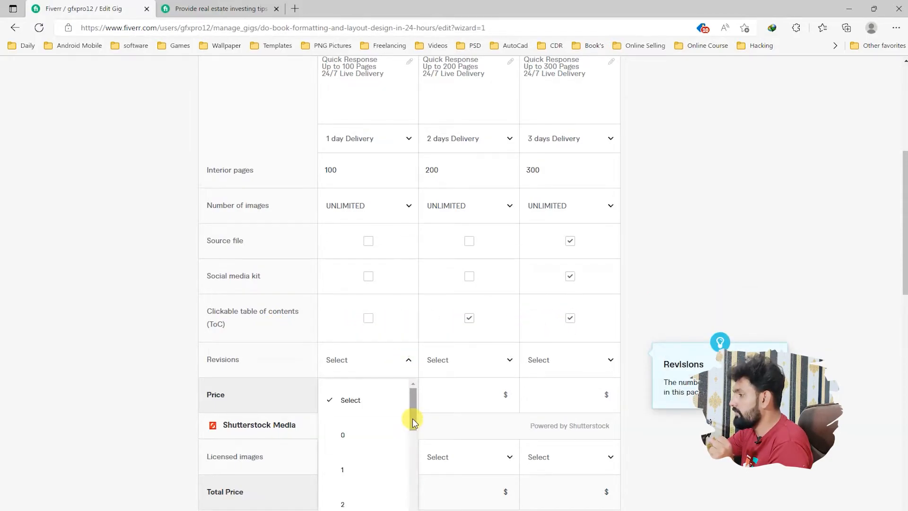
{"action": "scroll", "coordinate": [413, 419], "scroll_direction": "down", "scroll_amount": 2}
{"action": "scroll", "coordinate": [379, 463], "scroll_direction": "down", "scroll_amount": 1}
{"action": "left_click", "coordinate": [399, 439]}
{"action": "left_click", "coordinate": [487, 363]}
{"action": "scroll", "coordinate": [471, 413], "scroll_direction": "down", "scroll_amount": 2}
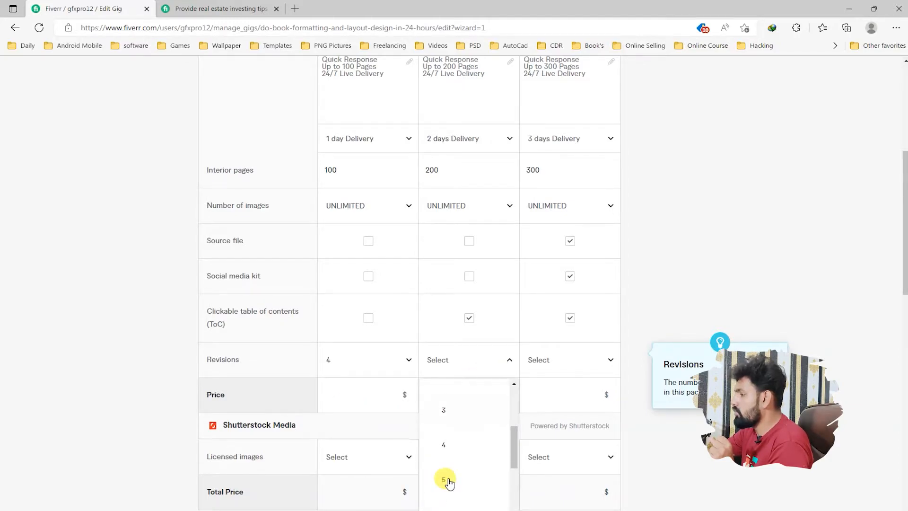
{"action": "left_click", "coordinate": [446, 506]}
{"action": "left_click", "coordinate": [570, 365]}
{"action": "scroll", "coordinate": [571, 429], "scroll_direction": "down", "scroll_amount": 3}
{"action": "scroll", "coordinate": [572, 429], "scroll_direction": "down", "scroll_amount": 3}
{"action": "scroll", "coordinate": [574, 505], "scroll_direction": "down", "scroll_amount": 6}
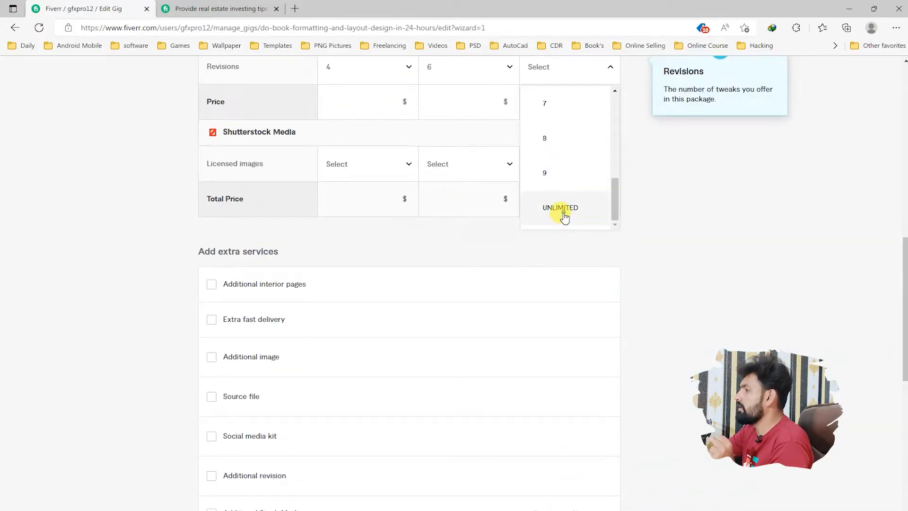
{"action": "left_click", "coordinate": [564, 217]}
Step: Set the package prices to $20 for Basic, $30 for Standard and $50 for Premium
{"action": "scroll", "coordinate": [405, 385], "scroll_direction": "up", "scroll_amount": 5}
{"action": "left_click", "coordinate": [371, 320]}
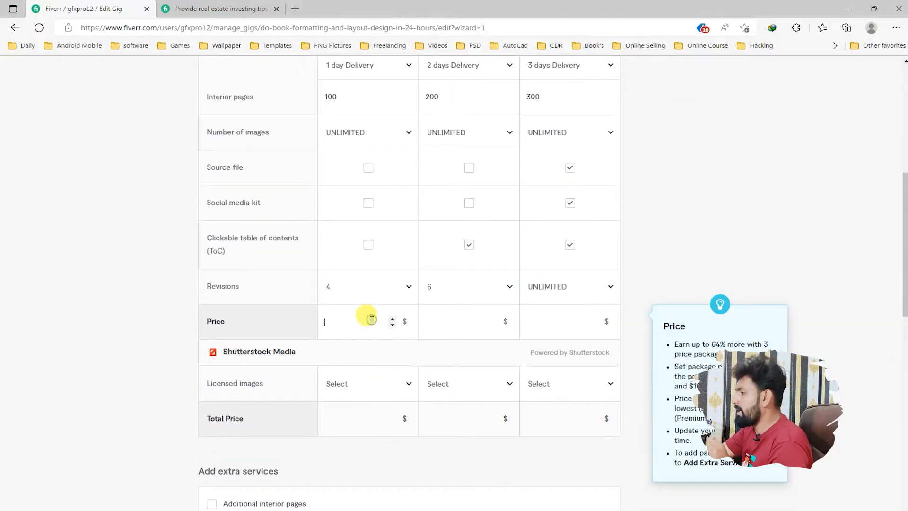
{"action": "type", "text": "20"}
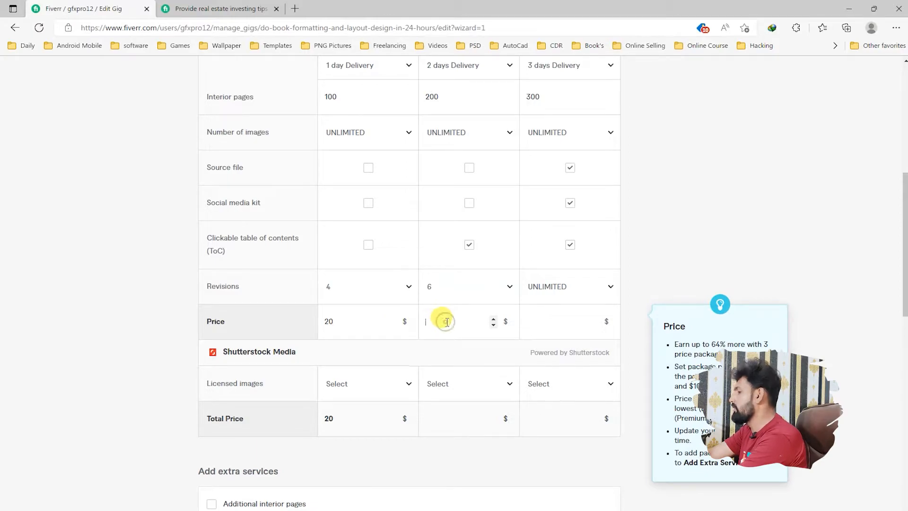
{"action": "type", "text": "30"}
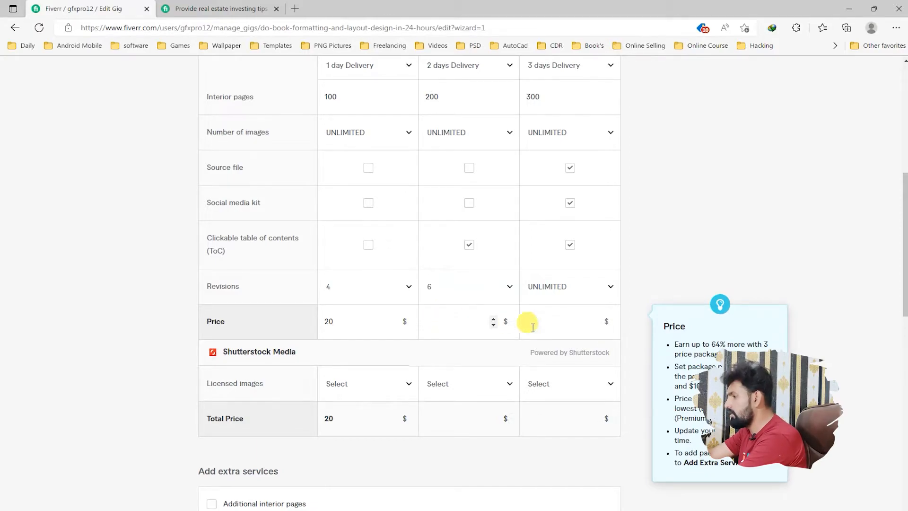
{"action": "left_click", "coordinate": [552, 323]}
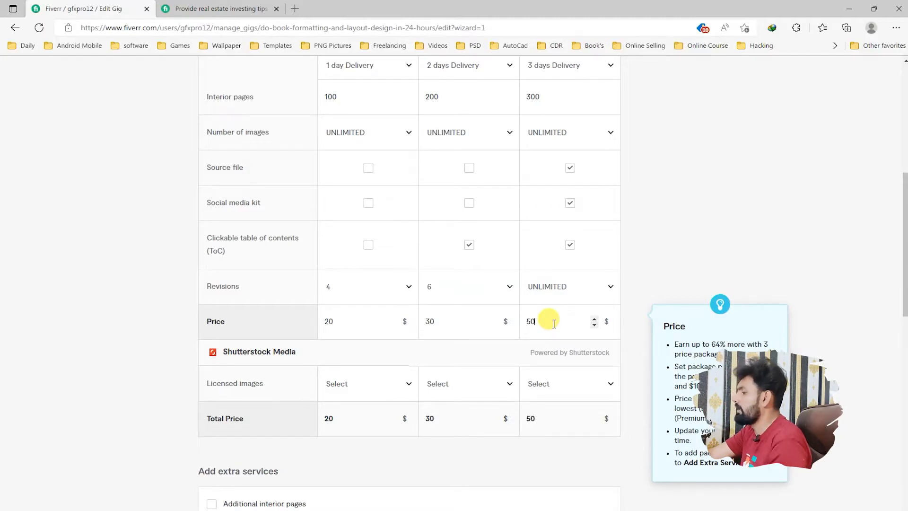
Step: Add 1 ($2) licensed Shutterstock image to each of the three packages
{"action": "scroll", "coordinate": [382, 377], "scroll_direction": "down", "scroll_amount": 2}
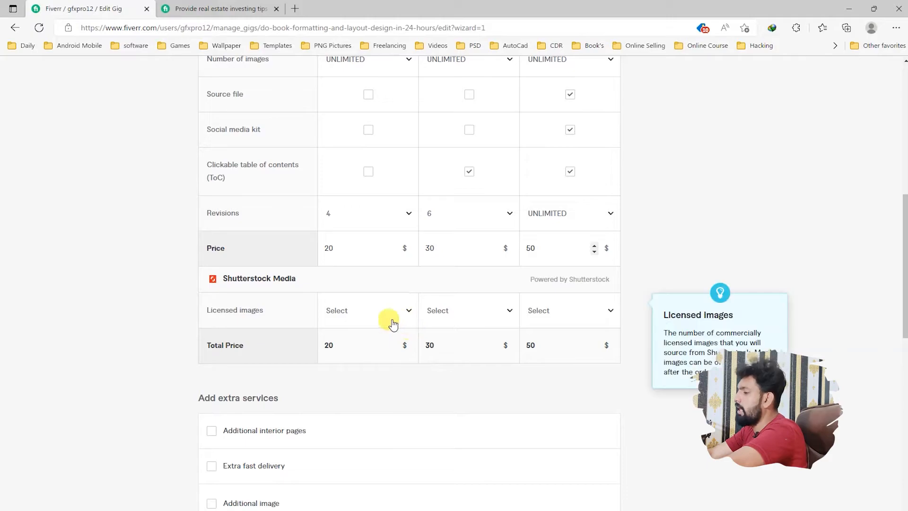
{"action": "mouse_move", "coordinate": [279, 274]}
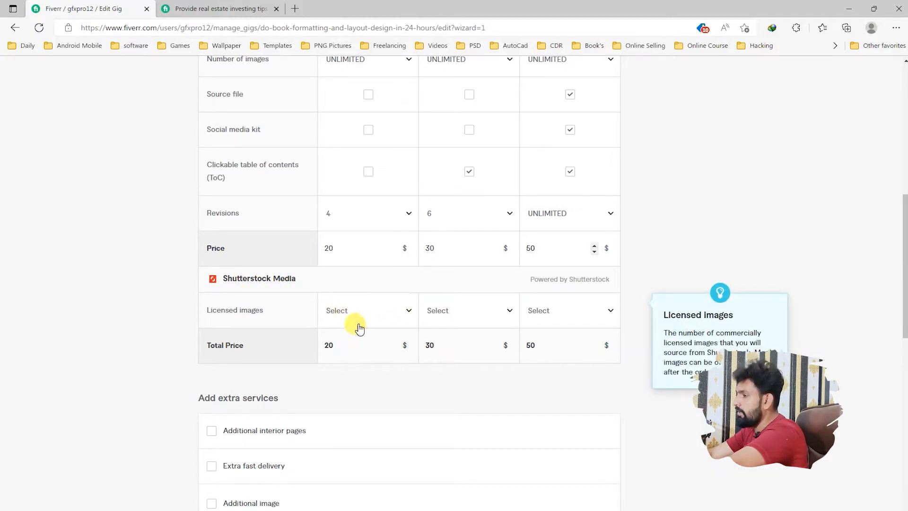
{"action": "left_click", "coordinate": [406, 311]}
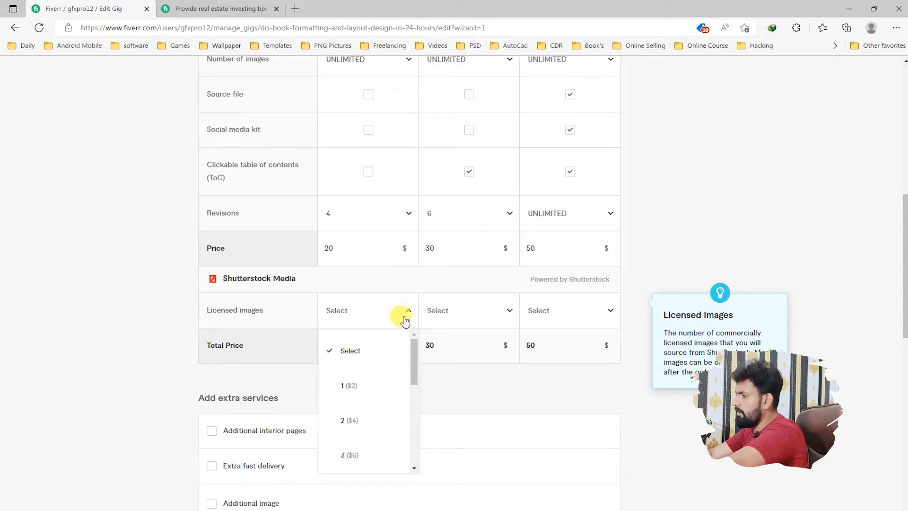
{"action": "left_click", "coordinate": [368, 393]}
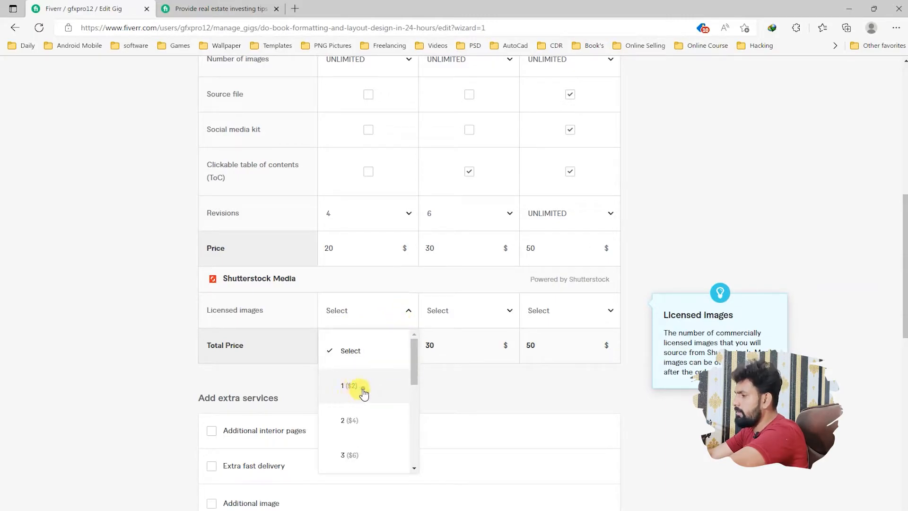
{"action": "left_click", "coordinate": [505, 316]}
{"action": "left_click", "coordinate": [472, 385]}
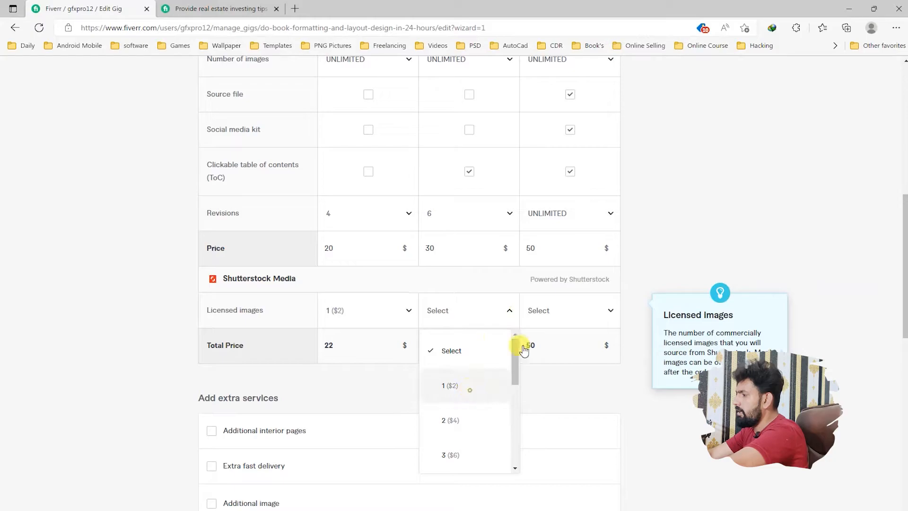
{"action": "left_click", "coordinate": [574, 315]}
{"action": "left_click", "coordinate": [563, 386]}
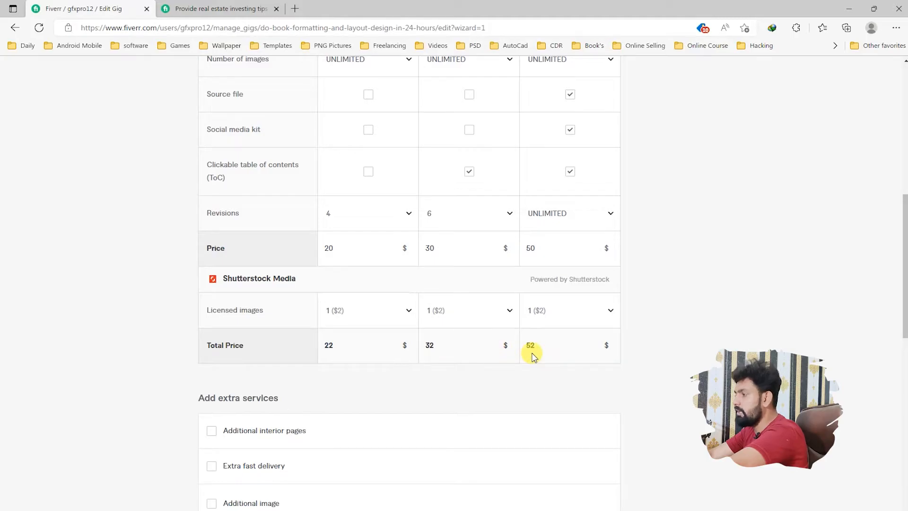
Step: Enable the Additional interior pages extra and charge $100 for Basic, $200 for Standard and $300 for Premium
{"action": "scroll", "coordinate": [497, 360], "scroll_direction": "down", "scroll_amount": 5}
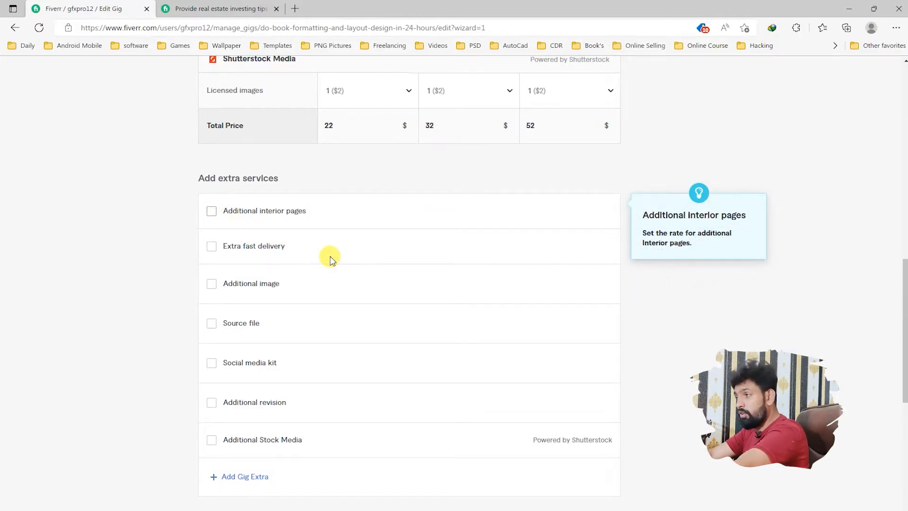
{"action": "left_click", "coordinate": [432, 240]}
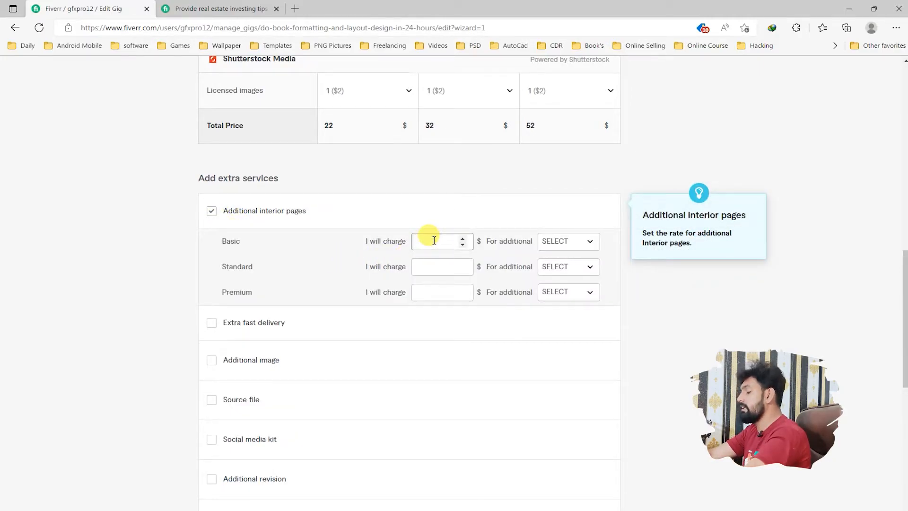
{"action": "type", "text": "100"}
{"action": "left_click", "coordinate": [432, 266]}
{"action": "type", "text": "200"}
{"action": "left_click", "coordinate": [428, 288]}
{"action": "type", "text": "300"}
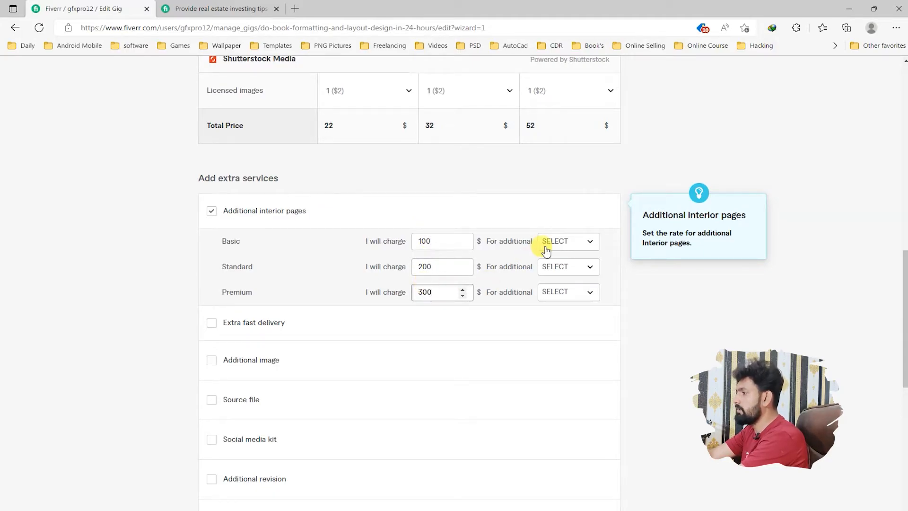
{"action": "left_click", "coordinate": [554, 241]}
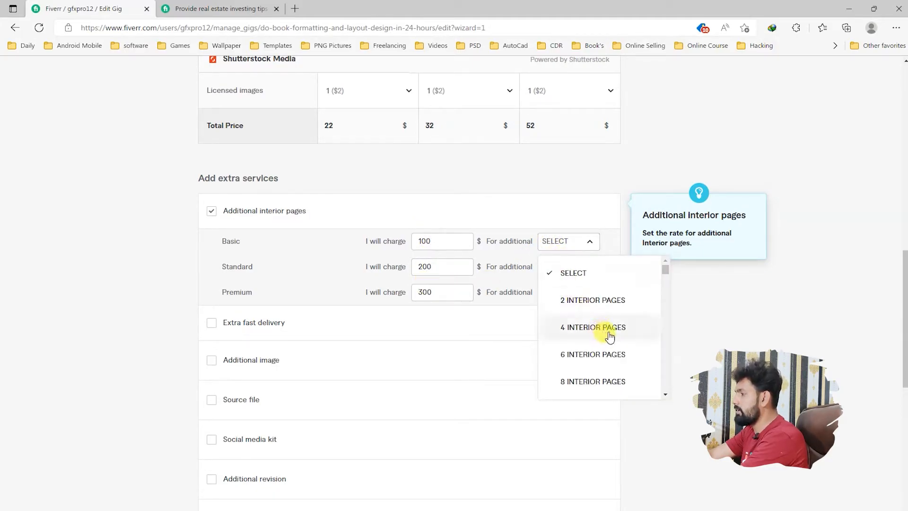
{"action": "scroll", "coordinate": [597, 326], "scroll_direction": "down", "scroll_amount": 3}
{"action": "left_click_drag", "start_coordinate": [667, 271], "coordinate": [668, 318]}
Step: Replace the additional interior pages charges with $20 for Basic, $30 for Standard and $50 for Premium
{"action": "left_click_drag", "start_coordinate": [450, 242], "coordinate": [376, 245]}
{"action": "key", "text": "BackSpace"}
{"action": "left_click_drag", "start_coordinate": [442, 266], "coordinate": [389, 285]}
{"action": "key", "text": "BackSpace"}
{"action": "key", "text": "BackSpace"}
{"action": "left_click", "coordinate": [418, 241]}
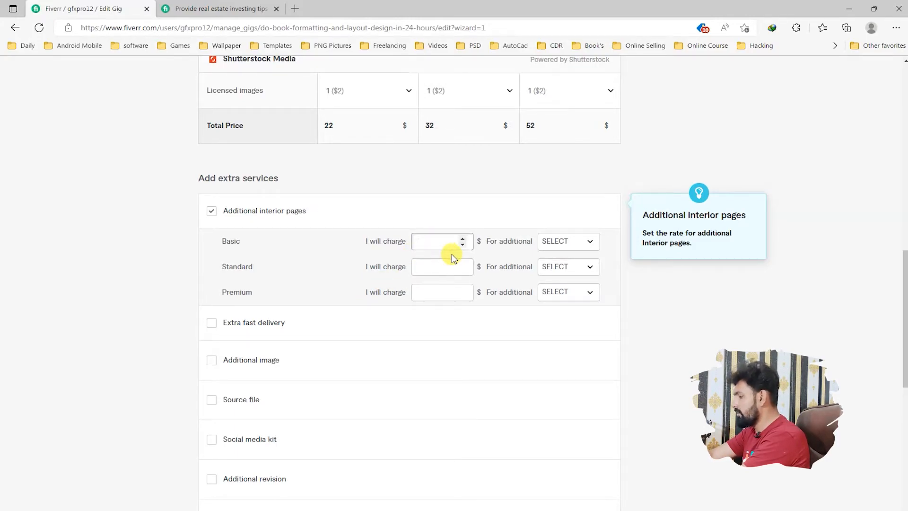
{"action": "type", "text": "20"}
{"action": "left_click", "coordinate": [433, 264]}
{"action": "type", "text": "30"}
{"action": "left_click", "coordinate": [434, 292]}
{"action": "type", "text": "50"}
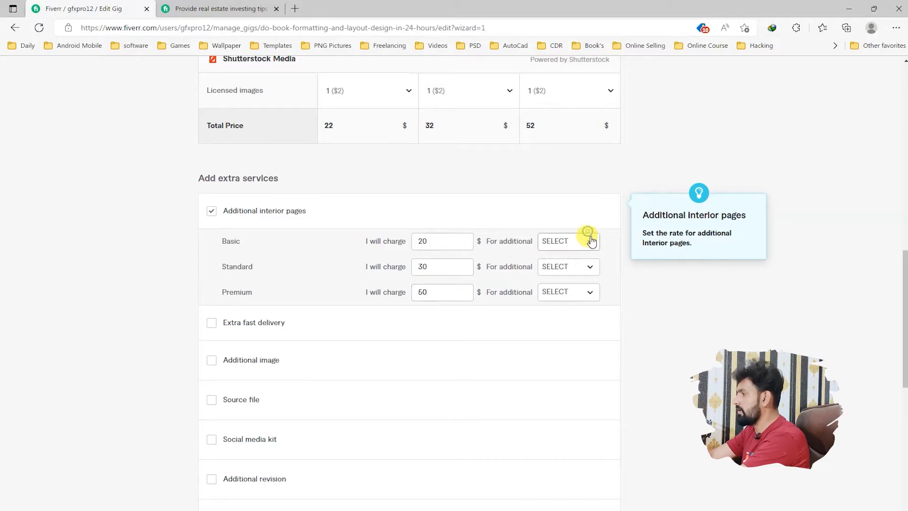
Step: Set the additional interior pages offered to 100 for Basic, 200 for Standard and 300 for Premium
{"action": "left_click", "coordinate": [587, 241]}
{"action": "mouse_move", "coordinate": [665, 271]}
{"action": "left_mouse_down"}
{"action": "mouse_move", "coordinate": [663, 320]}
{"action": "mouse_move", "coordinate": [665, 274]}
{"action": "left_mouse_up"}
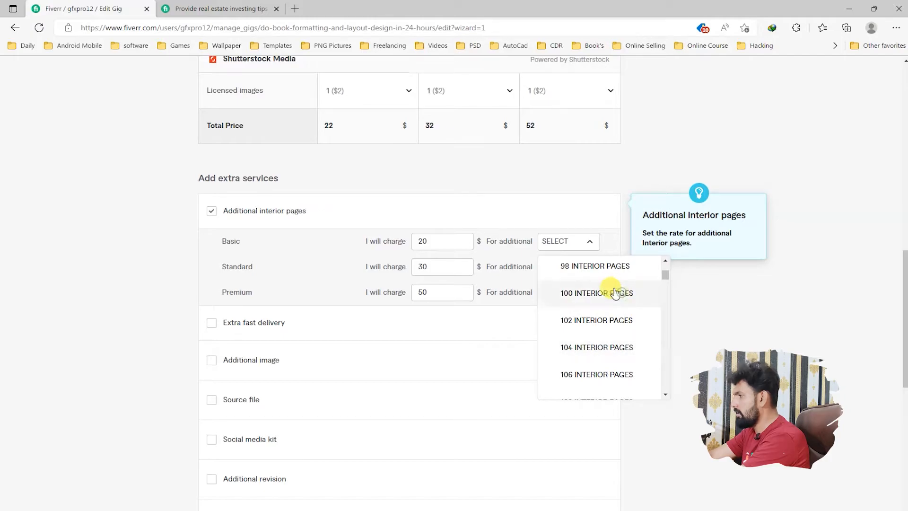
{"action": "left_click", "coordinate": [610, 277]}
{"action": "left_click", "coordinate": [591, 267]}
{"action": "left_click_drag", "start_coordinate": [665, 295], "coordinate": [670, 307]}
{"action": "scroll", "coordinate": [667, 305], "scroll_direction": "down", "scroll_amount": 10}
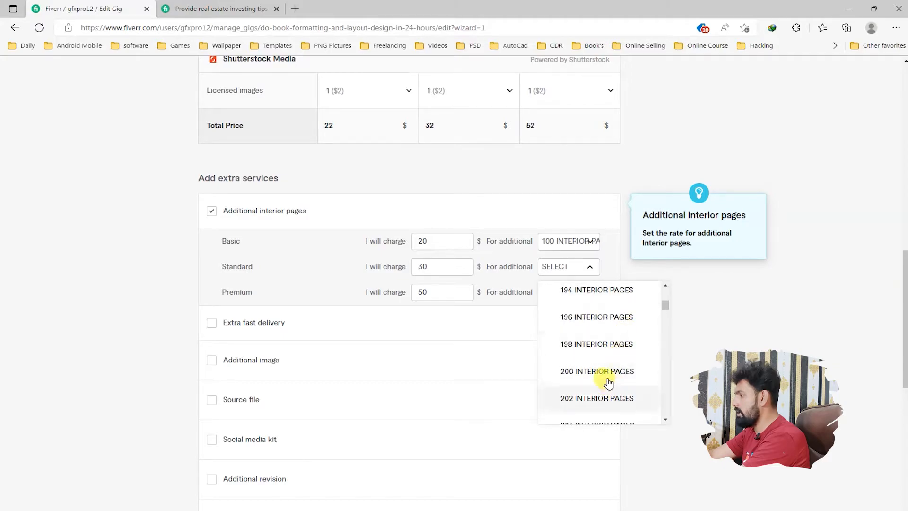
{"action": "left_click", "coordinate": [599, 376]}
{"action": "left_click", "coordinate": [585, 295]}
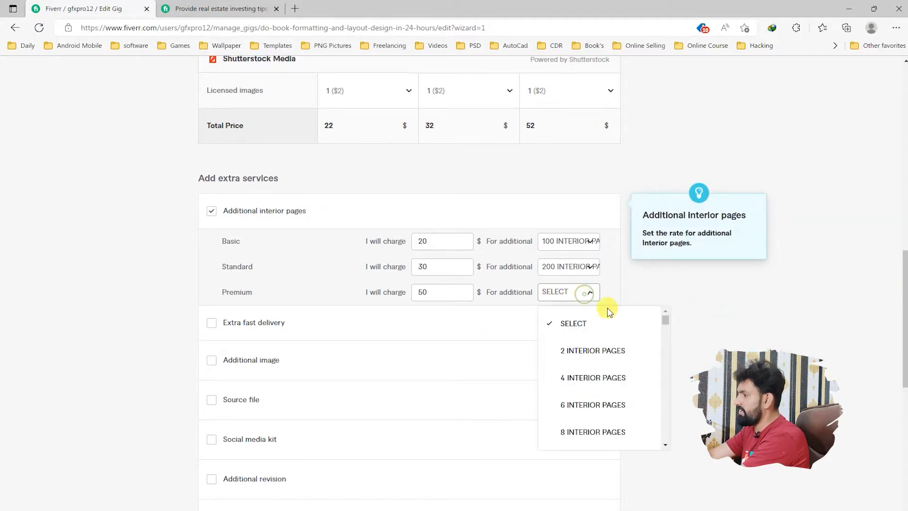
{"action": "scroll", "coordinate": [668, 327], "scroll_direction": "down", "scroll_amount": 20}
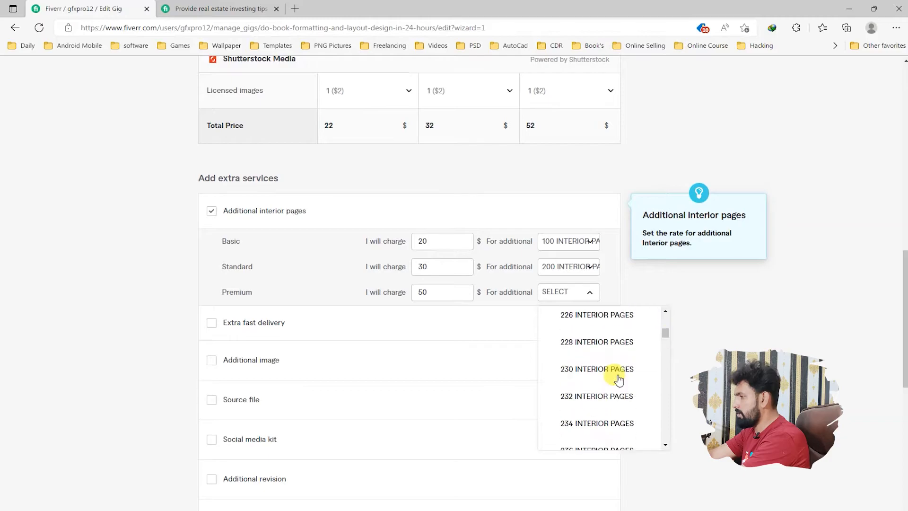
{"action": "scroll", "coordinate": [619, 379], "scroll_direction": "down", "scroll_amount": 5}
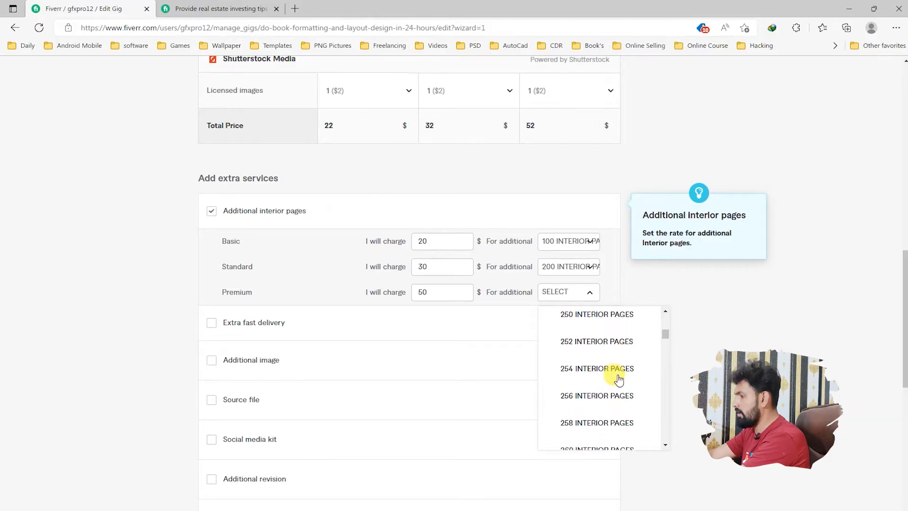
{"action": "scroll", "coordinate": [619, 379], "scroll_direction": "down", "scroll_amount": 8}
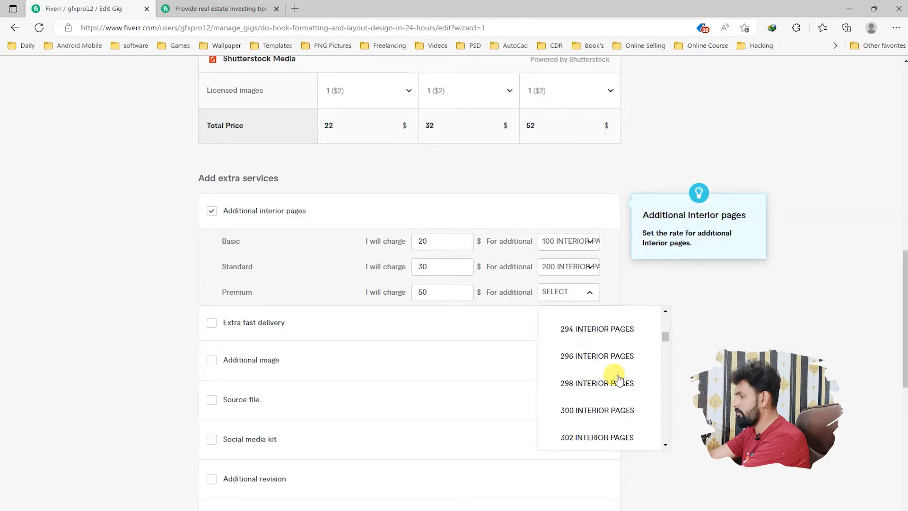
{"action": "left_click", "coordinate": [589, 409]}
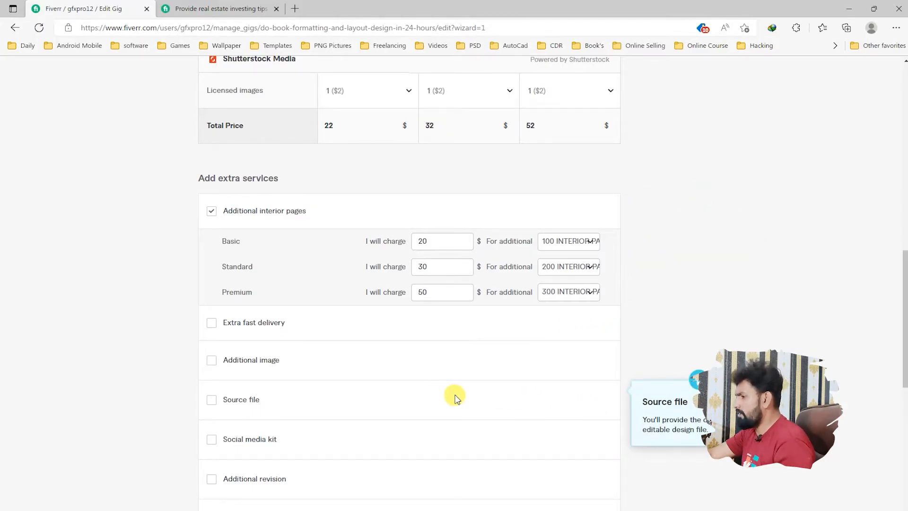
Step: Try to save the scope and pricing details and continue to the next section of the gig
{"action": "scroll", "coordinate": [456, 402], "scroll_direction": "down", "scroll_amount": 3}
{"action": "mouse_move", "coordinate": [371, 258]}
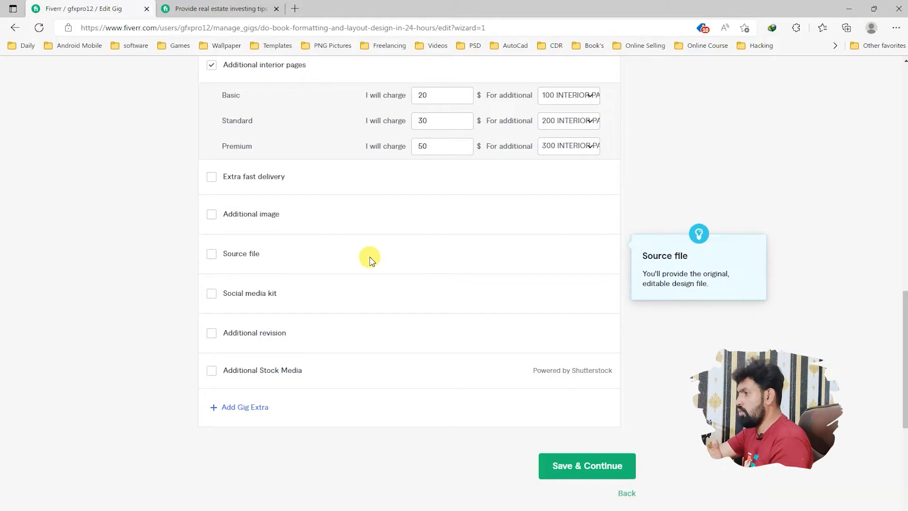
{"action": "left_click", "coordinate": [575, 469]}
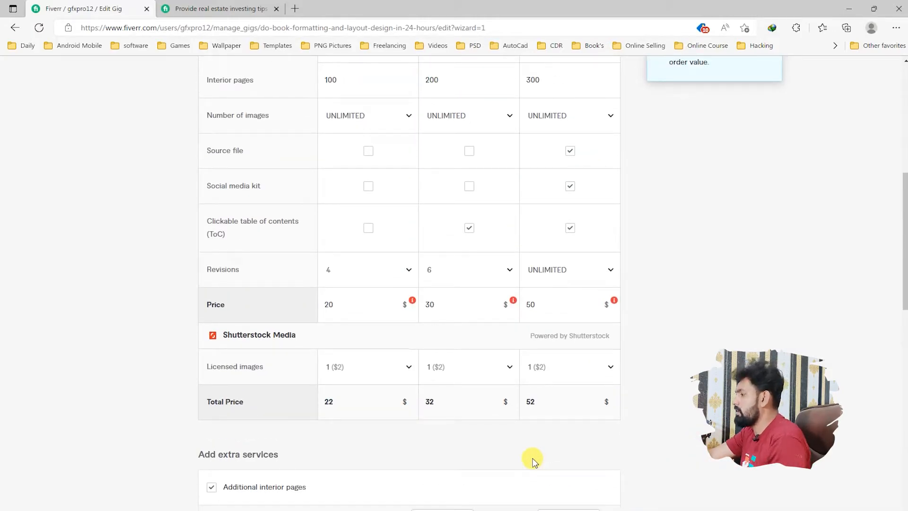
Step: Change the package prices to $23 for Basic, $28 for Standard and $48 for Premium
{"action": "mouse_move", "coordinate": [611, 331]}
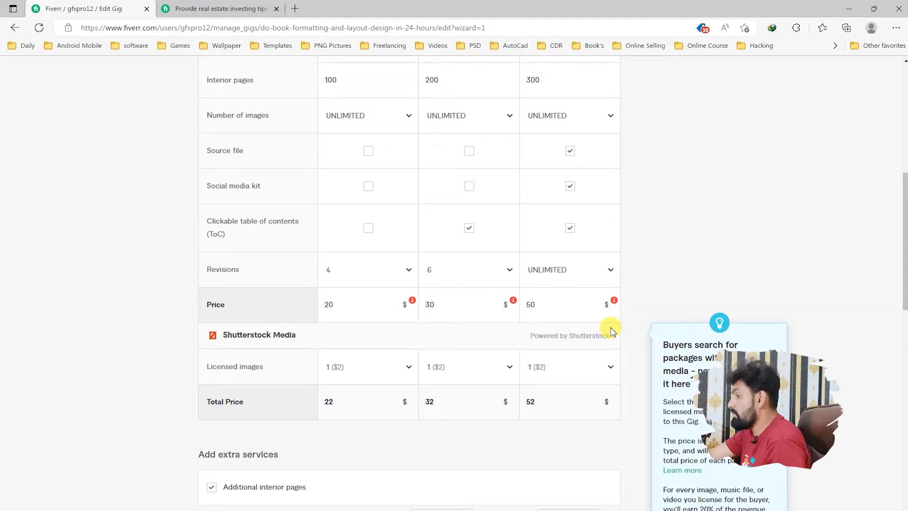
{"action": "mouse_move", "coordinate": [413, 302]}
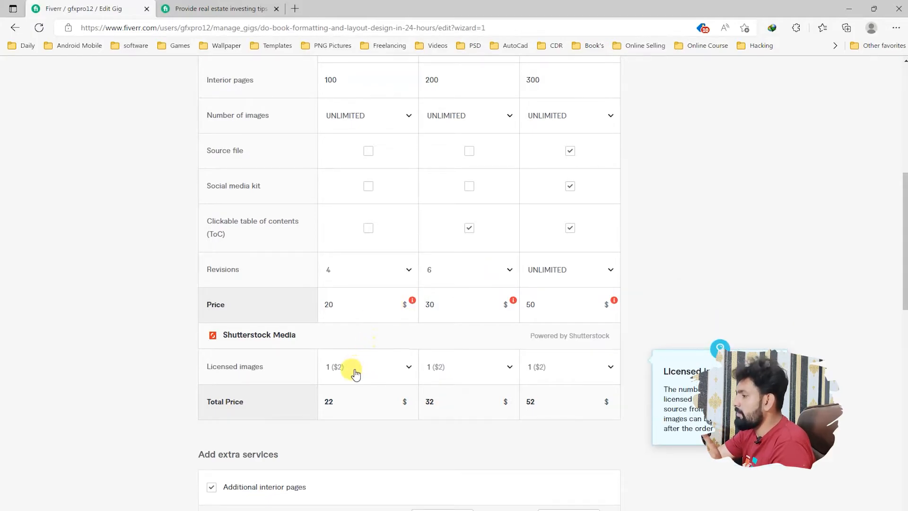
{"action": "left_click_drag", "start_coordinate": [348, 303], "coordinate": [316, 308]}
{"action": "type", "text": "23"}
{"action": "left_click_drag", "start_coordinate": [451, 304], "coordinate": [406, 304]}
{"action": "type", "text": "28"}
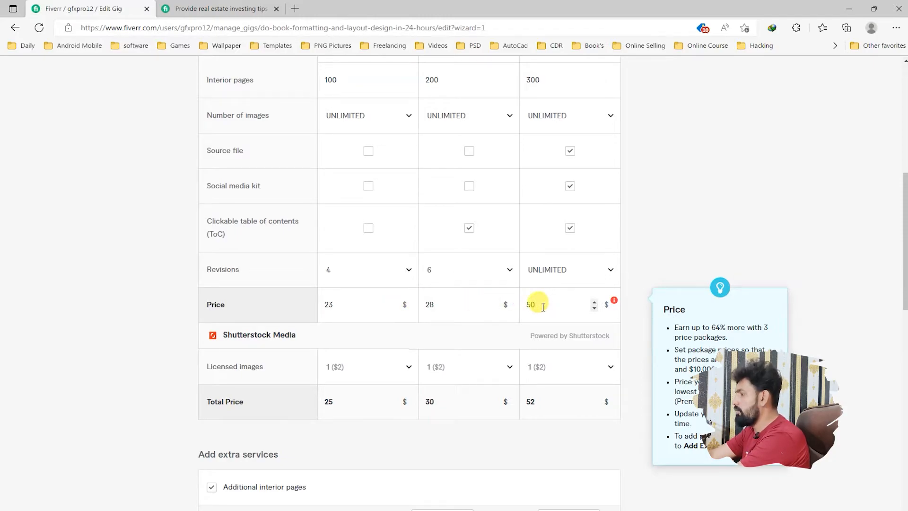
{"action": "left_click_drag", "start_coordinate": [546, 307], "coordinate": [514, 307]}
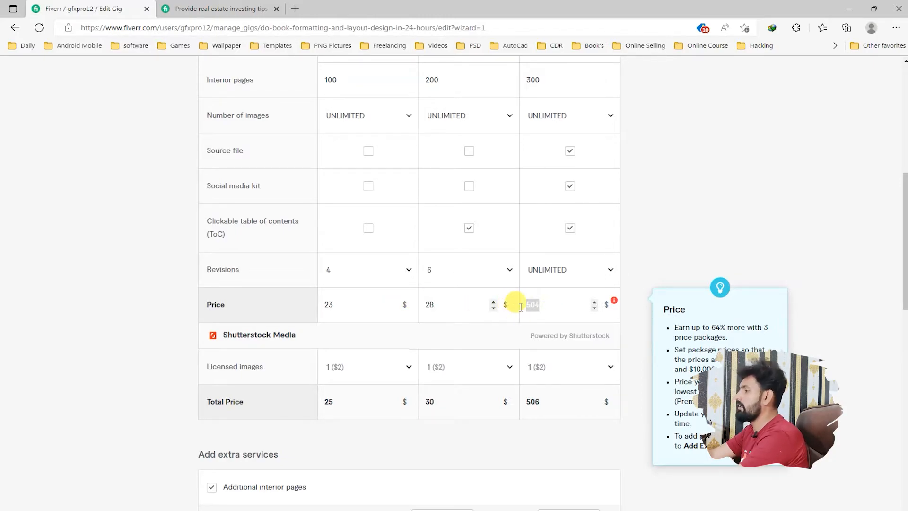
{"action": "type", "text": "48"}
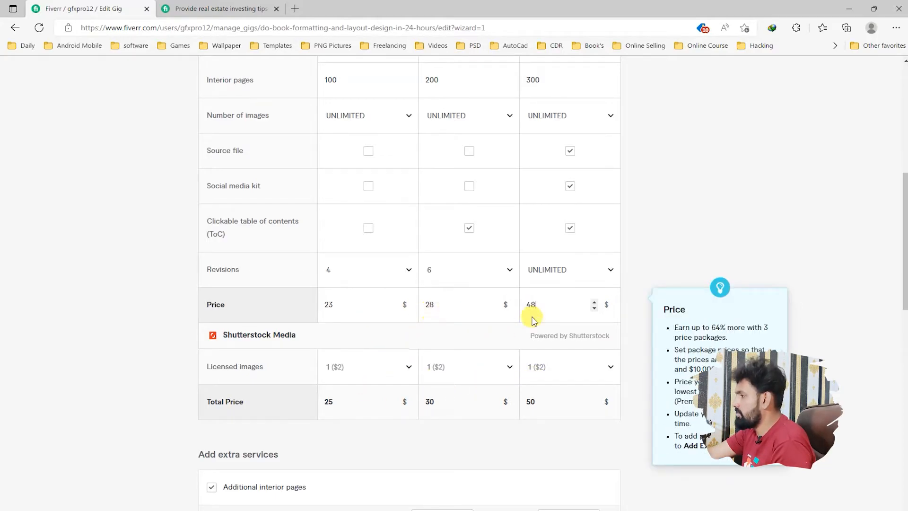
Step: Save the scope and pricing details and continue to the gig's description and FAQ section
{"action": "scroll", "coordinate": [534, 317], "scroll_direction": "down", "scroll_amount": 4}
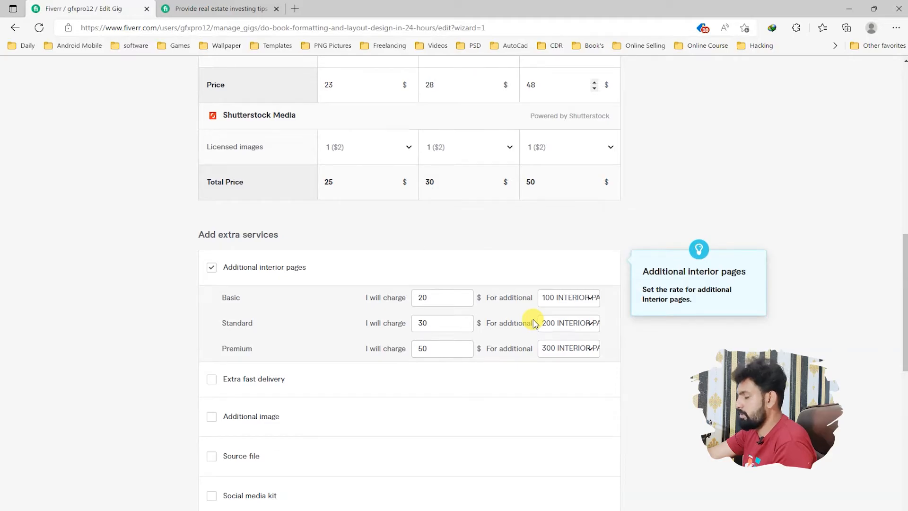
{"action": "scroll", "coordinate": [534, 323], "scroll_direction": "down", "scroll_amount": 4}
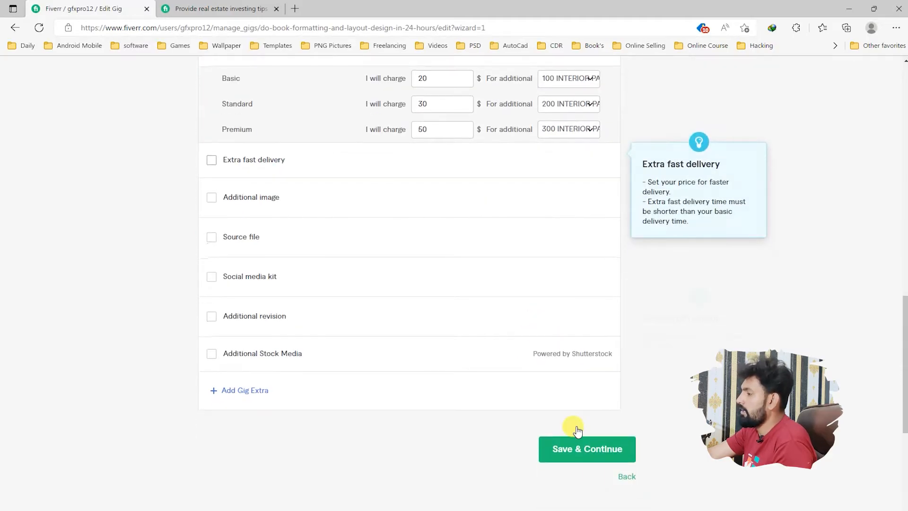
{"action": "left_click", "coordinate": [589, 453]}
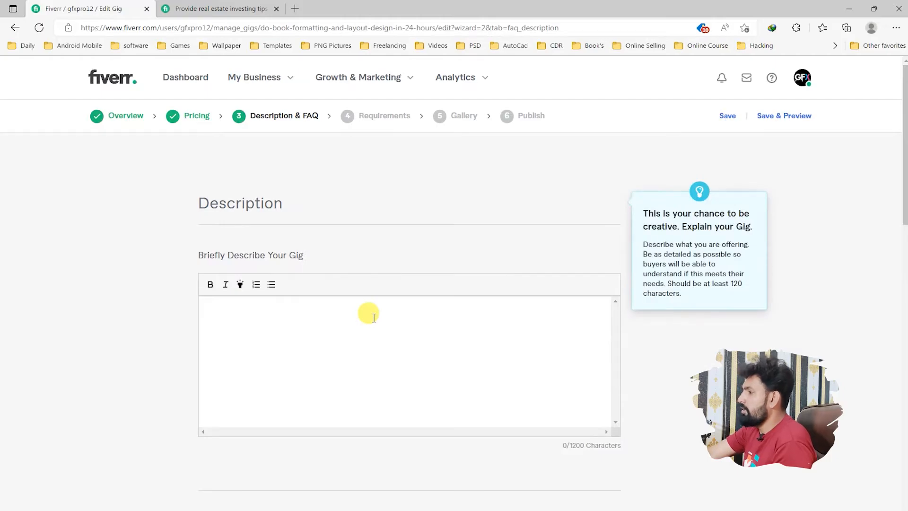
Step: Copy the text from "About This Gig" through "Thanks." in the Gig notes in Notepad and paste it into the gig description
{"action": "left_click", "coordinate": [374, 317]}
{"action": "key", "text": "alt+Tab"}
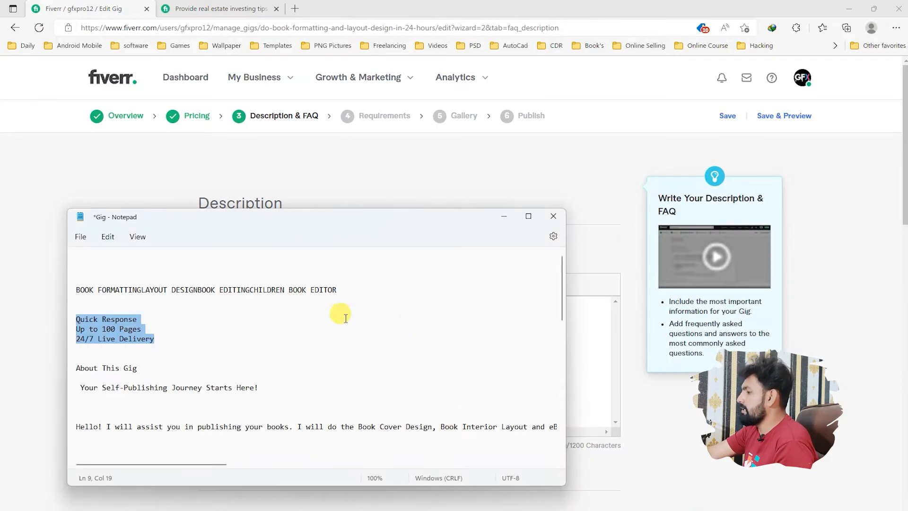
{"action": "left_click_drag", "start_coordinate": [379, 233], "coordinate": [351, 160]}
{"action": "left_click_drag", "start_coordinate": [206, 298], "coordinate": [325, 203]}
{"action": "key", "text": "ctrl+c"}
{"action": "left_click", "coordinate": [121, 251]}
{"action": "left_click", "coordinate": [237, 306]}
{"action": "key", "text": "ctrl+v"}
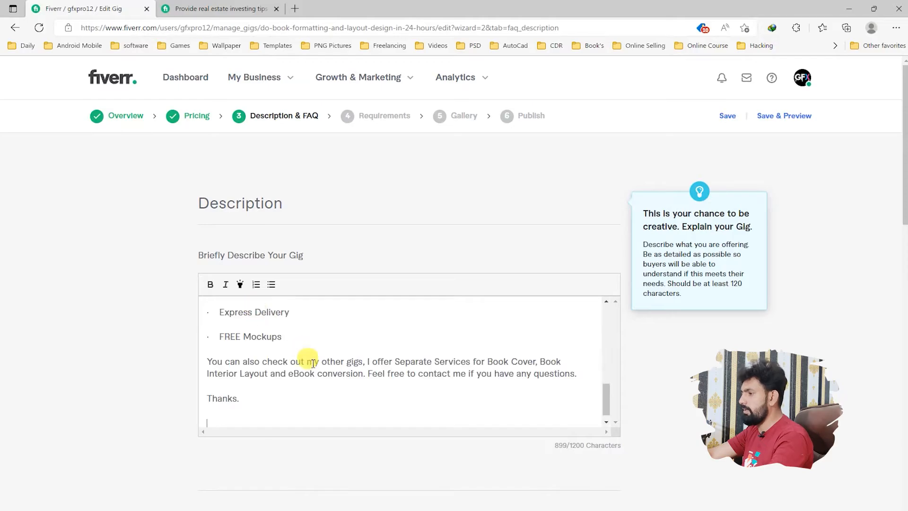
Step: Delete the extra blank line between "Your Self-Publishing Journey Starts Here!" and the "Hello!" paragraph in the description
{"action": "scroll", "coordinate": [281, 347], "scroll_direction": "up", "scroll_amount": 10}
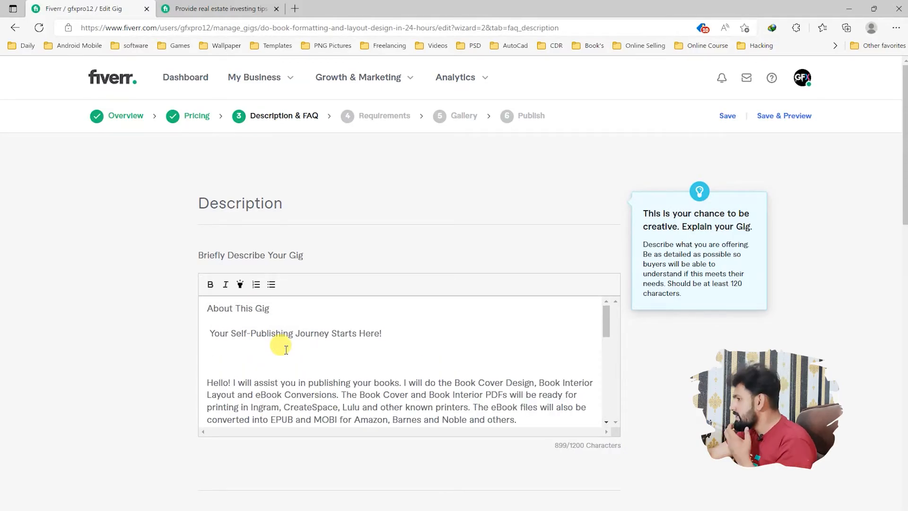
{"action": "key", "text": "BackSpace"}
{"action": "key", "text": "BackSpace"}
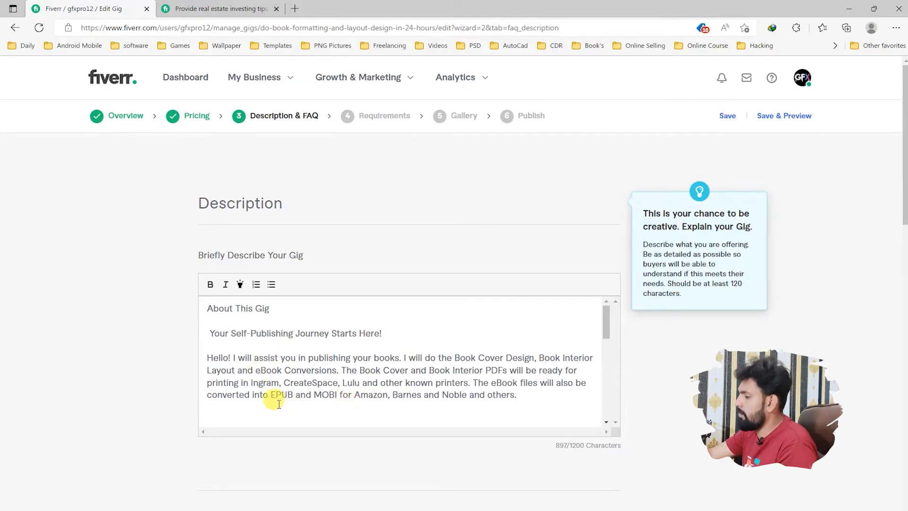
Step: Review the pasted gig description from the introductory paragraph through the list of deliverables to the closing lines
{"action": "left_click_drag", "start_coordinate": [265, 397], "coordinate": [212, 360]}
{"action": "scroll", "coordinate": [349, 369], "scroll_direction": "down", "scroll_amount": 2}
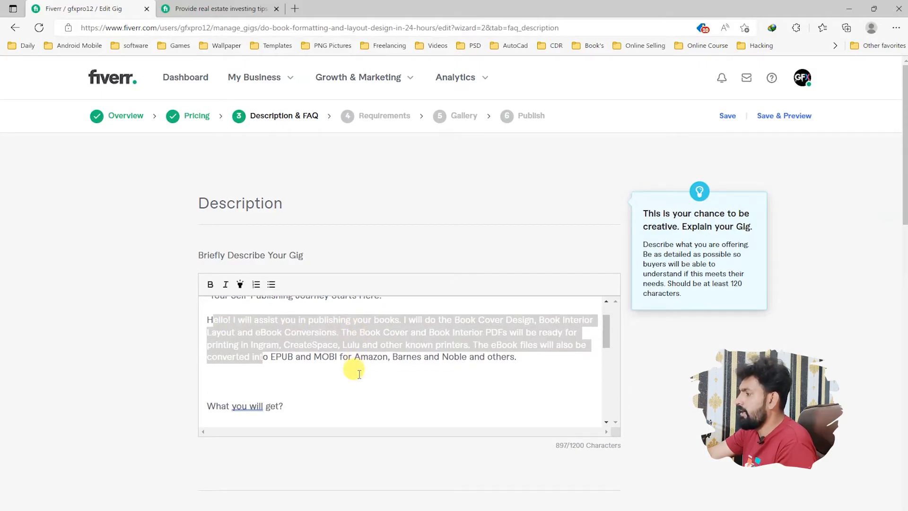
{"action": "scroll", "coordinate": [290, 374], "scroll_direction": "down", "scroll_amount": 1}
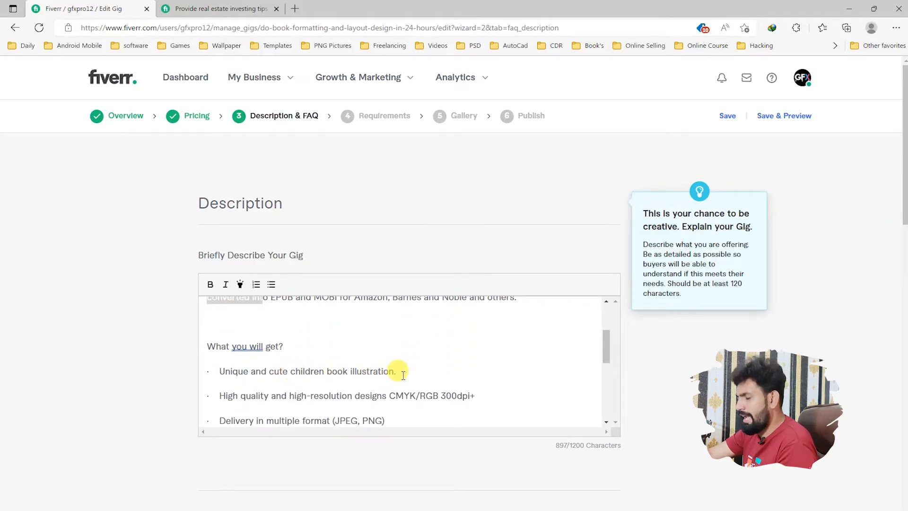
{"action": "scroll", "coordinate": [400, 373], "scroll_direction": "down", "scroll_amount": 2}
{"action": "scroll", "coordinate": [331, 359], "scroll_direction": "up", "scroll_amount": 1}
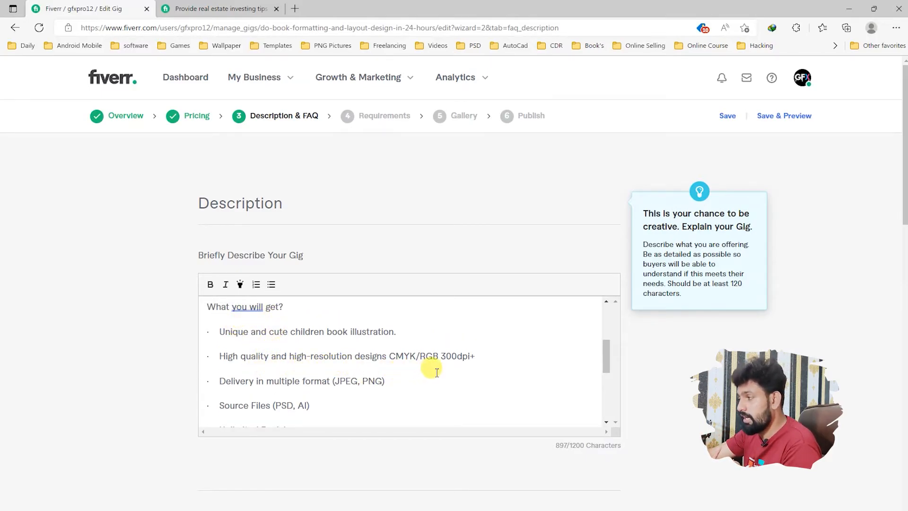
{"action": "scroll", "coordinate": [326, 375], "scroll_direction": "down", "scroll_amount": 2}
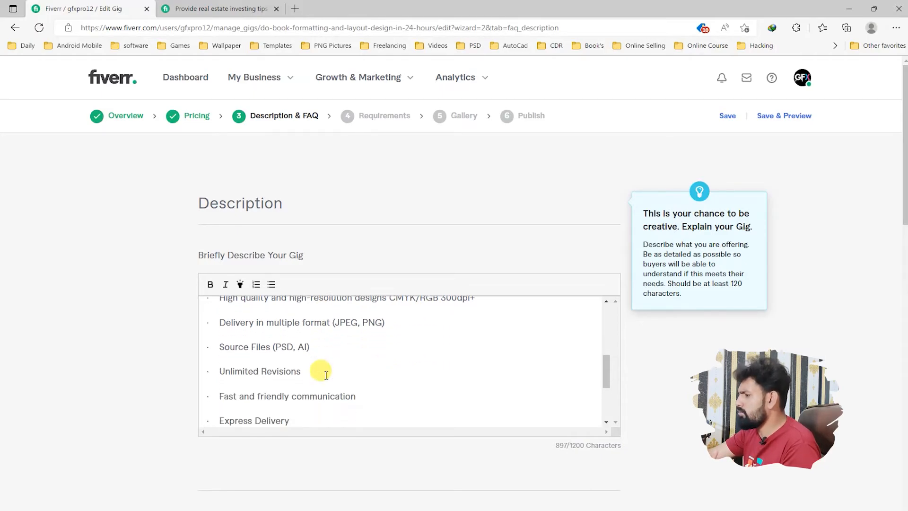
{"action": "scroll", "coordinate": [326, 375], "scroll_direction": "down", "scroll_amount": 2}
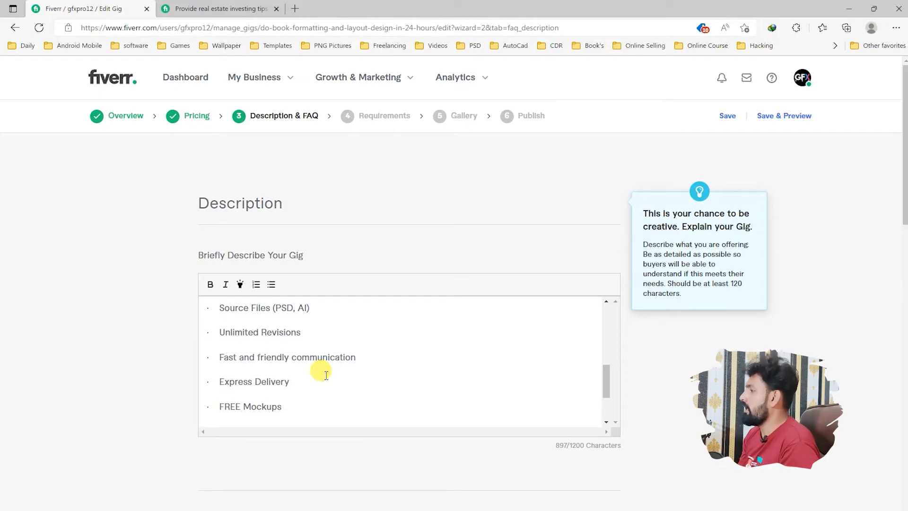
{"action": "scroll", "coordinate": [326, 374], "scroll_direction": "down", "scroll_amount": 3}
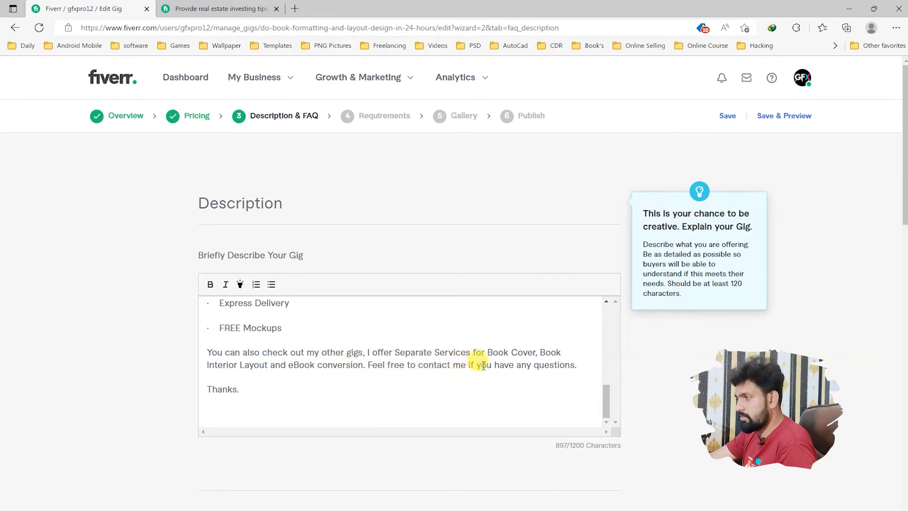
Step: Start a new FAQ and move the "No problem, you have our guarantee" text from the Notepad notes into its answer
{"action": "scroll", "coordinate": [659, 388], "scroll_direction": "down", "scroll_amount": 8}
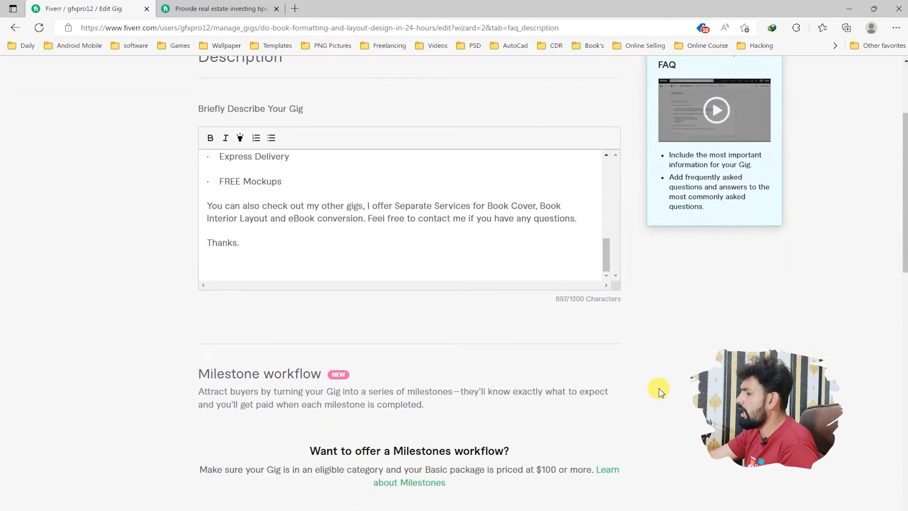
{"action": "scroll", "coordinate": [659, 391], "scroll_direction": "down", "scroll_amount": 6}
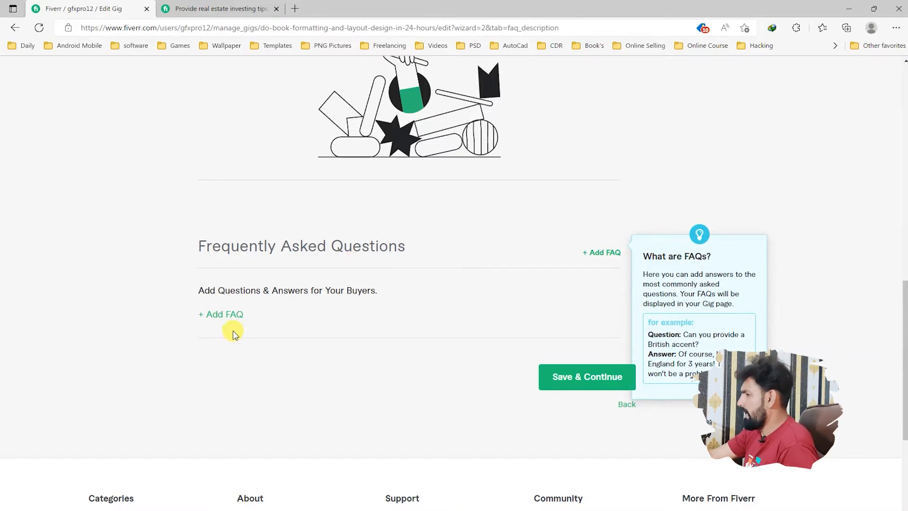
{"action": "left_click", "coordinate": [222, 315]}
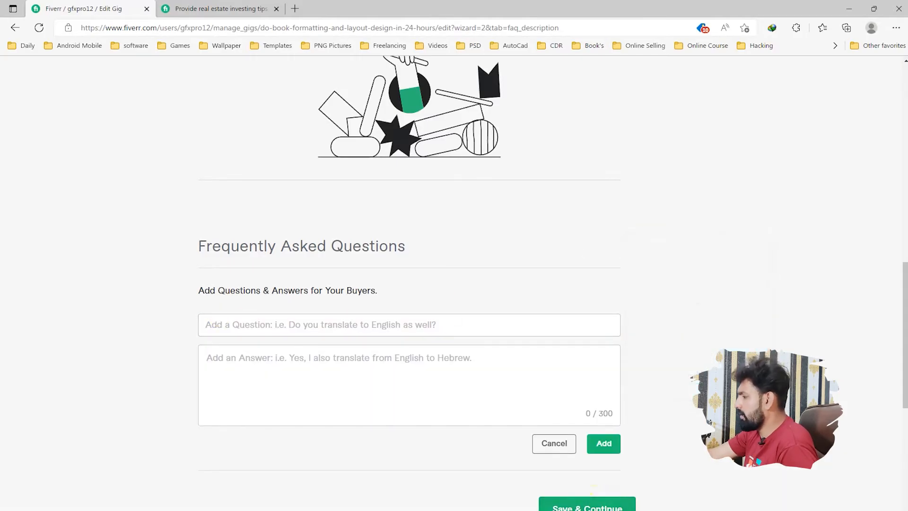
{"action": "left_click", "coordinate": [454, 505]}
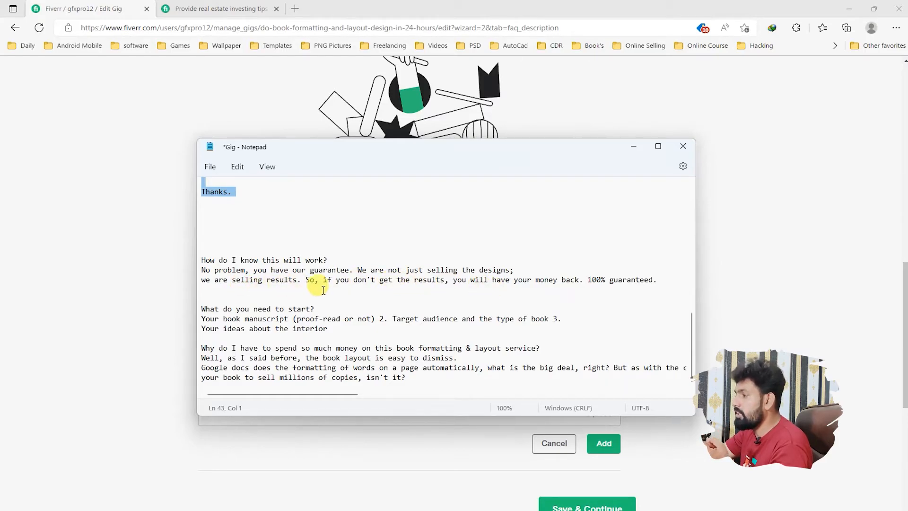
{"action": "left_click_drag", "start_coordinate": [664, 279], "coordinate": [195, 274]}
{"action": "key", "text": "ctrl+x"}
{"action": "left_click", "coordinate": [156, 291]}
{"action": "left_click", "coordinate": [239, 360]}
{"action": "key", "text": "ctrl+v"}
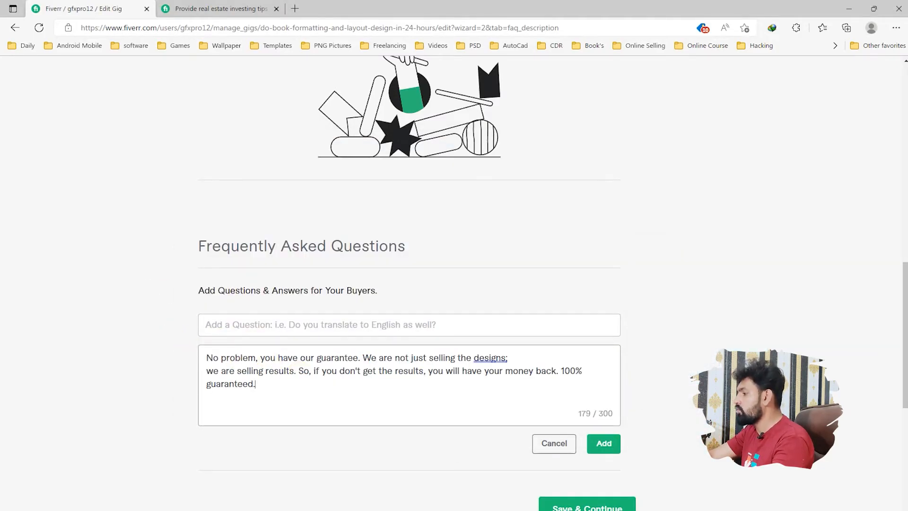
Step: Move the question "How do I know this will work?" from the Notepad notes into the FAQ and add it to the gig
{"action": "key", "text": "alt+Tab"}
{"action": "left_click_drag", "start_coordinate": [349, 260], "coordinate": [182, 260]}
{"action": "key", "text": "ctrl+x"}
{"action": "left_click", "coordinate": [132, 290]}
{"action": "left_click", "coordinate": [248, 330]}
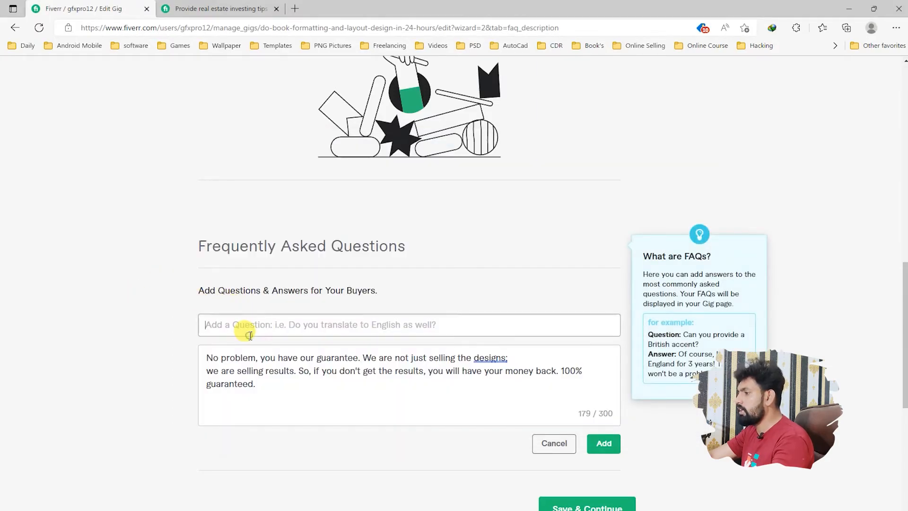
{"action": "key", "text": "ctrl+v"}
{"action": "left_click", "coordinate": [604, 443]}
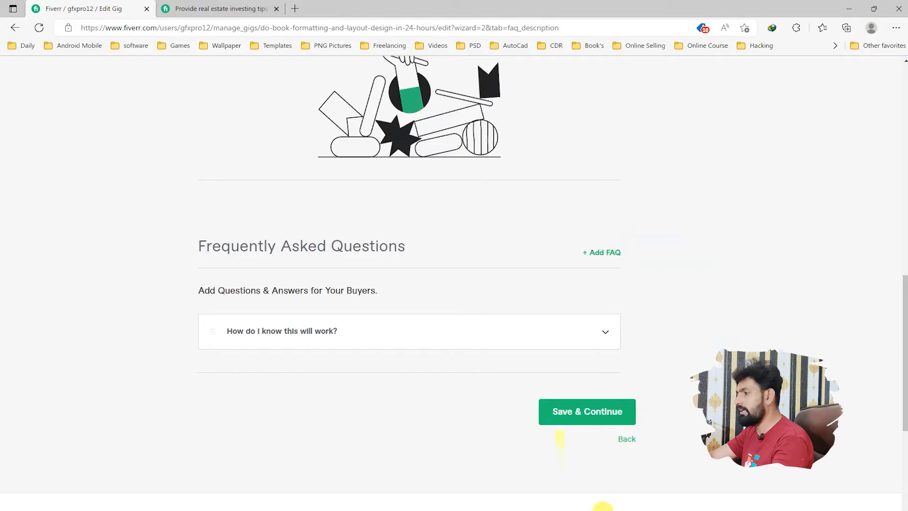
Step: Start a second FAQ with the question "What do you need to start?" cut from the Notepad notes
{"action": "left_click", "coordinate": [516, 510]}
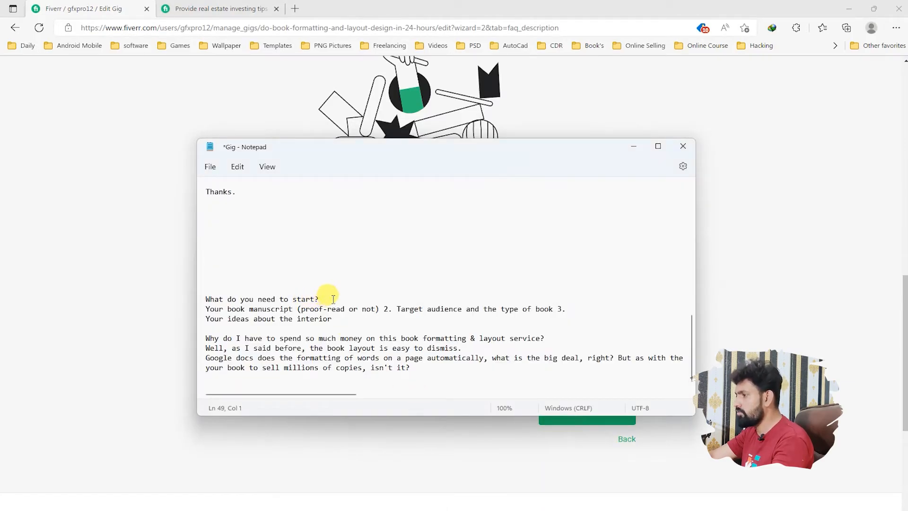
{"action": "left_click_drag", "start_coordinate": [325, 301], "coordinate": [192, 299]}
{"action": "key", "text": "ctrl+x"}
{"action": "left_click", "coordinate": [143, 323]}
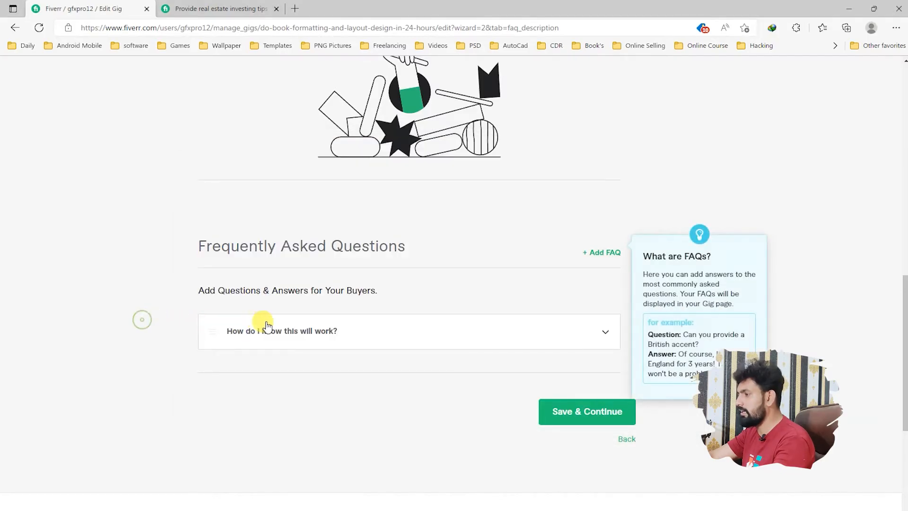
{"action": "left_click", "coordinate": [607, 256]}
{"action": "left_click", "coordinate": [260, 325]}
{"action": "key", "text": "ctrl+v"}
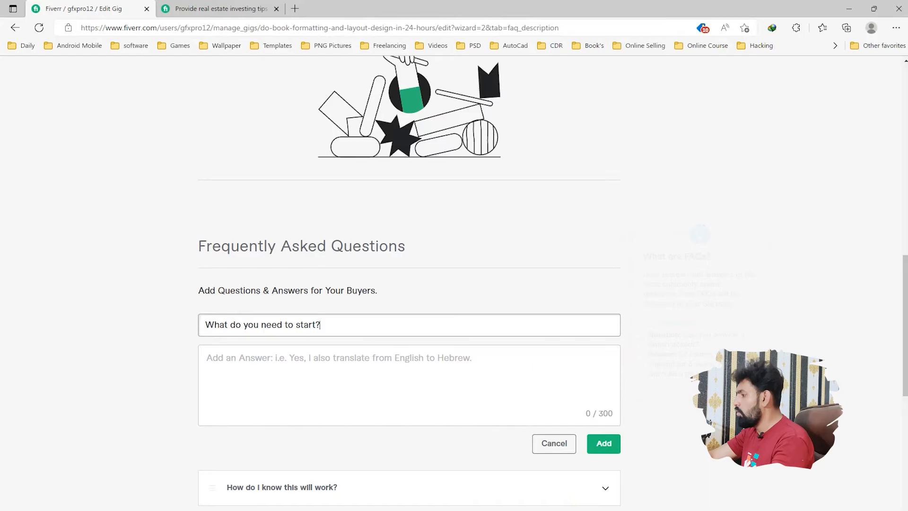
Step: Add the second FAQ with the book manuscript, target audience and interior ideas answer from Notepad, and save the section to continue to requirements
{"action": "key", "text": "alt+Tab"}
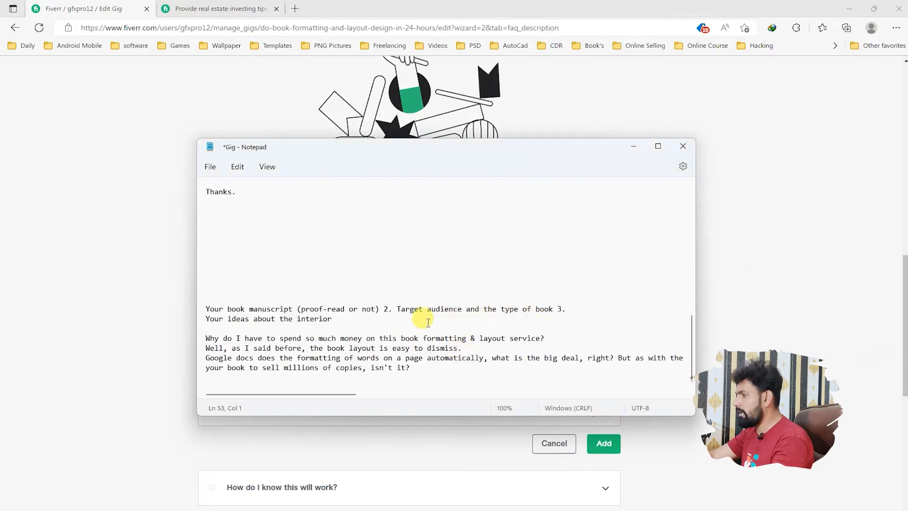
{"action": "left_click_drag", "start_coordinate": [420, 318], "coordinate": [194, 299]}
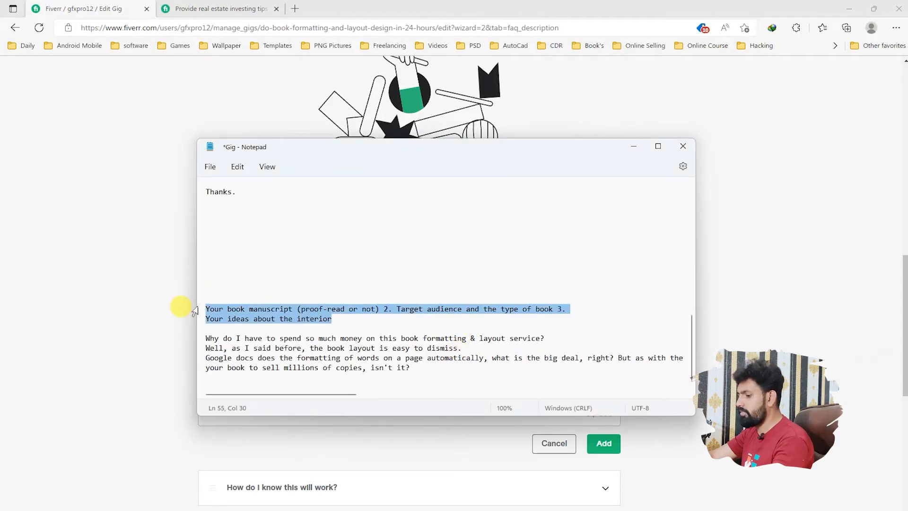
{"action": "key", "text": "ctrl+x"}
{"action": "key", "text": "alt+Tab"}
{"action": "left_click", "coordinate": [275, 380]}
{"action": "key", "text": "ctrl+v"}
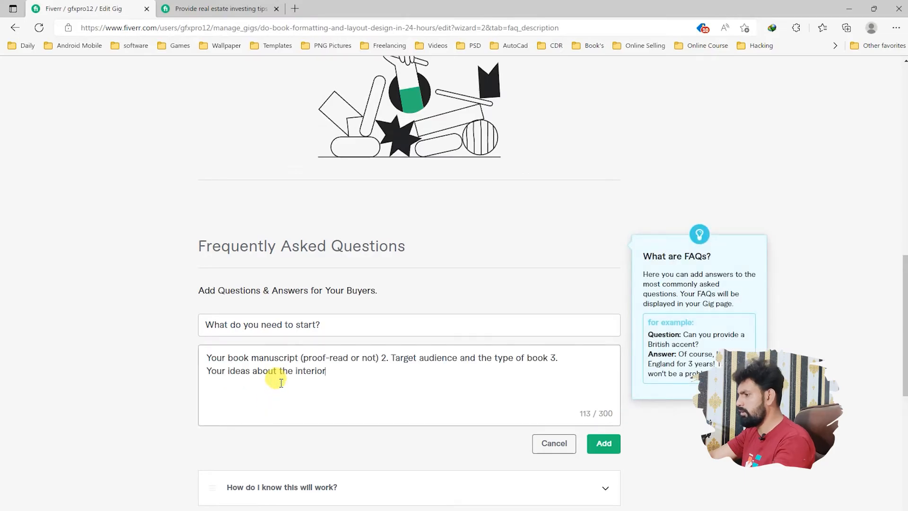
{"action": "left_click", "coordinate": [607, 447]}
{"action": "scroll", "coordinate": [520, 385], "scroll_direction": "down", "scroll_amount": 2}
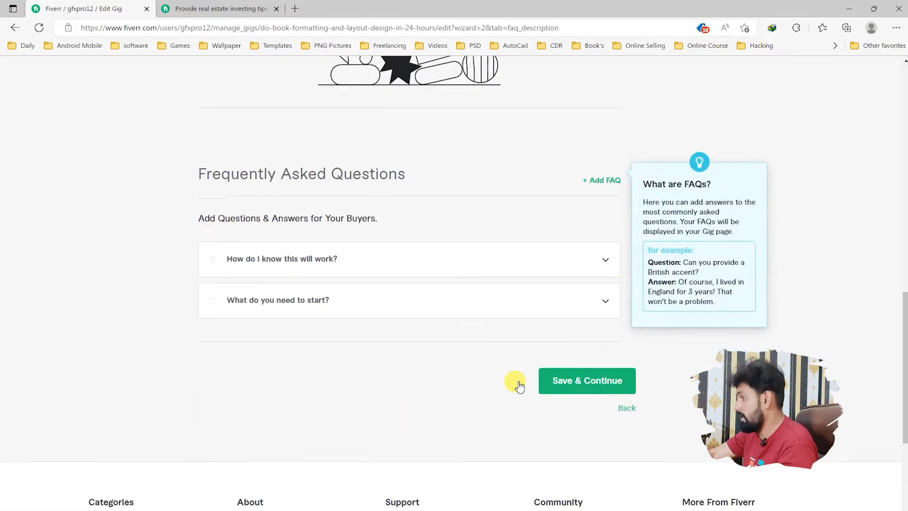
{"action": "left_click", "coordinate": [558, 381]}
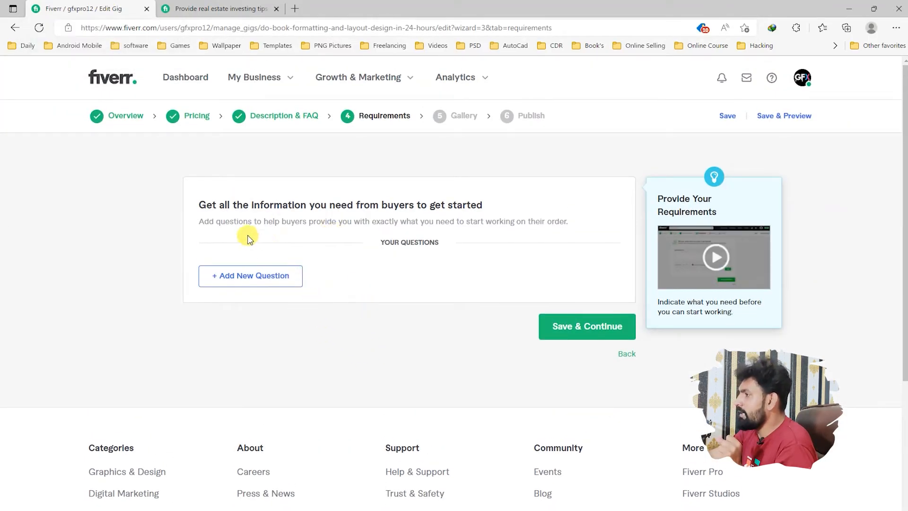
Step: Start a new buyer question marked as required with the text "All Need About Our Project."
{"action": "left_click", "coordinate": [281, 278]}
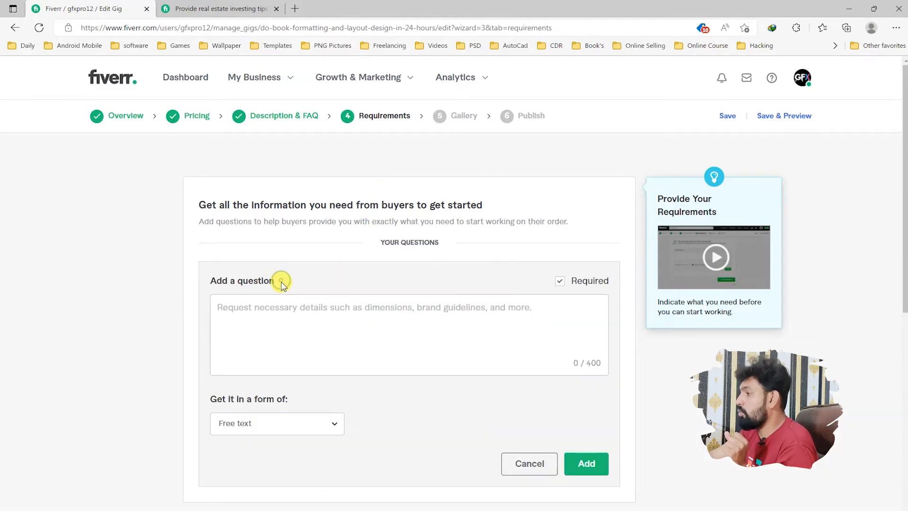
{"action": "left_click", "coordinate": [560, 282]}
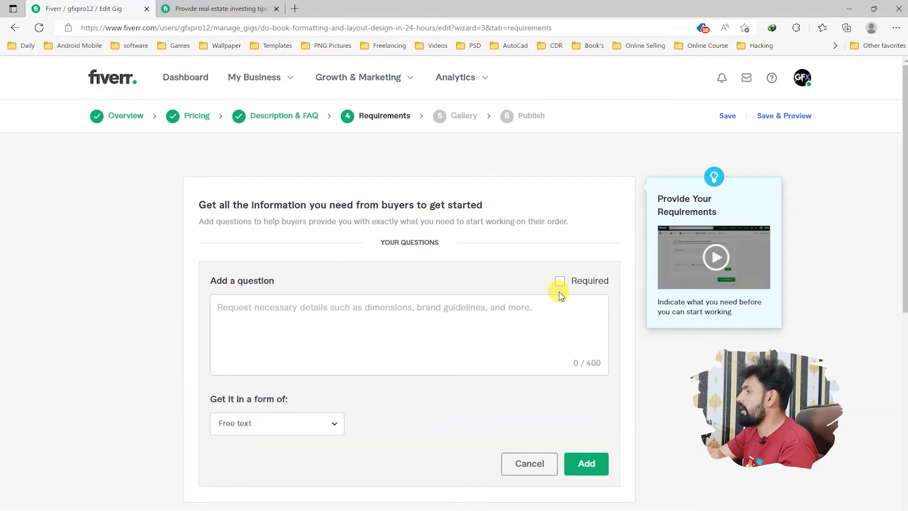
{"action": "left_click", "coordinate": [310, 307]}
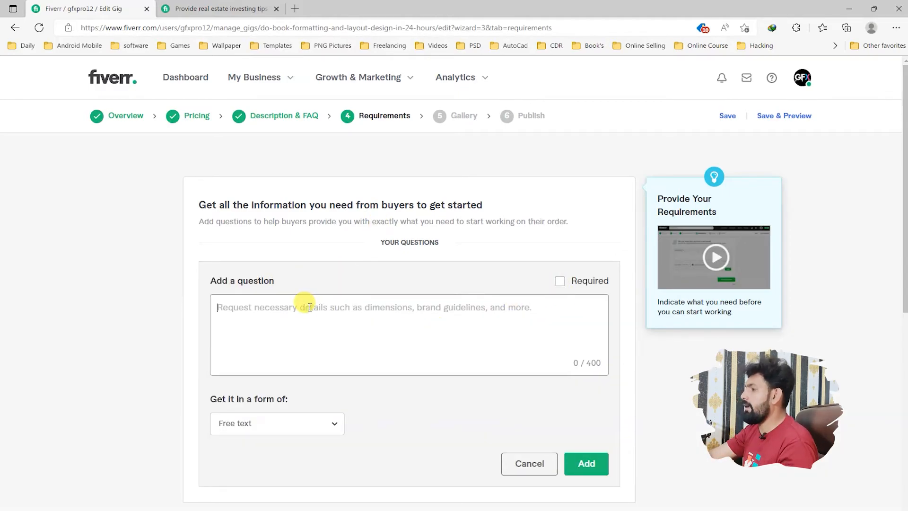
{"action": "type", "text": "A"}
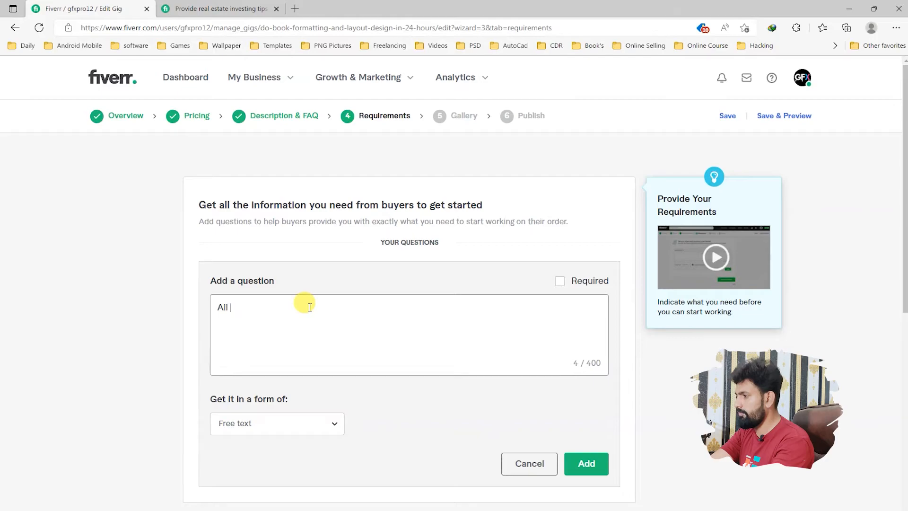
{"action": "key", "text": "BackSpace"}
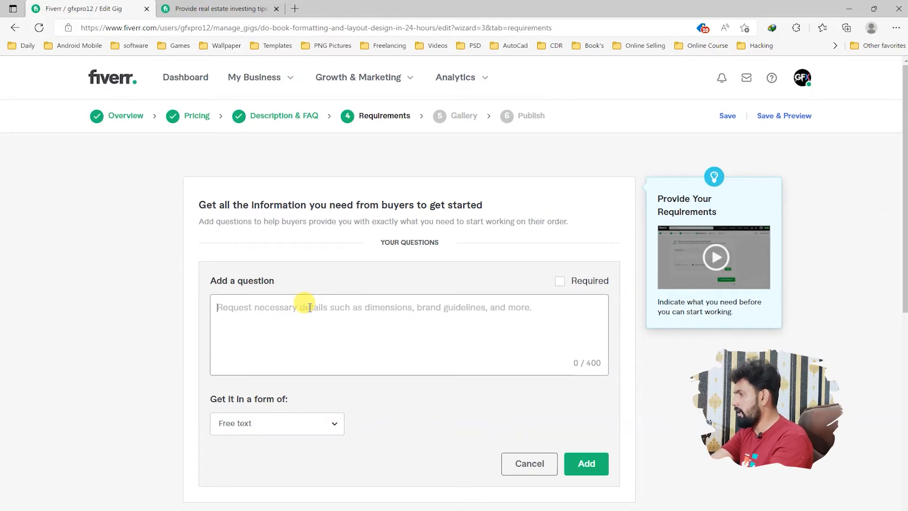
{"action": "left_click", "coordinate": [564, 282]}
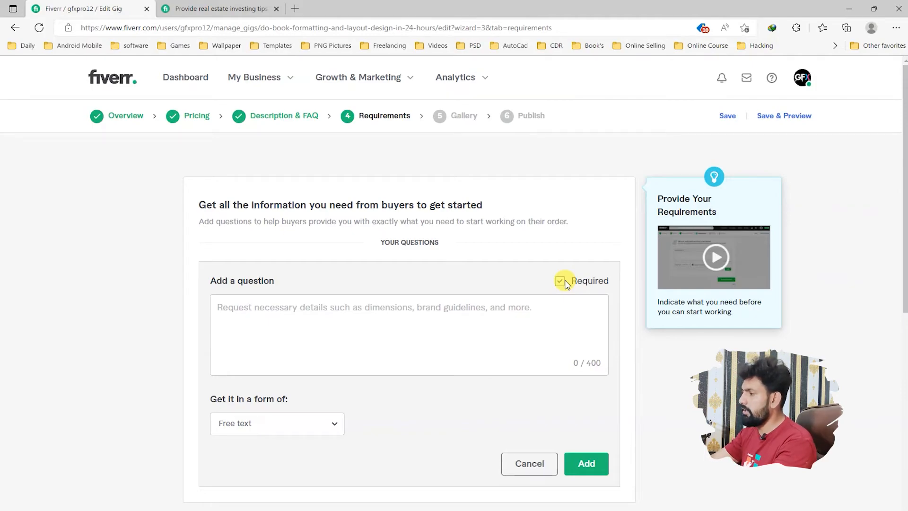
{"action": "left_click", "coordinate": [508, 301]}
{"action": "type", "text": "All Need About Our Project."}
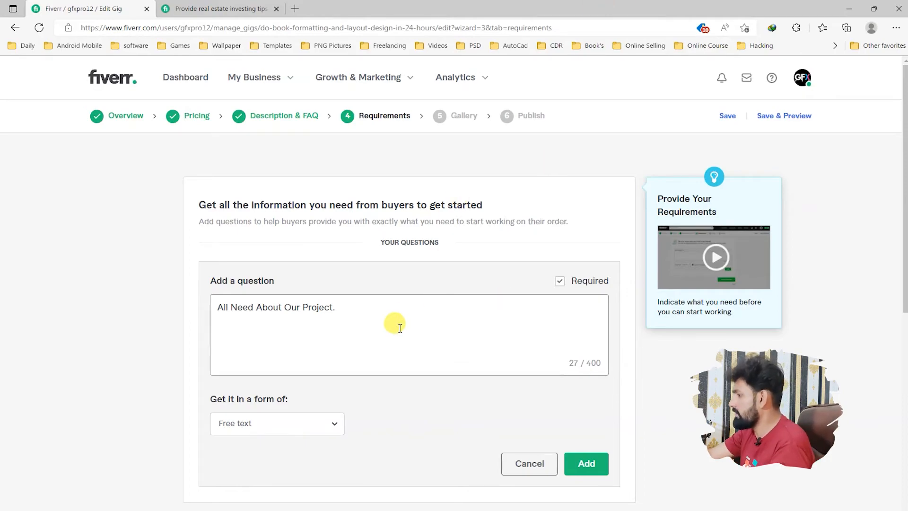
Step: Set the question's answer form to Attachment, add it to the requirements, and save the section to continue to the gallery
{"action": "left_click", "coordinate": [330, 422]}
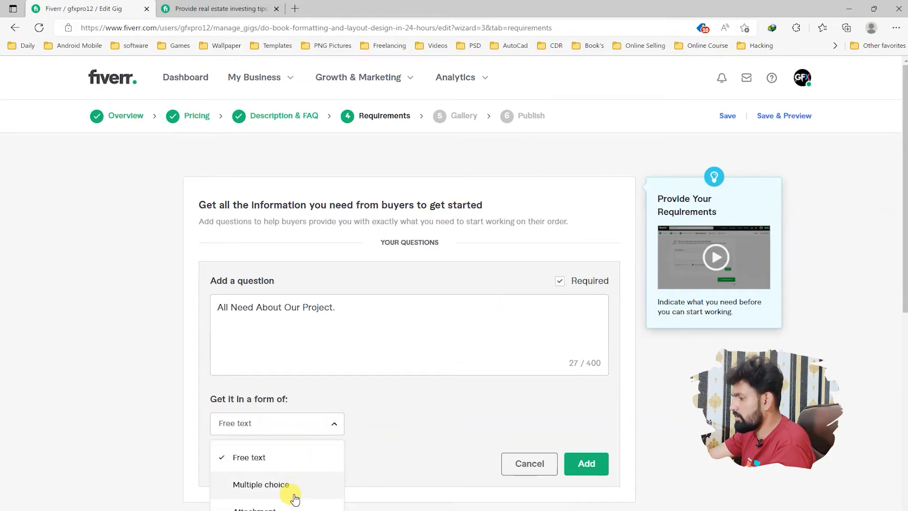
{"action": "left_click", "coordinate": [299, 507]}
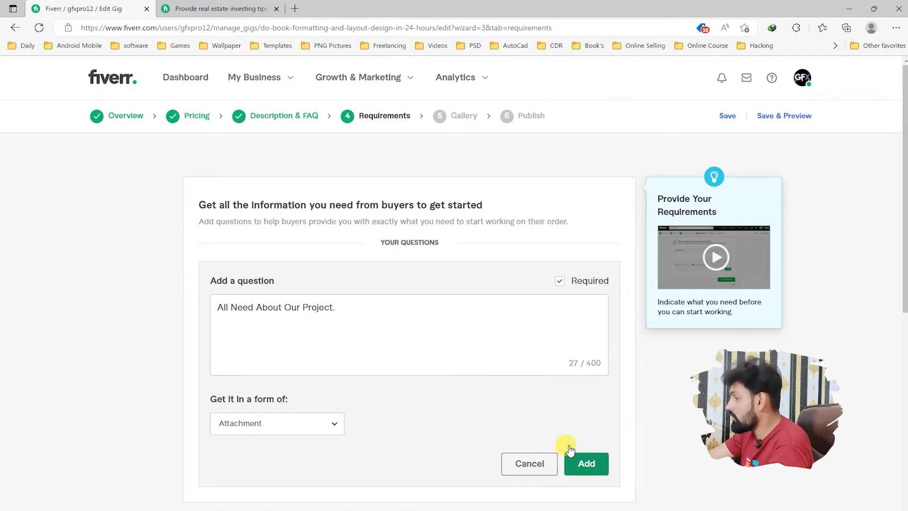
{"action": "scroll", "coordinate": [502, 379], "scroll_direction": "down", "scroll_amount": 3}
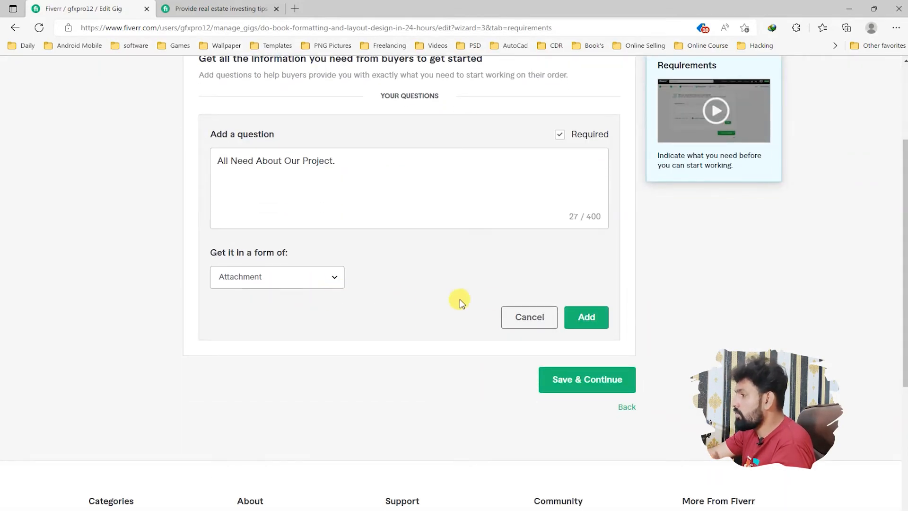
{"action": "left_click", "coordinate": [586, 317]}
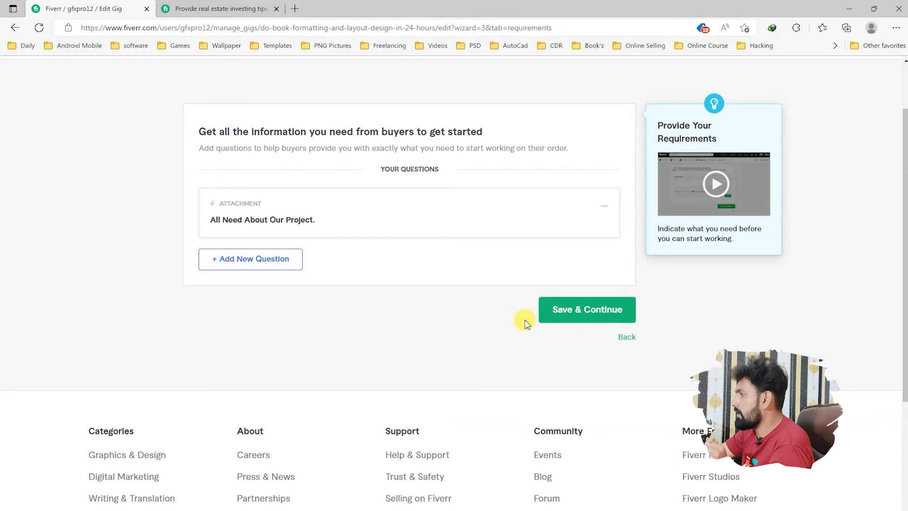
{"action": "left_click", "coordinate": [574, 319]}
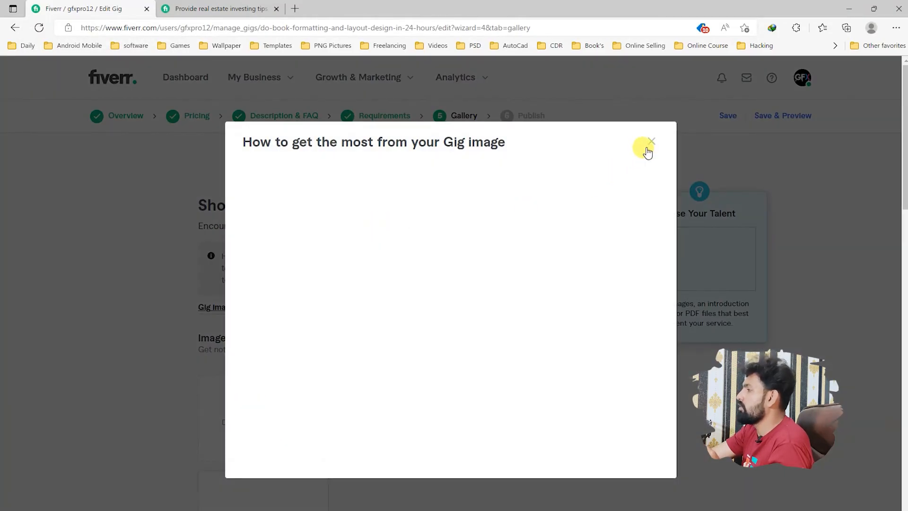
Step: Dismiss the gig image tips and review the gallery's image, video and document upload areas and the ownership declaration
{"action": "left_click", "coordinate": [651, 145]}
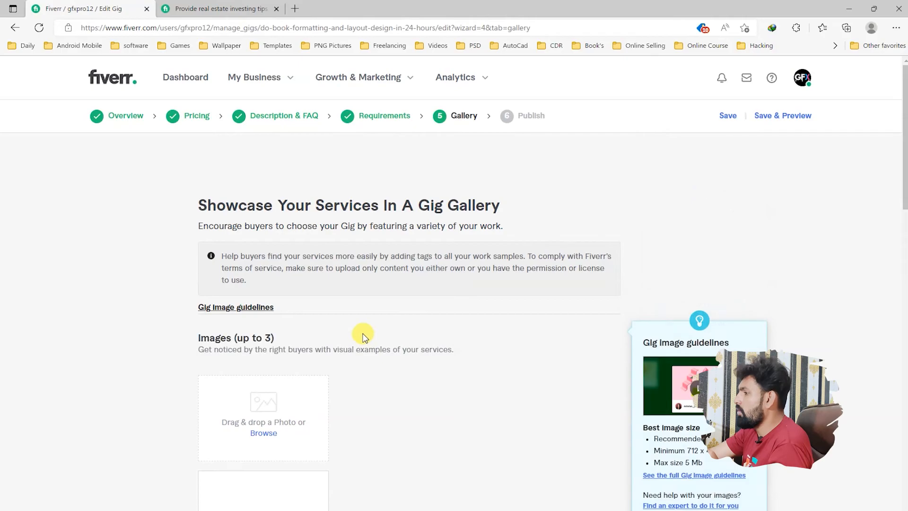
{"action": "scroll", "coordinate": [270, 268], "scroll_direction": "down", "scroll_amount": 3}
{"action": "scroll", "coordinate": [337, 229], "scroll_direction": "down", "scroll_amount": 3}
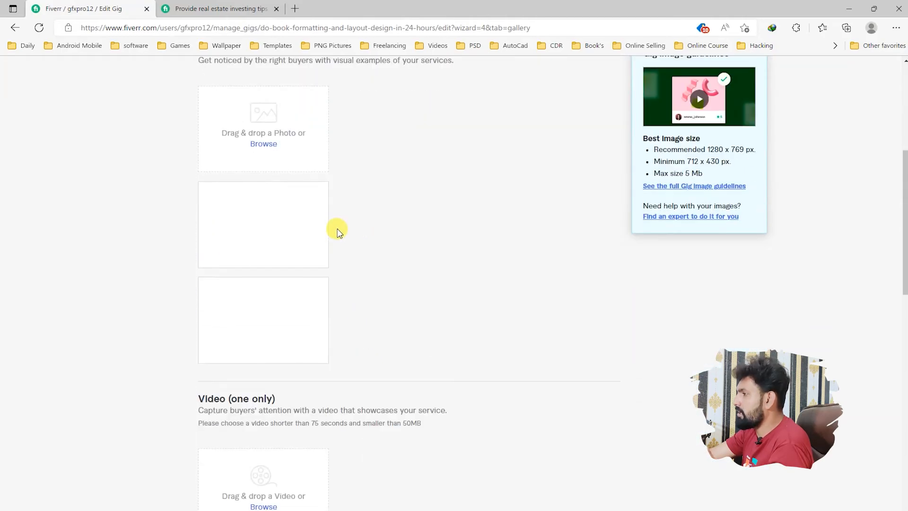
{"action": "scroll", "coordinate": [305, 286], "scroll_direction": "up", "scroll_amount": 3}
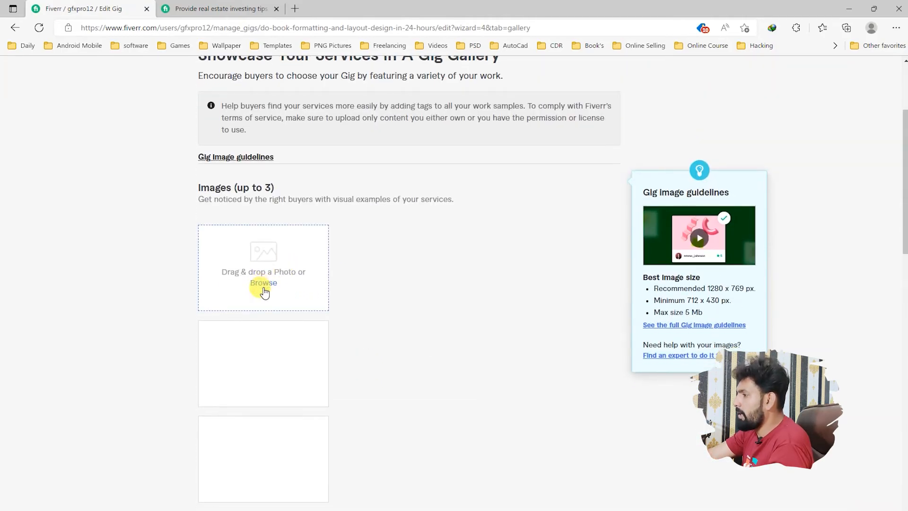
{"action": "scroll", "coordinate": [263, 294], "scroll_direction": "down", "scroll_amount": 6}
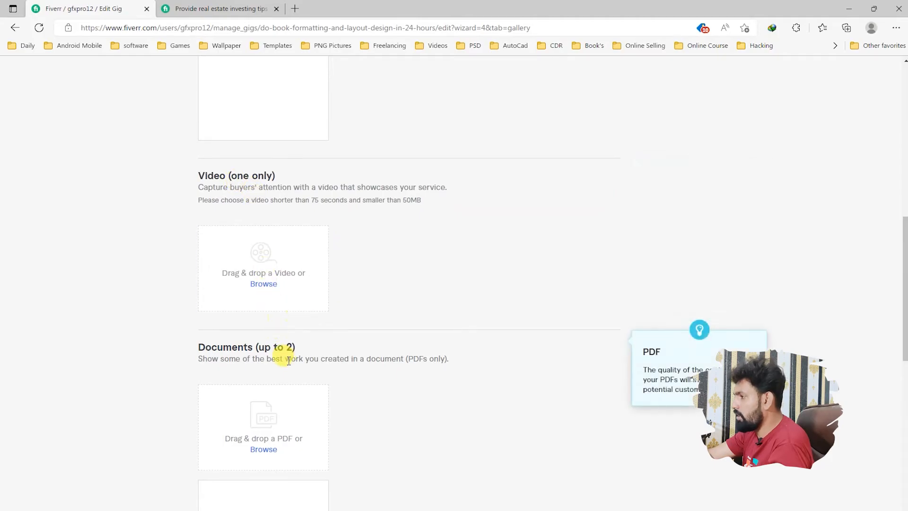
{"action": "scroll", "coordinate": [282, 346], "scroll_direction": "down", "scroll_amount": 6}
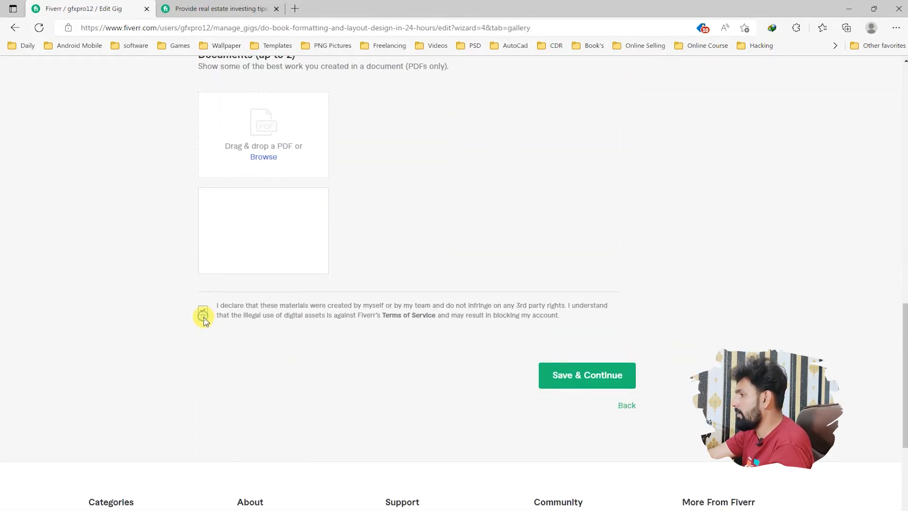
{"action": "scroll", "coordinate": [282, 355], "scroll_direction": "up", "scroll_amount": 15}
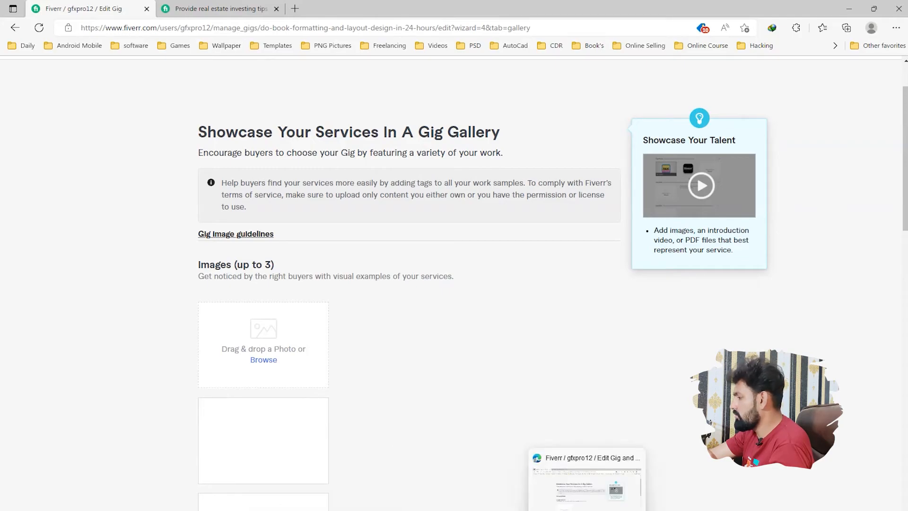
Step: Switch to CorelDRAW and examine the Book Editing design's headline, software icons and services list
{"action": "left_click", "coordinate": [636, 506]}
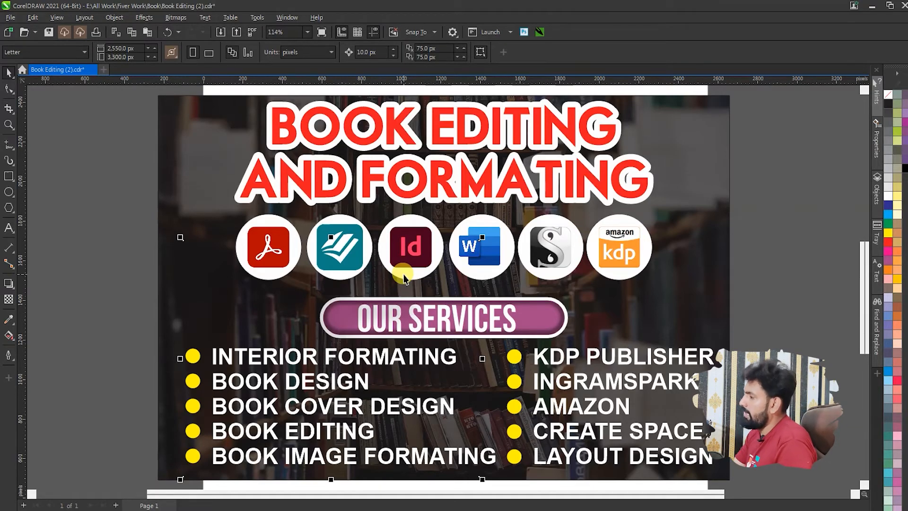
{"action": "scroll", "coordinate": [414, 282], "scroll_direction": "down", "scroll_amount": 3}
{"action": "left_click_drag", "start_coordinate": [188, 127], "coordinate": [693, 426]}
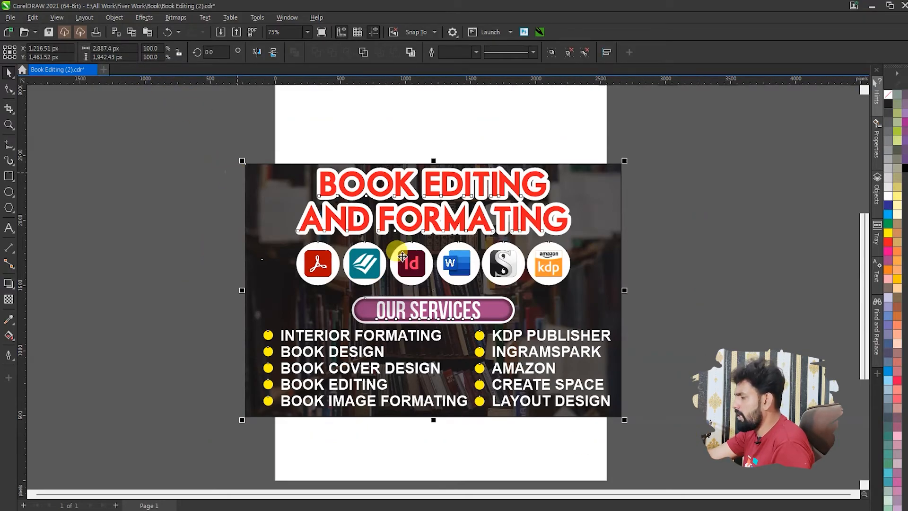
{"action": "key", "text": "shift+F2"}
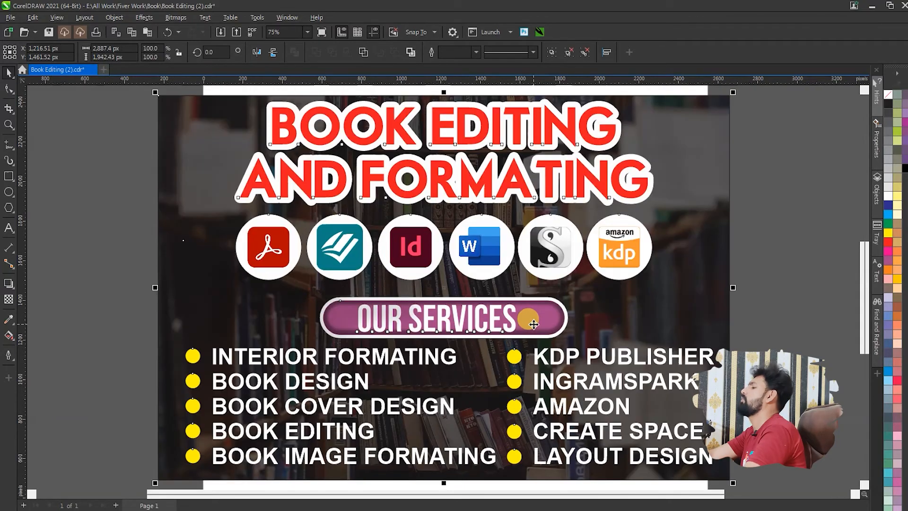
{"action": "left_click_drag", "start_coordinate": [759, 319], "coordinate": [181, 440]}
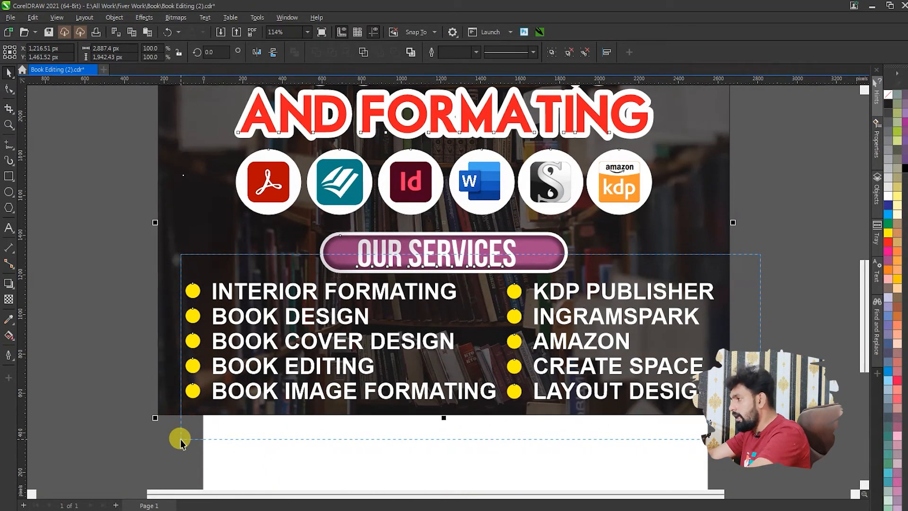
{"action": "left_click_drag", "start_coordinate": [181, 440], "coordinate": [178, 436]}
{"action": "scroll", "coordinate": [418, 293], "scroll_direction": "up", "scroll_amount": 2}
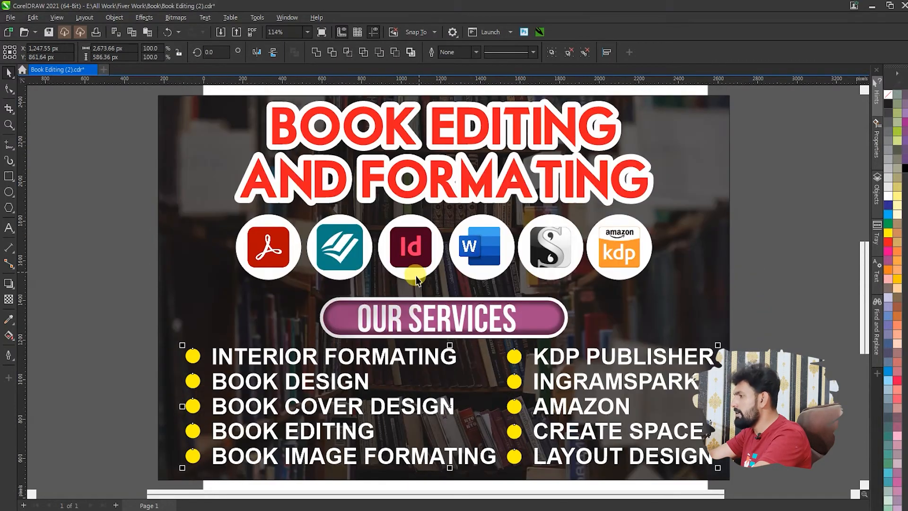
{"action": "left_click_drag", "start_coordinate": [60, 198], "coordinate": [745, 297]}
{"action": "left_click_drag", "start_coordinate": [780, 209], "coordinate": [187, 99]}
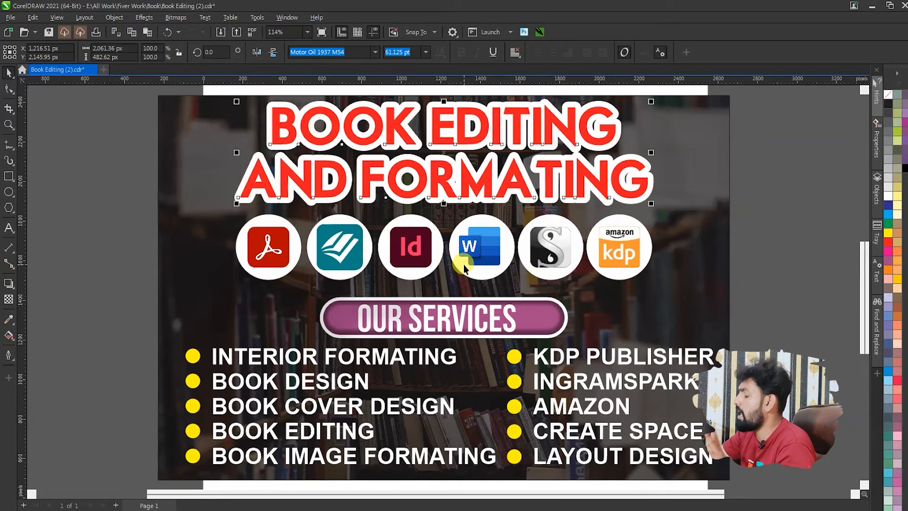
Step: Export only the selected full banner design to the Desktop as a JPG named "Fiverr Gig Image"
{"action": "scroll", "coordinate": [466, 258], "scroll_direction": "down", "scroll_amount": 1}
{"action": "left_click_drag", "start_coordinate": [188, 132], "coordinate": [718, 475]}
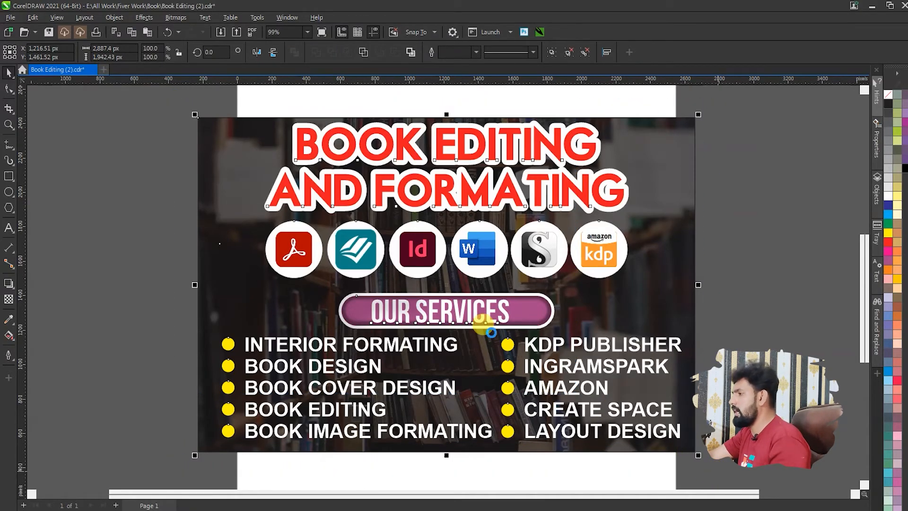
{"action": "key", "text": "ctrl+e"}
{"action": "left_click", "coordinate": [47, 95]}
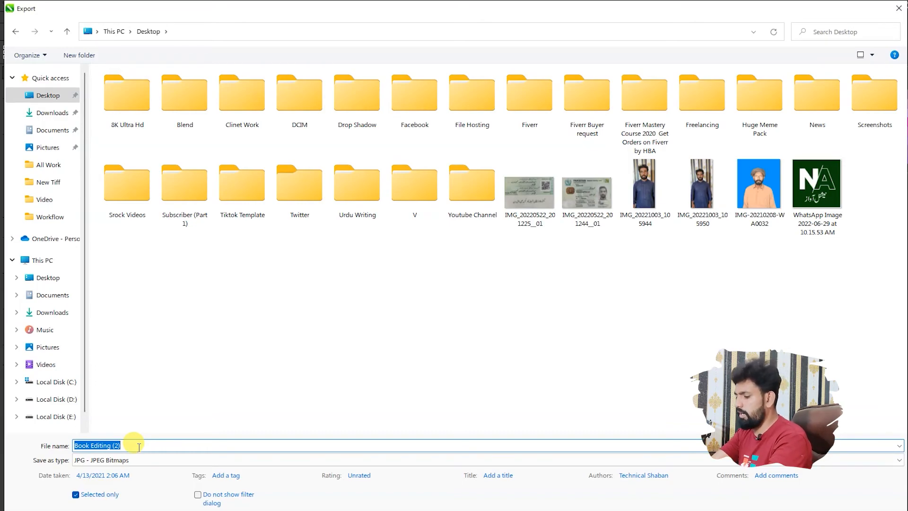
{"action": "type", "text": "Fiverr"}
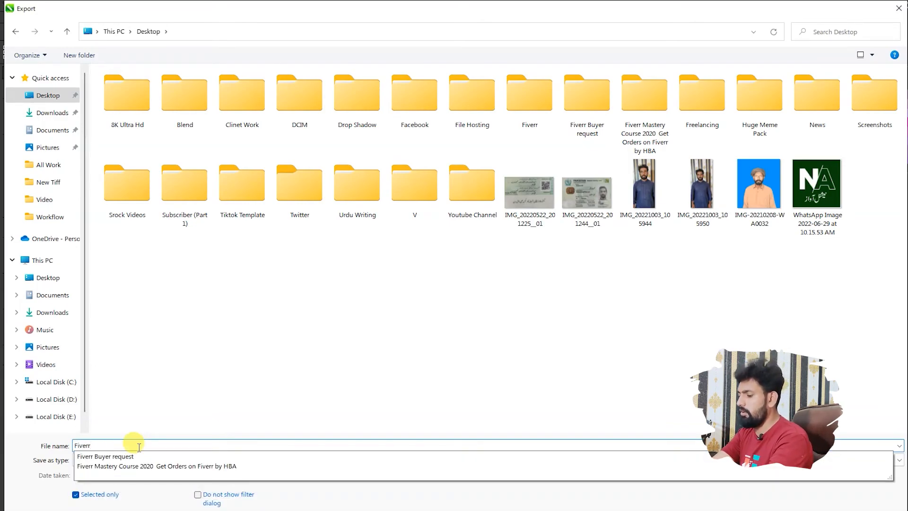
{"action": "type", "text": " Gig Image"}
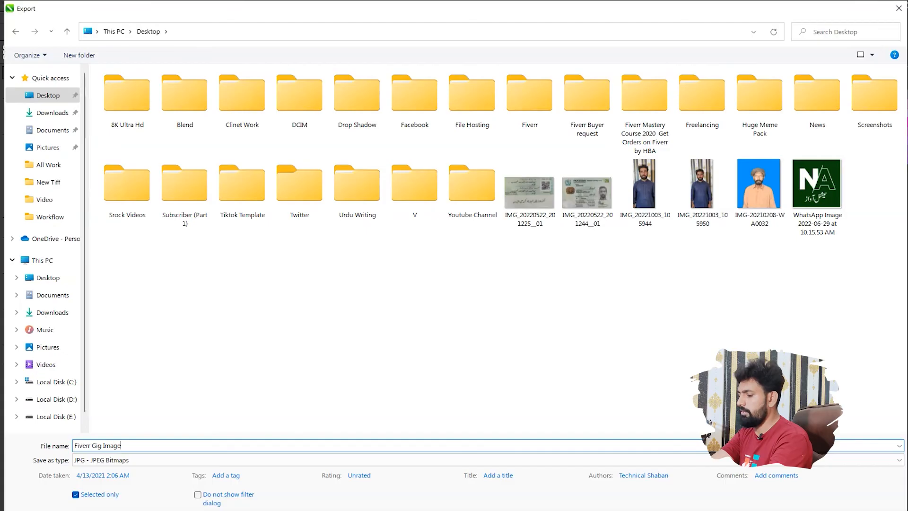
{"action": "key", "text": "Return"}
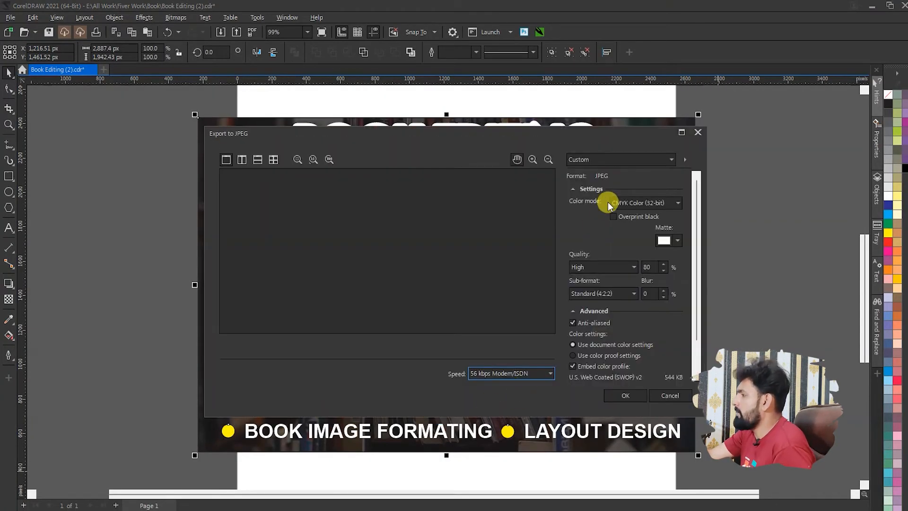
Step: Set the JPEG export's color mode to RGB Color (24-bit) and complete the export
{"action": "left_click", "coordinate": [611, 203]}
{"action": "left_click", "coordinate": [630, 223]}
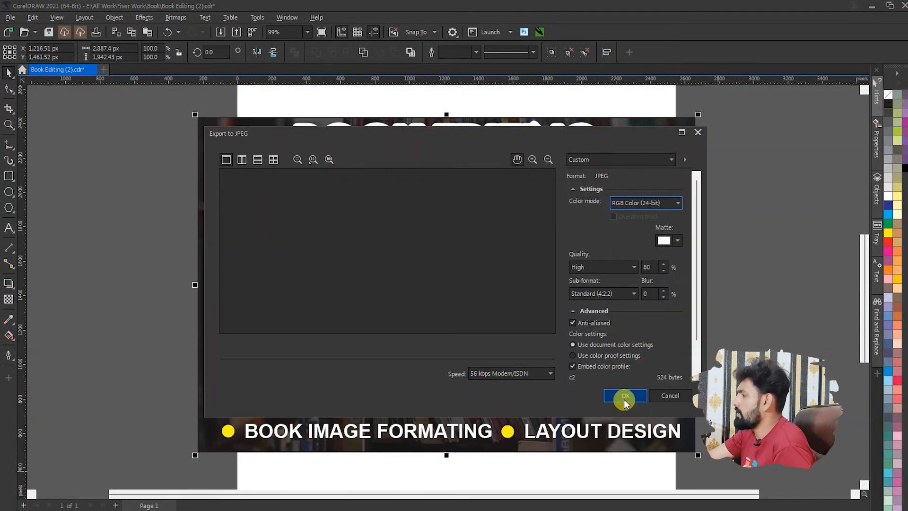
{"action": "left_click", "coordinate": [624, 399]}
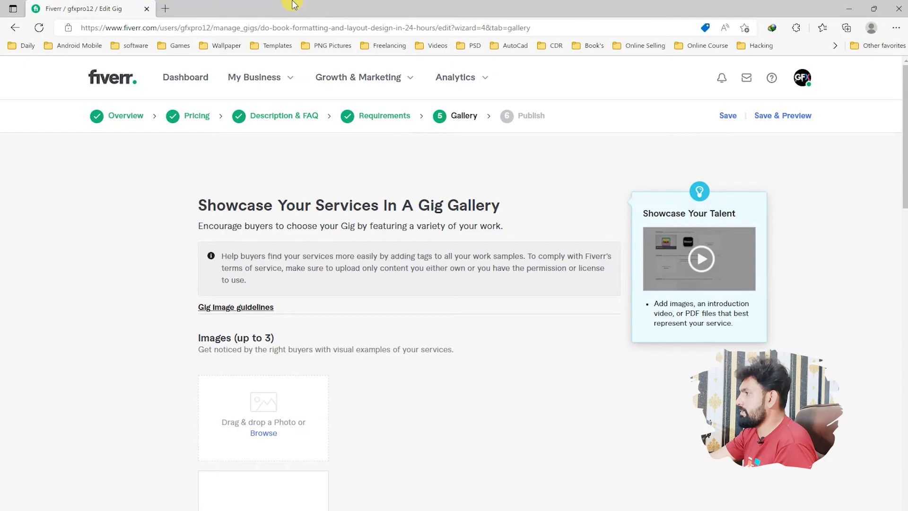
Step: Back on the Fiverr gallery page in the browser, accept the declaration that the materials are self-created and infringe no third-party rights
{"action": "scroll", "coordinate": [345, 216], "scroll_direction": "down", "scroll_amount": 8}
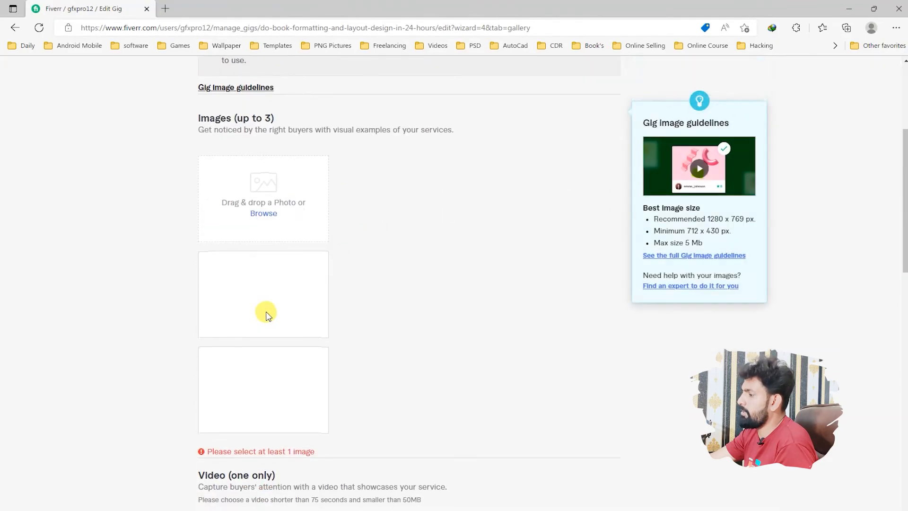
{"action": "scroll", "coordinate": [282, 303], "scroll_direction": "down", "scroll_amount": 5}
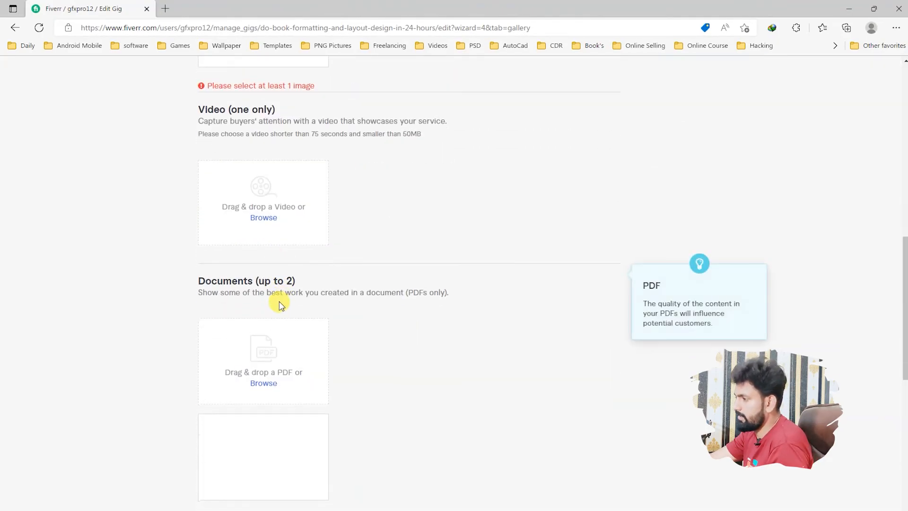
{"action": "scroll", "coordinate": [283, 339], "scroll_direction": "down", "scroll_amount": 3}
{"action": "left_click", "coordinate": [202, 391]}
Step: Shrink the browser window to reach the desktop, upload "Fiverr Gig Image" as the first gallery image, and maximize the window again
{"action": "scroll", "coordinate": [298, 395], "scroll_direction": "up", "scroll_amount": 15}
{"action": "left_click_drag", "start_coordinate": [336, 4], "coordinate": [565, 116]}
{"action": "scroll", "coordinate": [361, 319], "scroll_direction": "down", "scroll_amount": 2}
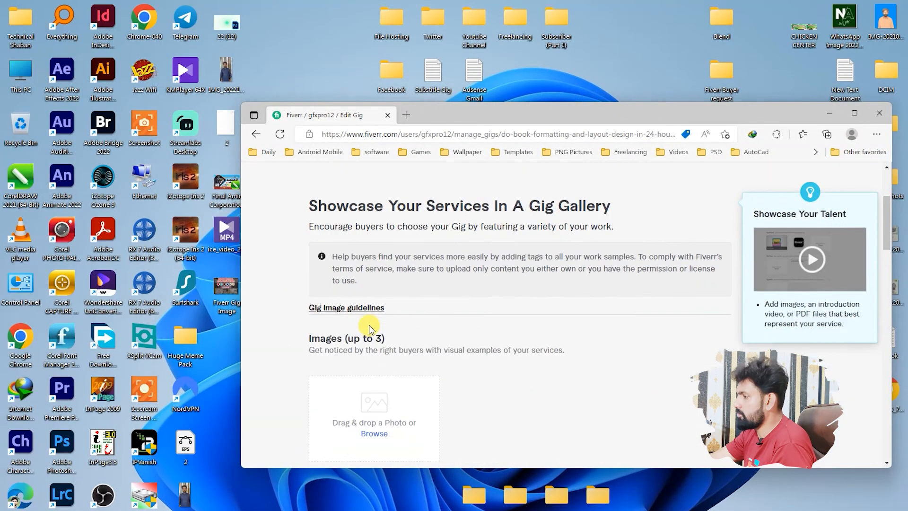
{"action": "left_click_drag", "start_coordinate": [227, 298], "coordinate": [375, 389]}
{"action": "double_click", "coordinate": [465, 116]}
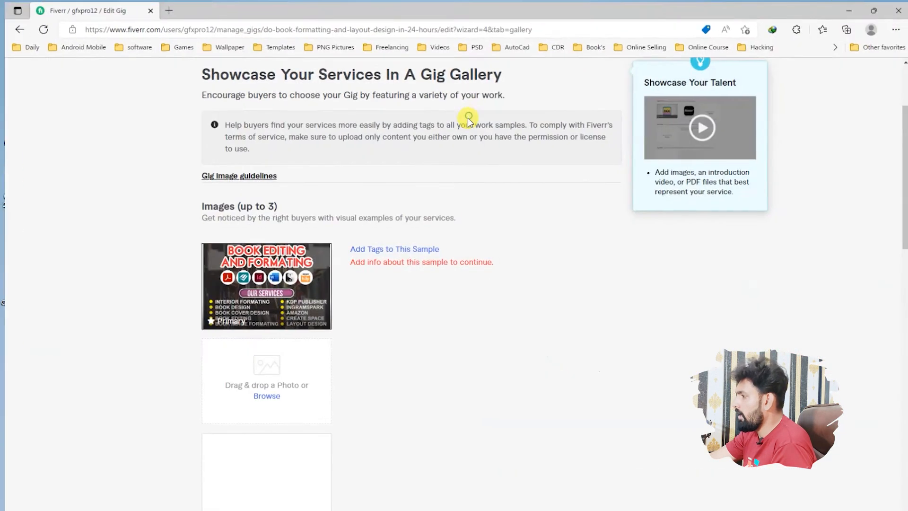
Step: Tag the uploaded gallery image with the genre Photography and the custom tag "Formating", and save the tags
{"action": "left_click", "coordinate": [398, 251]}
{"action": "left_click", "coordinate": [425, 339]}
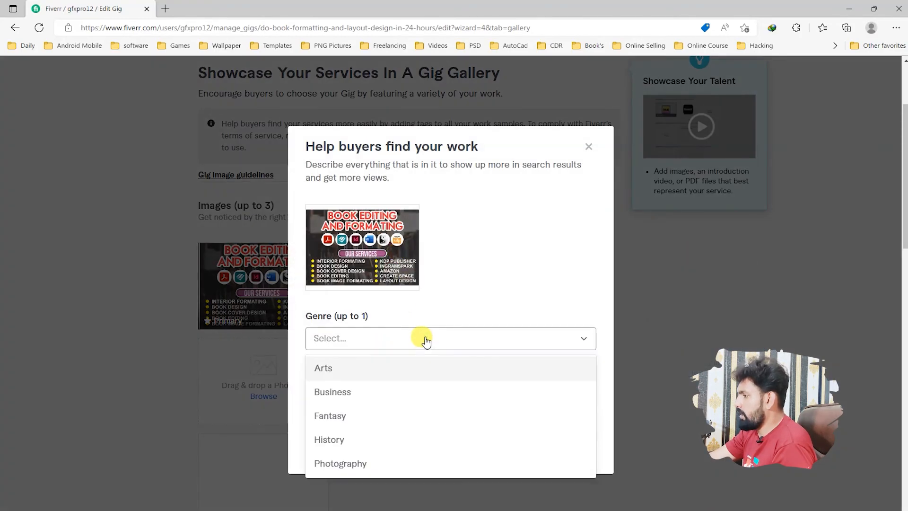
{"action": "left_click", "coordinate": [350, 464]}
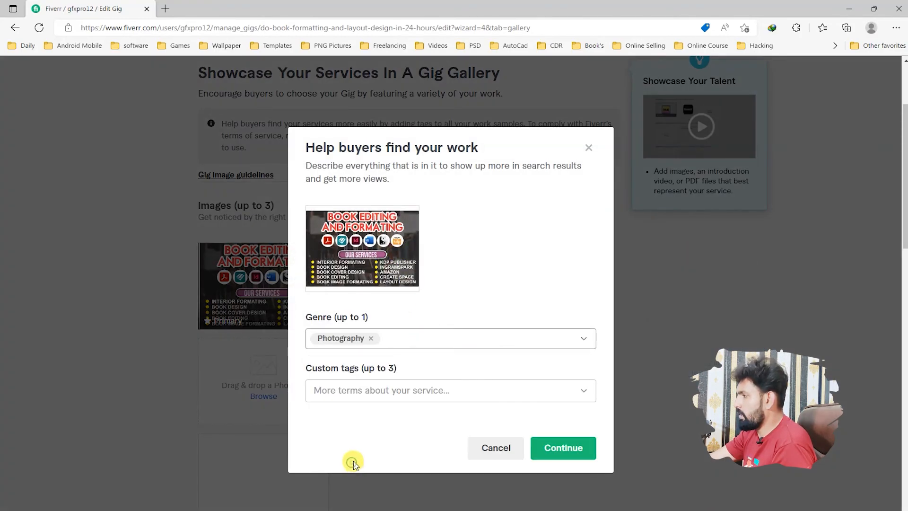
{"action": "left_click", "coordinate": [363, 390]}
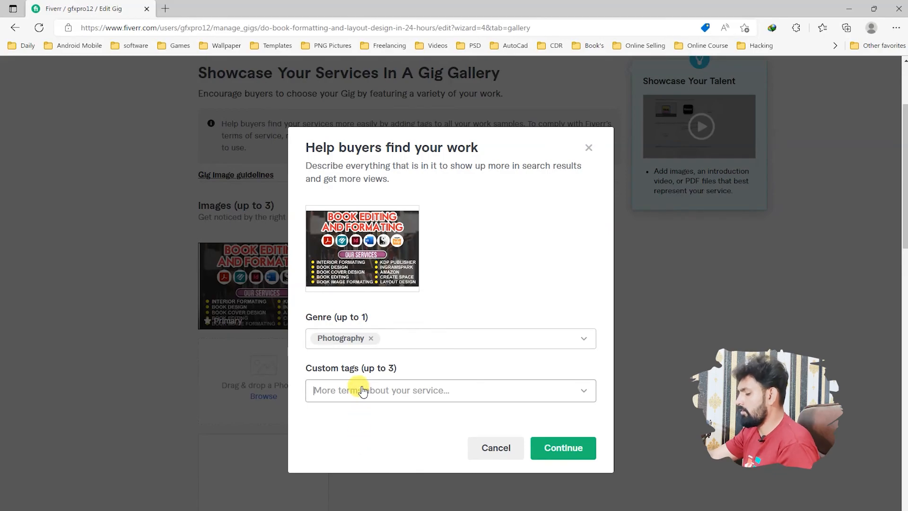
{"action": "type", "text": "Formating"}
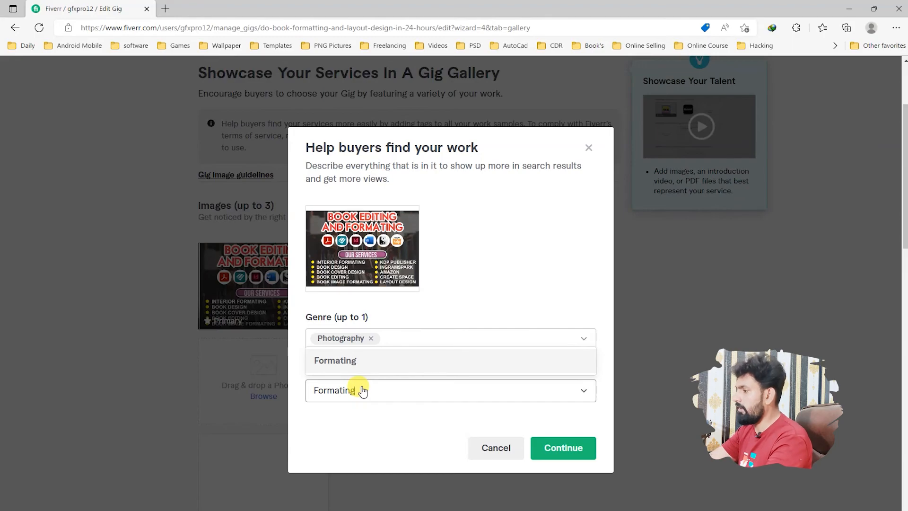
{"action": "left_click", "coordinate": [353, 361]}
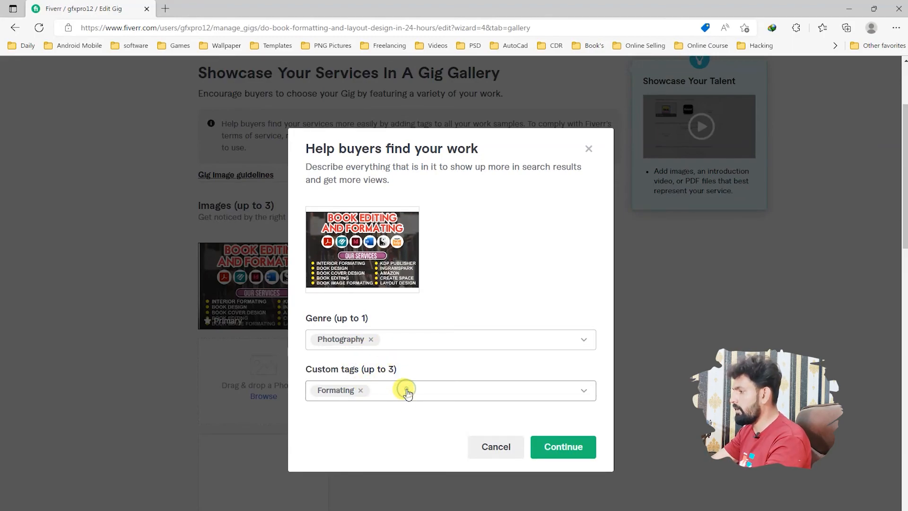
{"action": "left_click", "coordinate": [562, 447]}
Step: Save the gallery section and continue to the gig's publishing stage
{"action": "scroll", "coordinate": [327, 339], "scroll_direction": "down", "scroll_amount": 1}
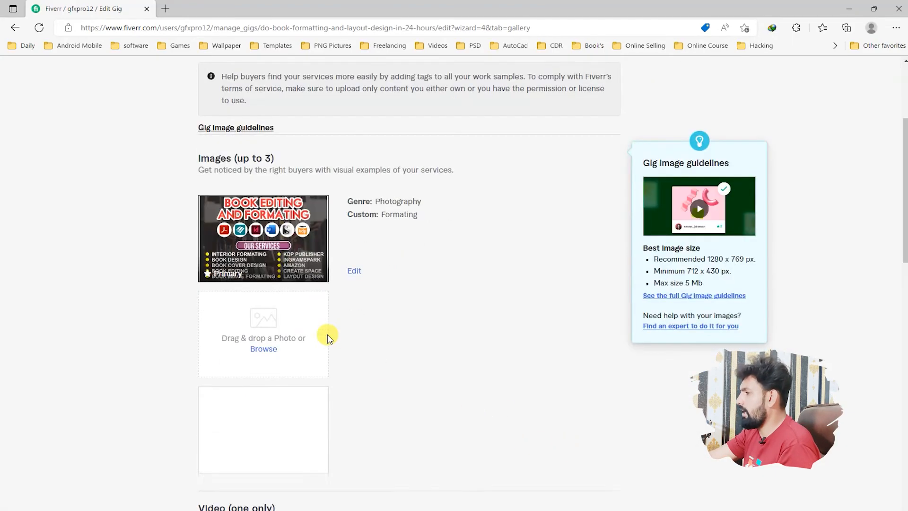
{"action": "scroll", "coordinate": [328, 339], "scroll_direction": "down", "scroll_amount": 12}
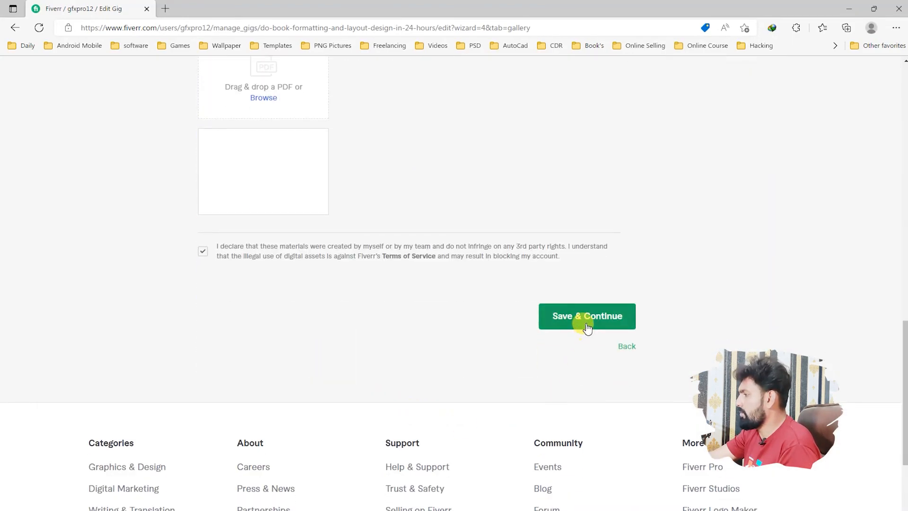
{"action": "left_click", "coordinate": [587, 317]}
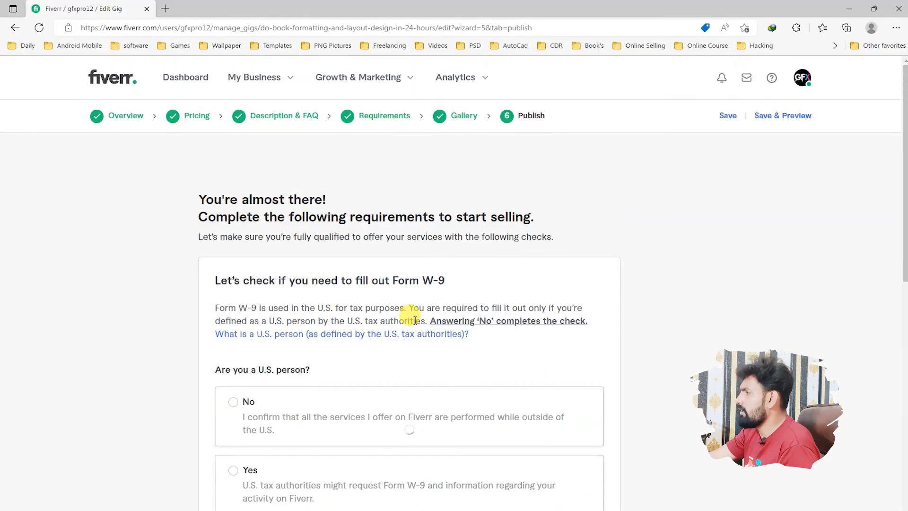
Step: Answer No to the Form W-9 question about being a U.S. person, and save and confirm the declaration
{"action": "scroll", "coordinate": [411, 322], "scroll_direction": "down", "scroll_amount": 5}
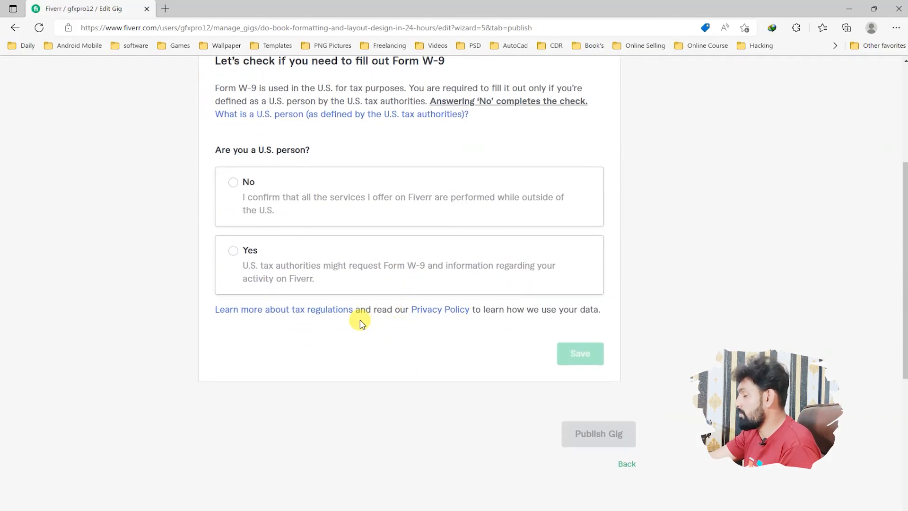
{"action": "left_click", "coordinate": [234, 183]}
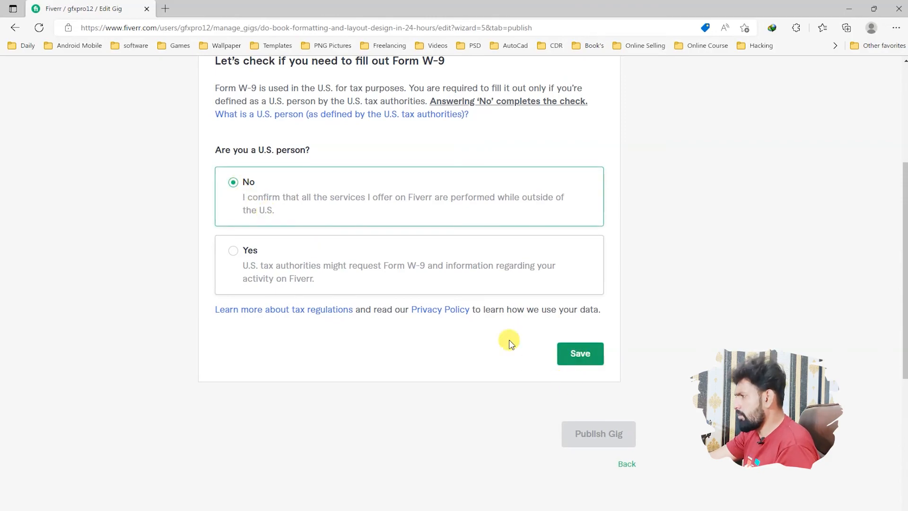
{"action": "left_click", "coordinate": [577, 359]}
{"action": "left_click", "coordinate": [454, 364]}
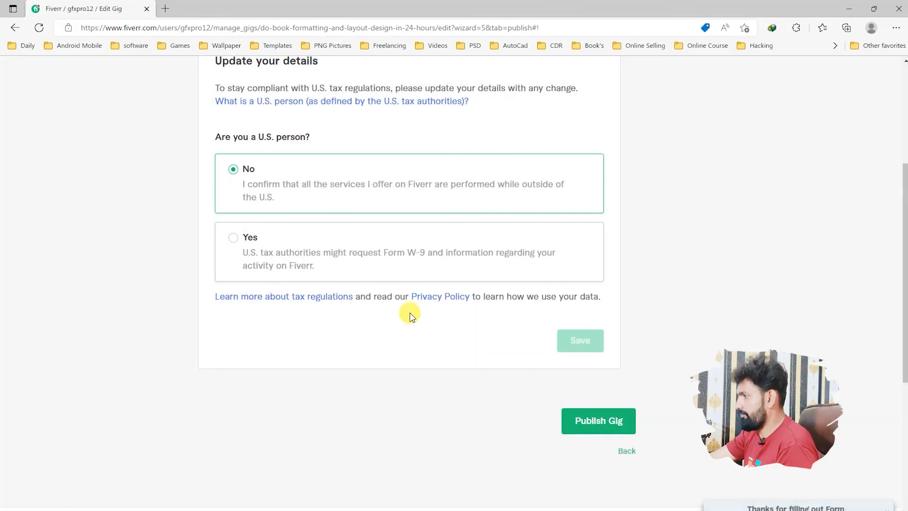
Step: Publish the gig and finish the gig creation wizard
{"action": "scroll", "coordinate": [457, 316], "scroll_direction": "up", "scroll_amount": 5}
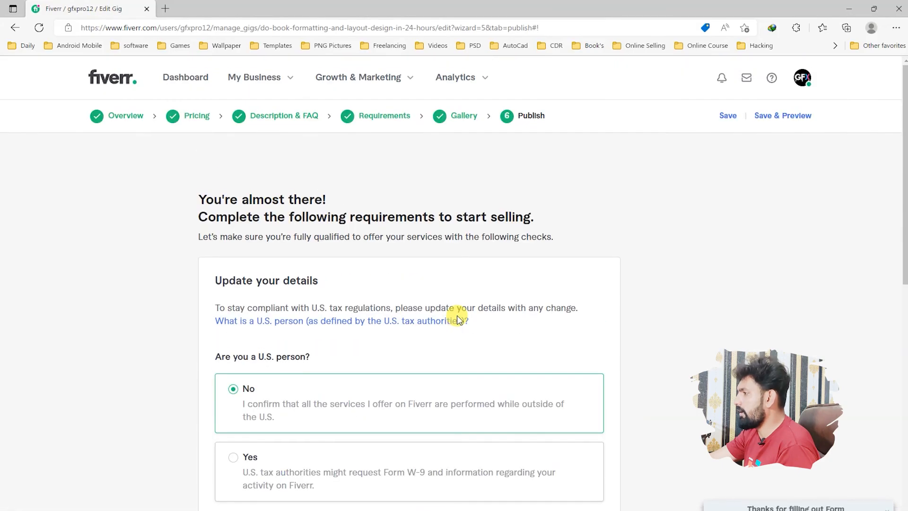
{"action": "scroll", "coordinate": [457, 237], "scroll_direction": "down", "scroll_amount": 3}
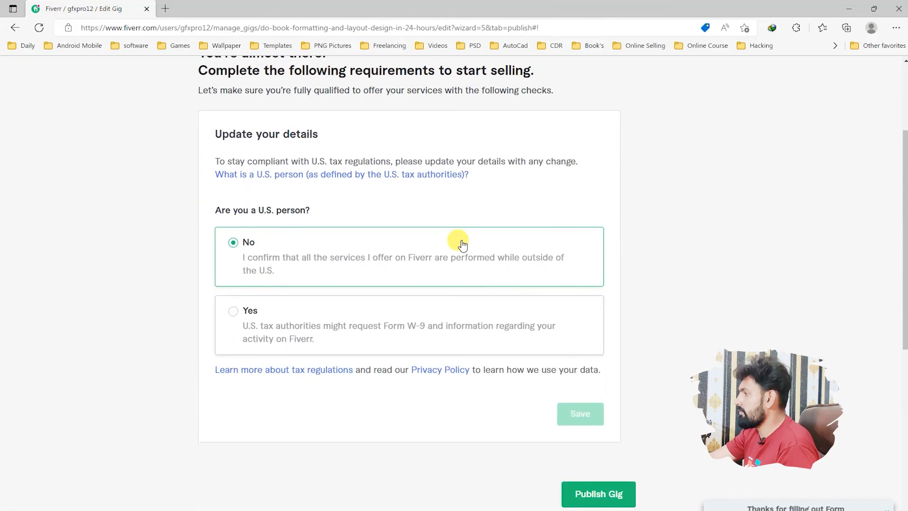
{"action": "left_click", "coordinate": [598, 494]}
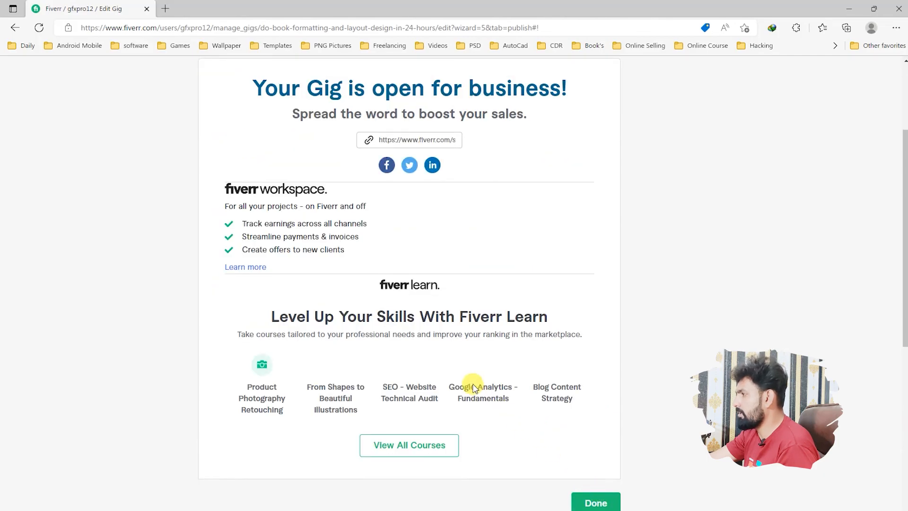
{"action": "left_click", "coordinate": [610, 504]}
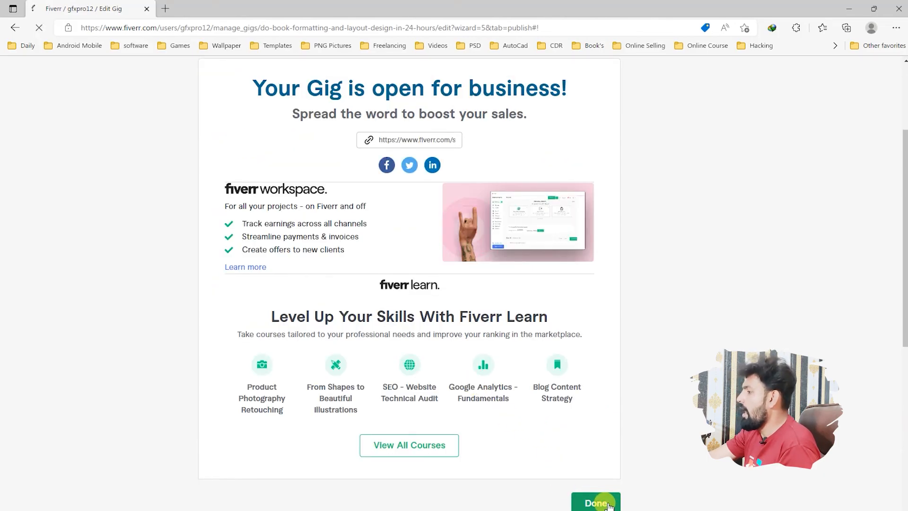